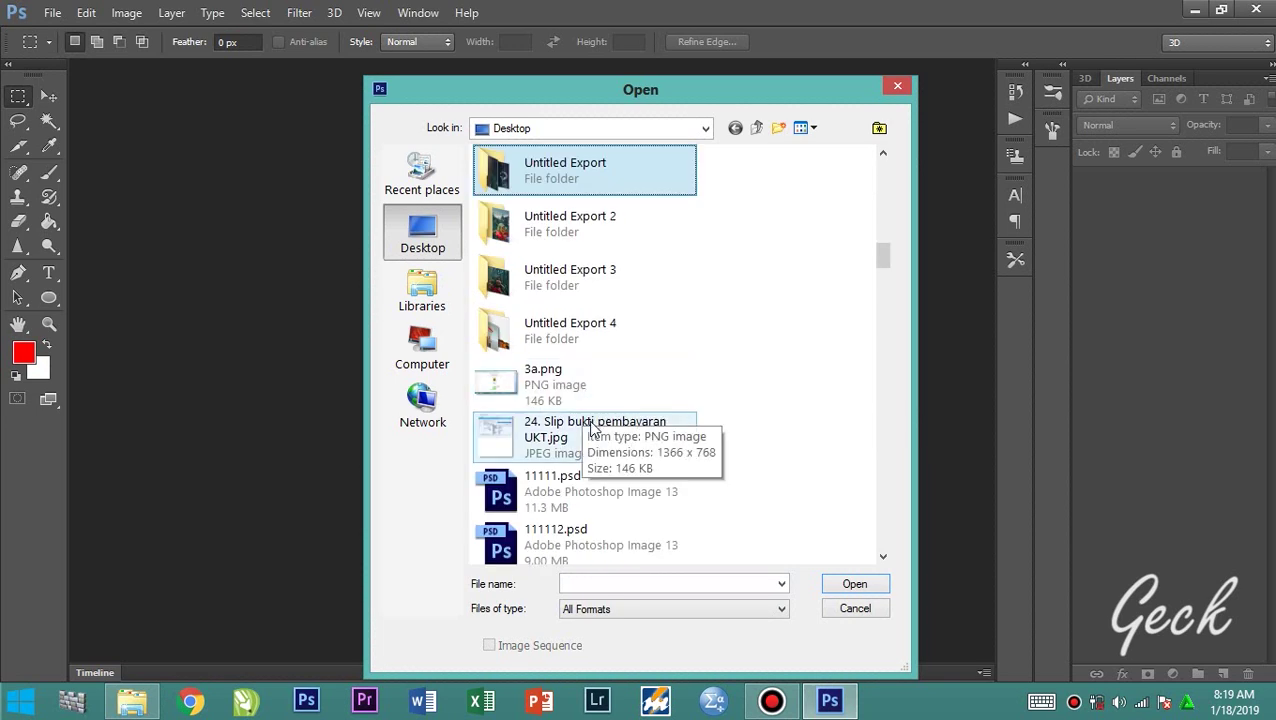
Open the photo 20180722_155905.jpg from the Untitled Export folder on the Desktop.
double_click(556, 193)
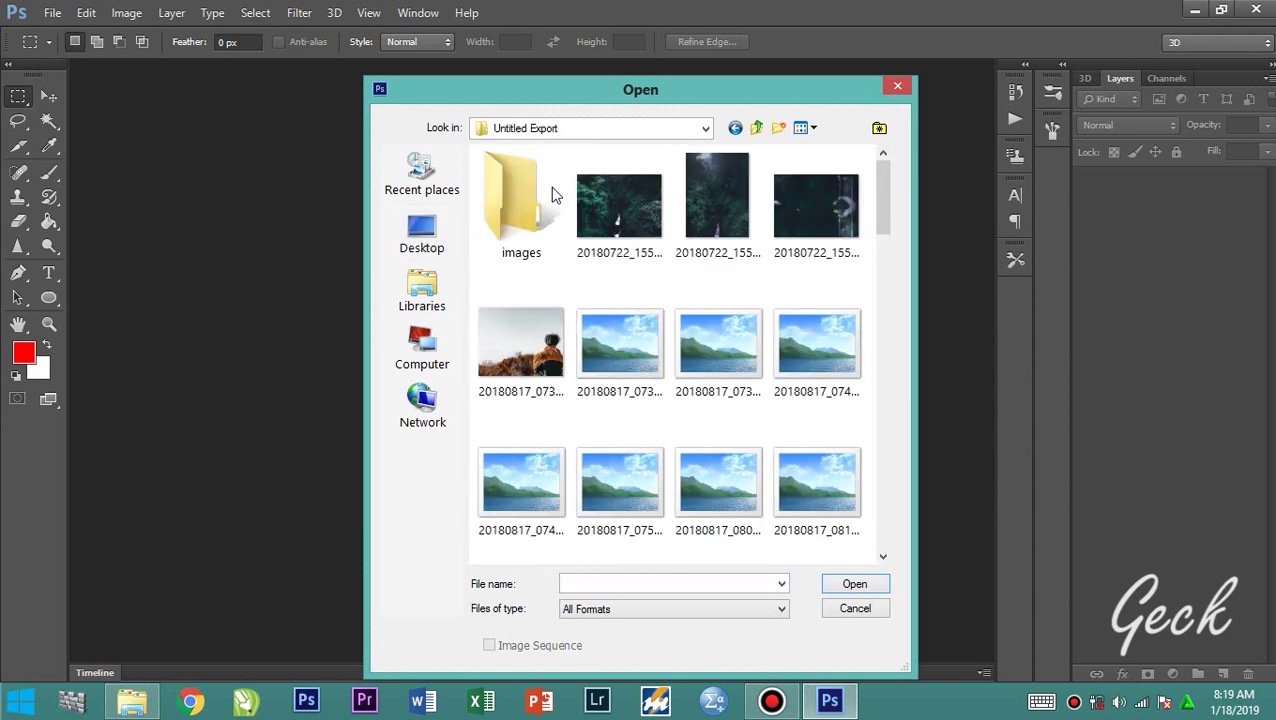
click(600, 220)
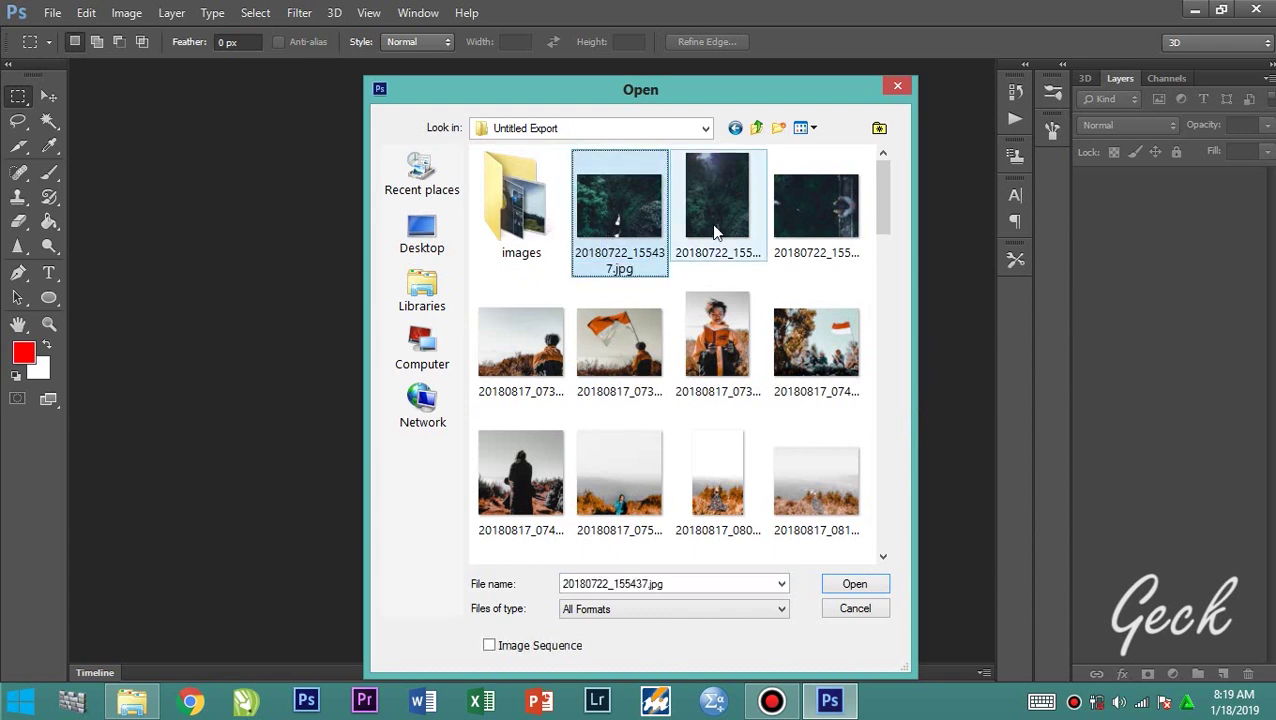
click(791, 217)
click(831, 590)
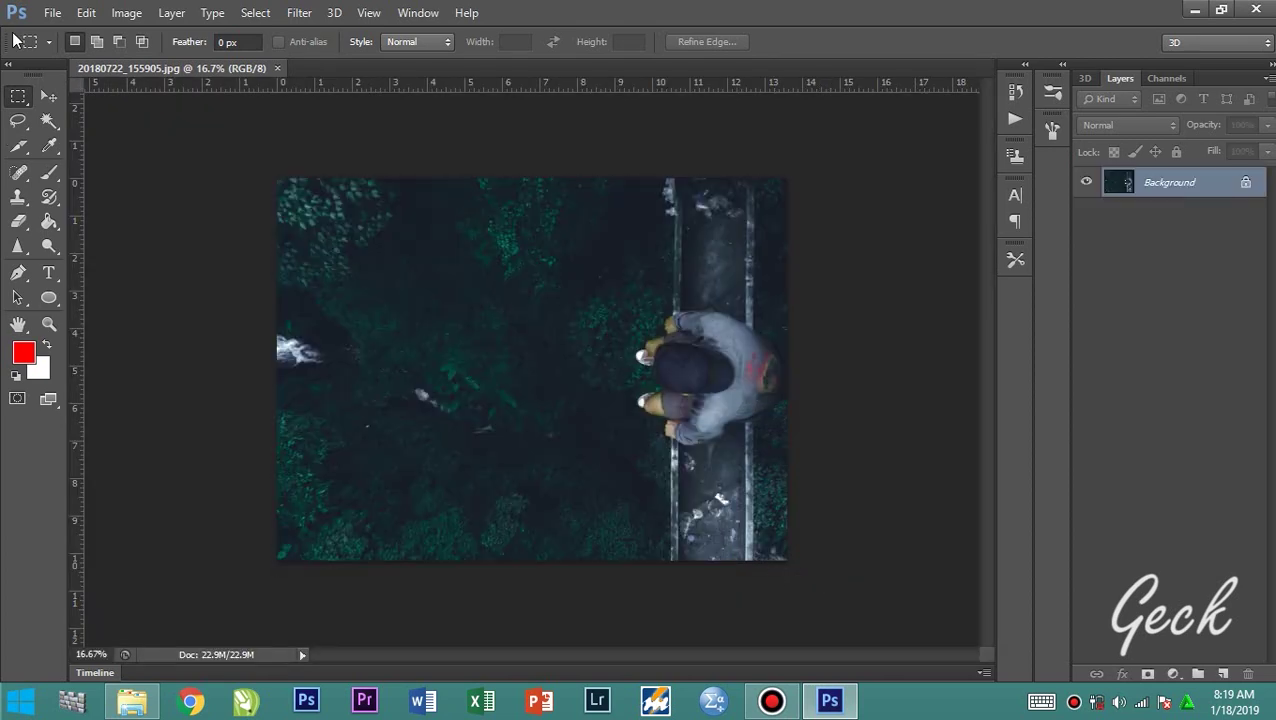
Activate the Move tool and start opening another file, browsing to the WIN8 (C:) drive.
click(50, 95)
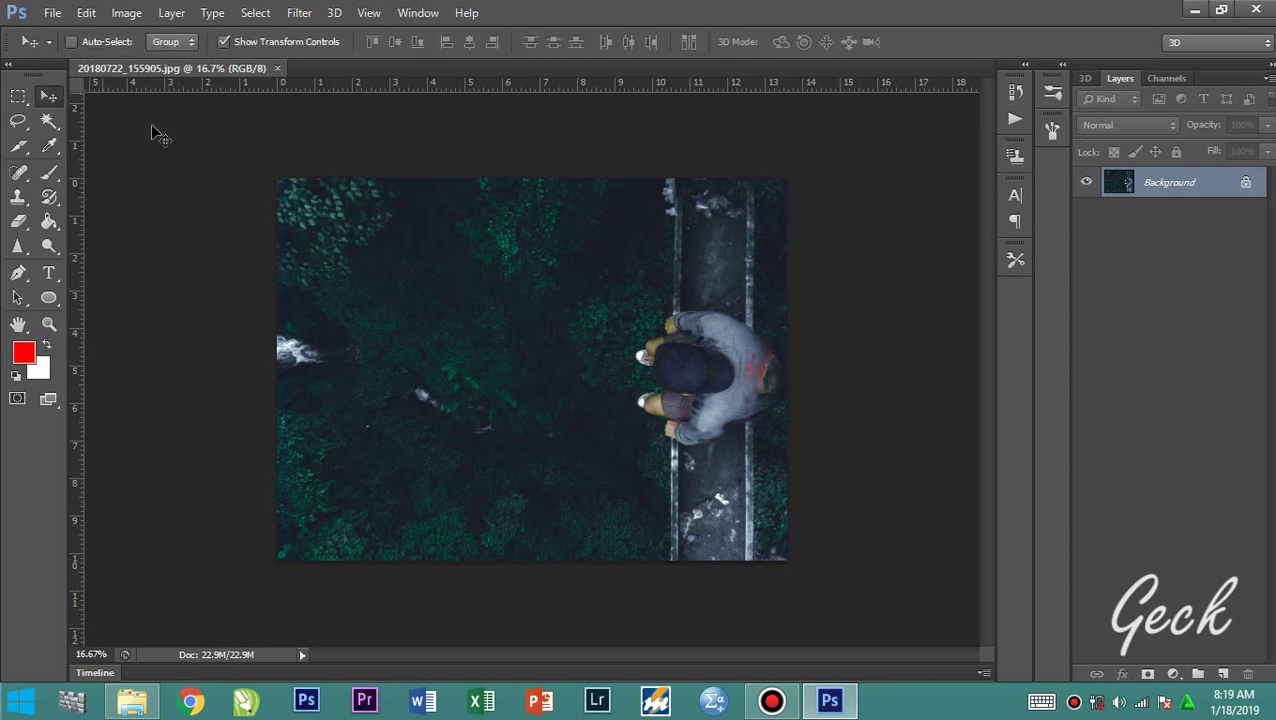
click(50, 13)
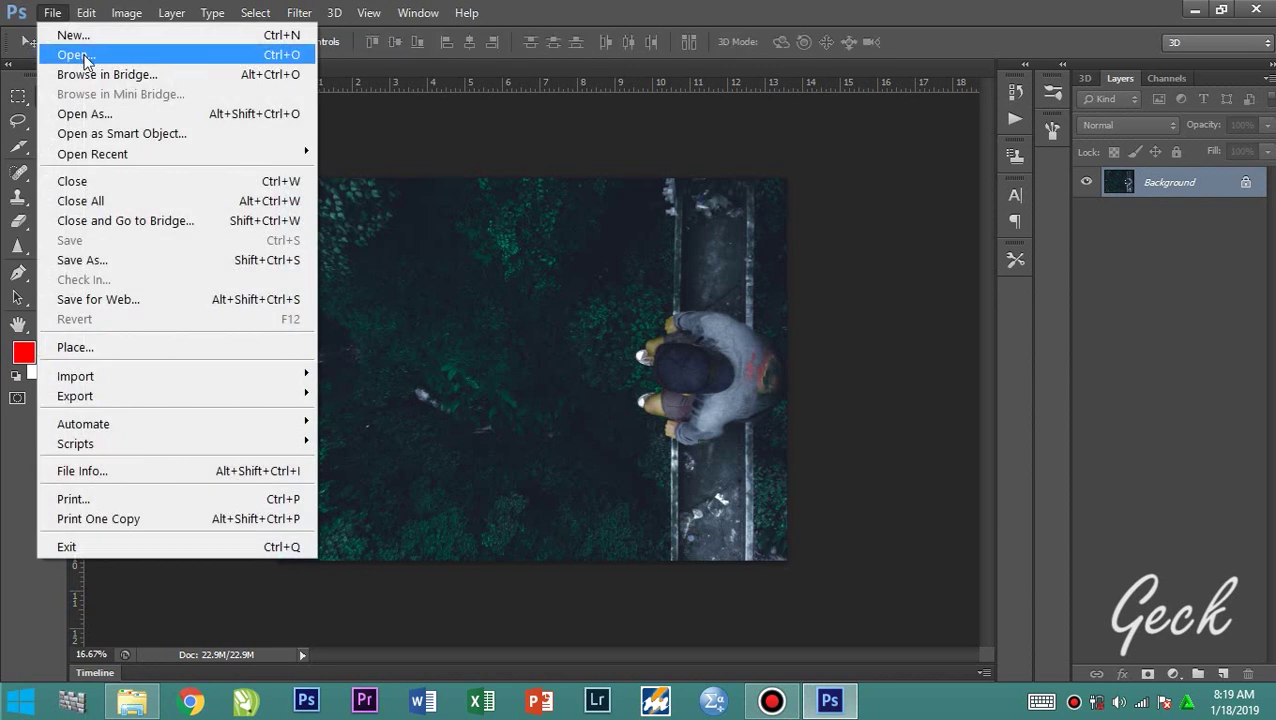
click(80, 54)
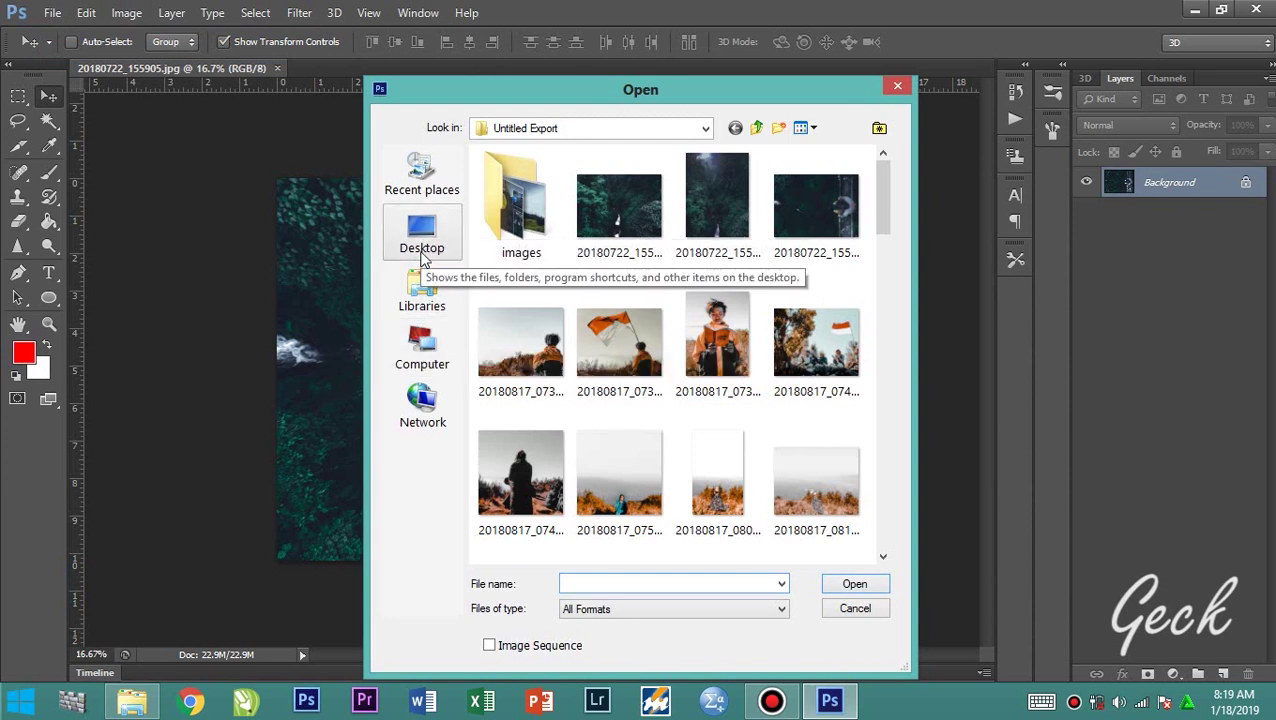
click(424, 362)
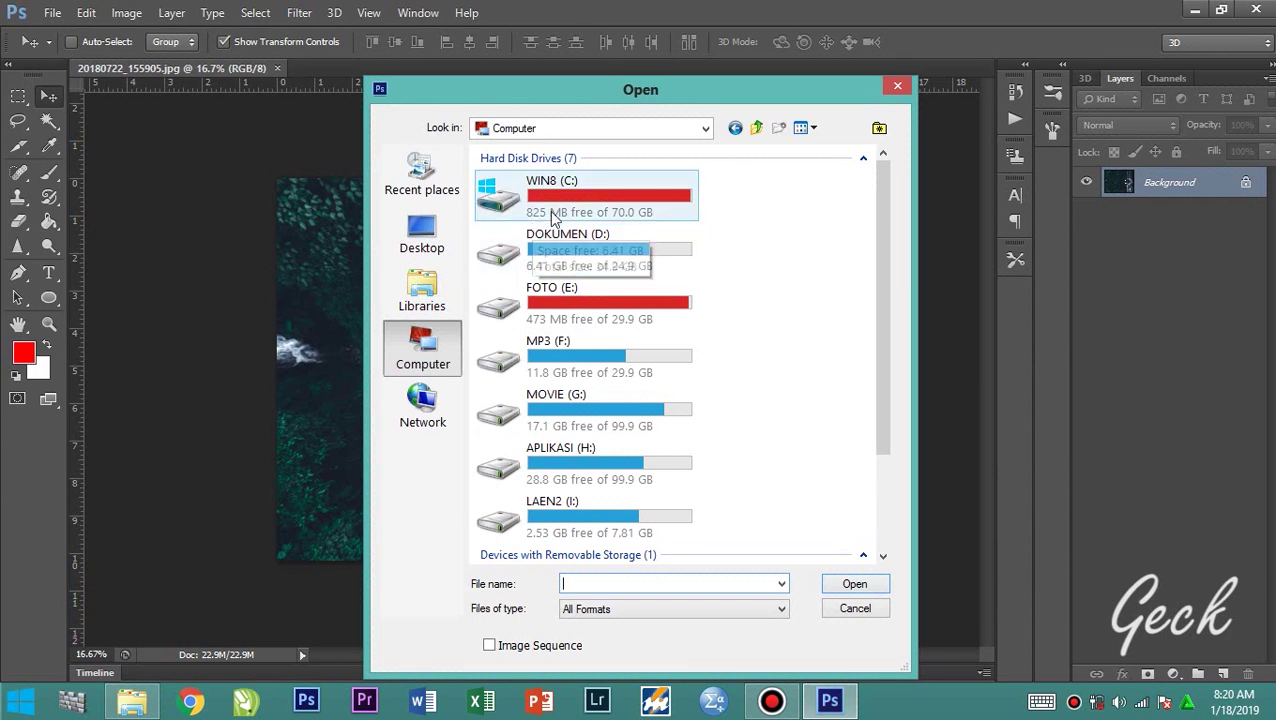
click(442, 290)
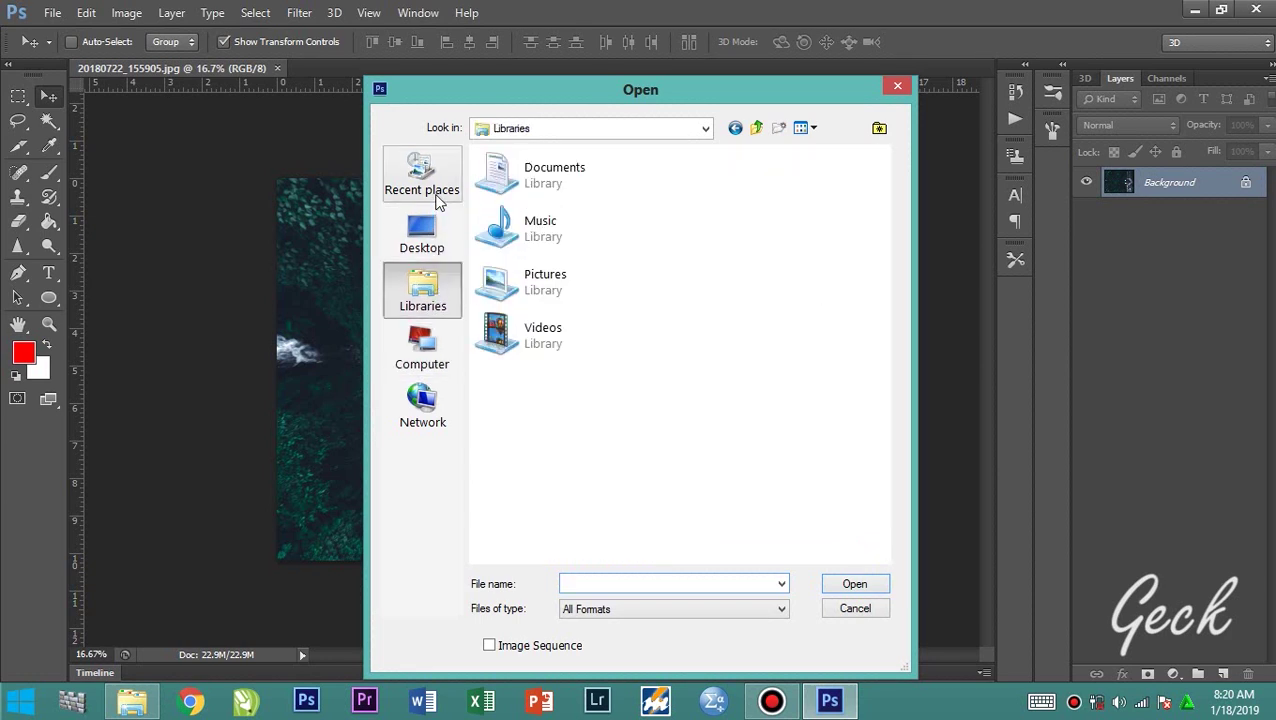
click(437, 198)
click(428, 358)
double_click(540, 180)
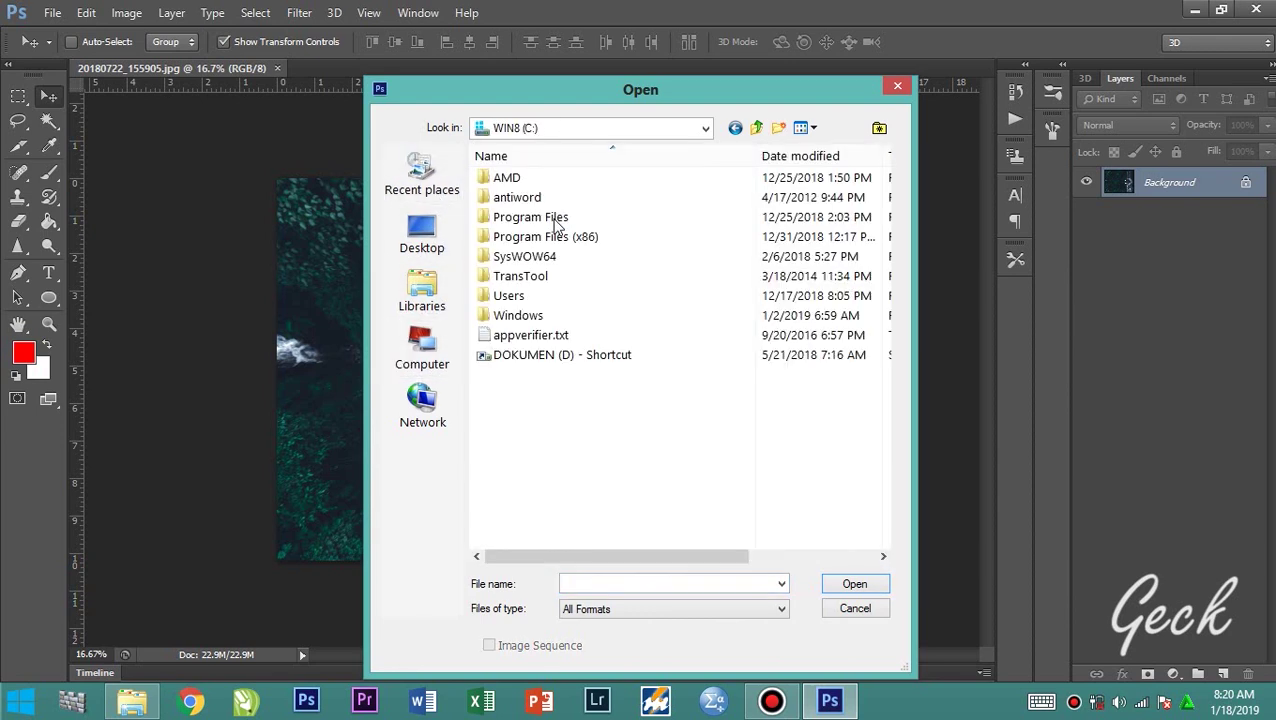
Browse through the Users and USER folders to the Downloads folder.
click(539, 316)
click(529, 296)
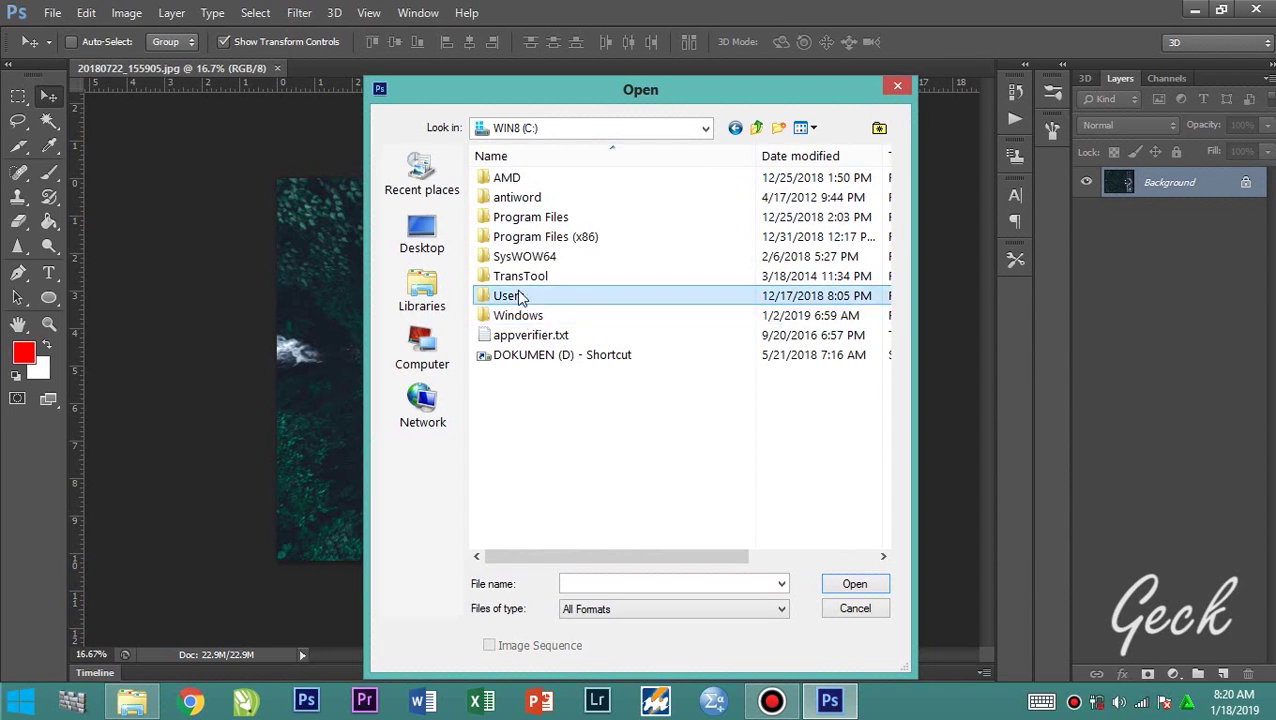
key(Return)
click(506, 217)
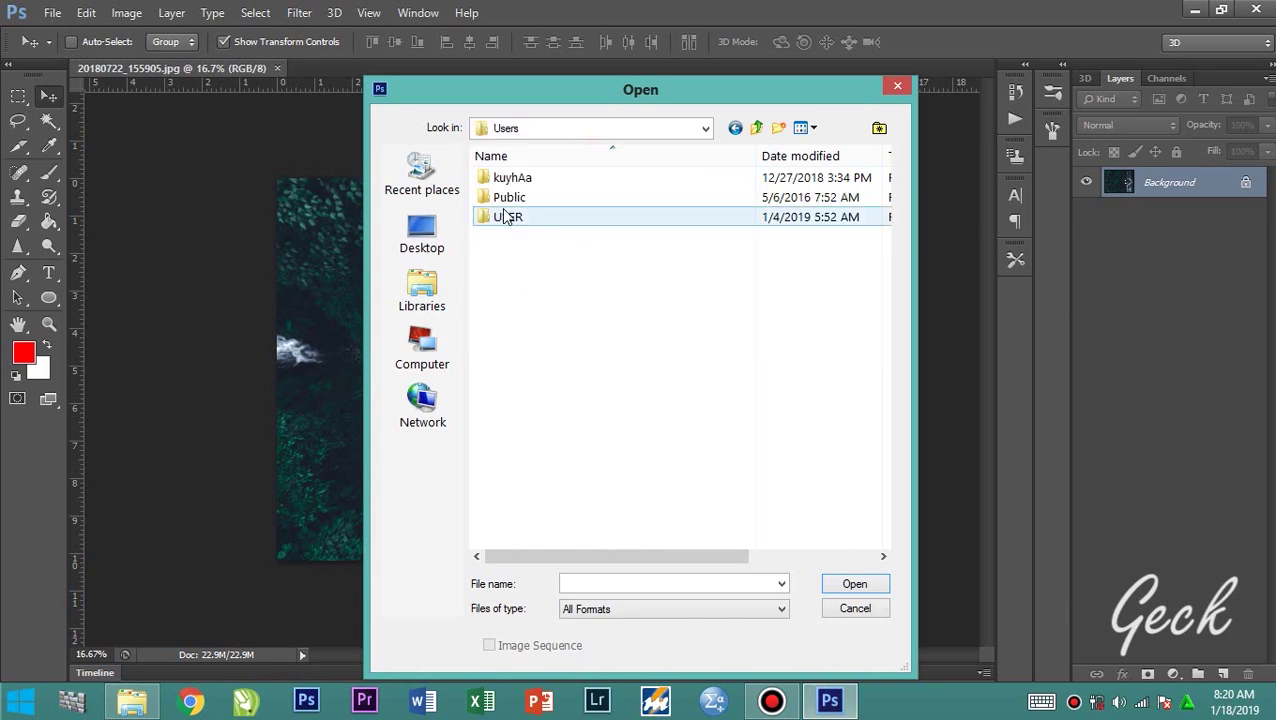
double_click(506, 217)
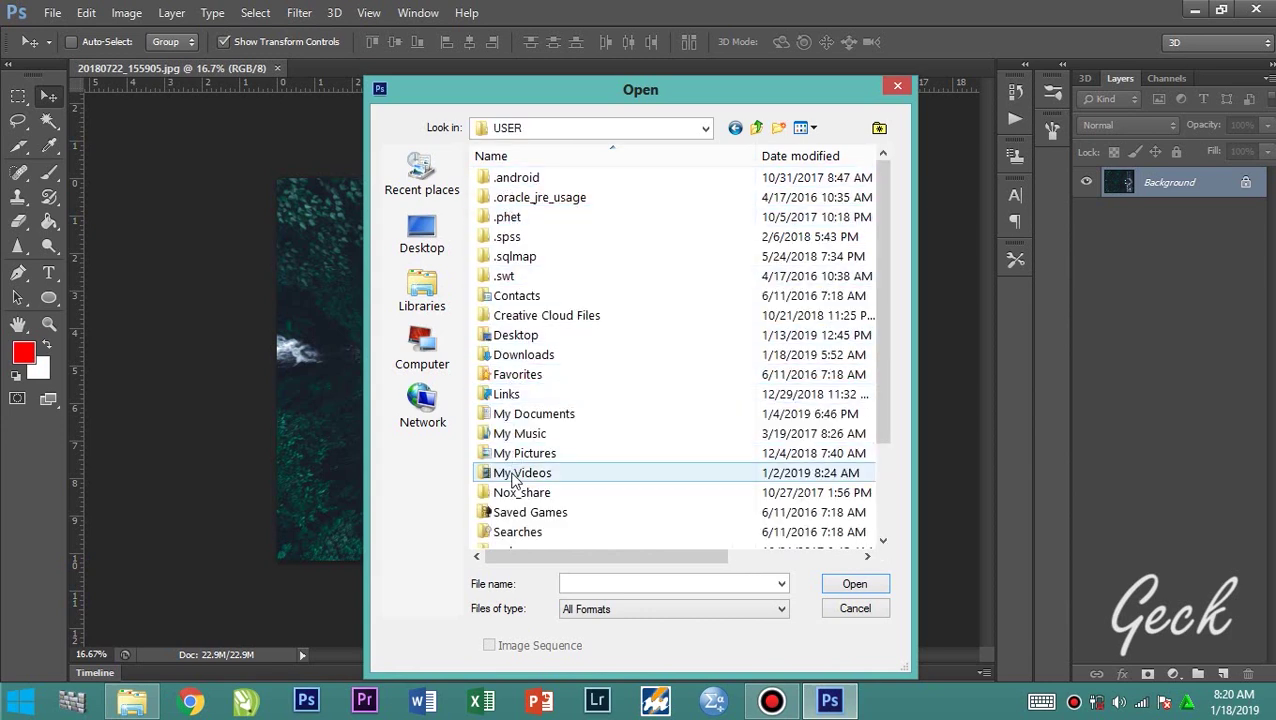
click(518, 256)
click(519, 360)
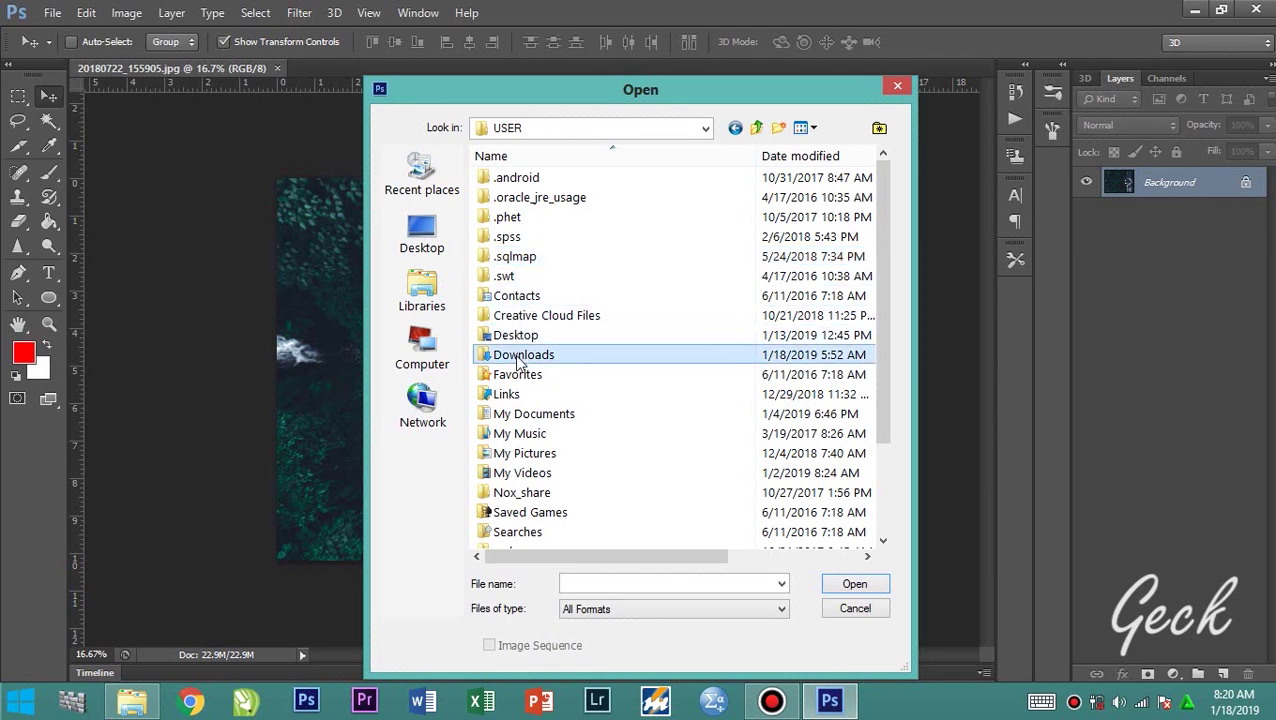
double_click(519, 355)
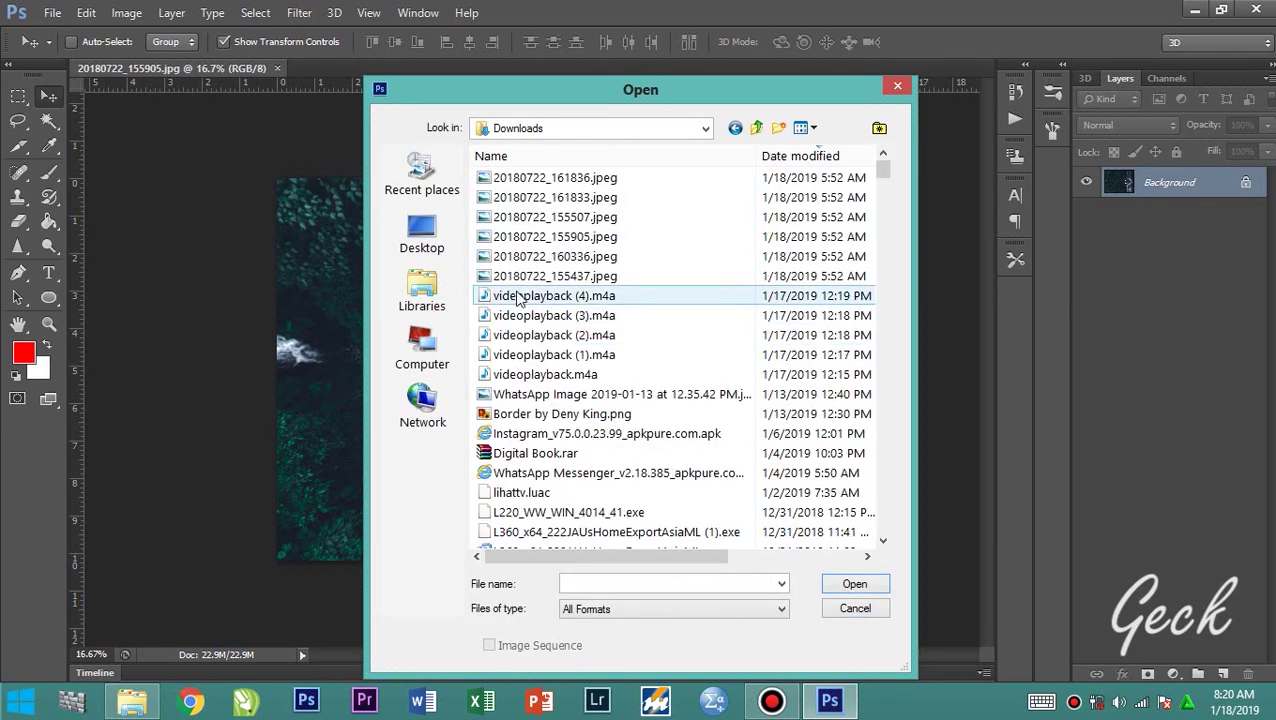
Open the WhatsApp Image 2019-01-13 at 12.35.42 PM JPEG together with the border PNG.
click(545, 416)
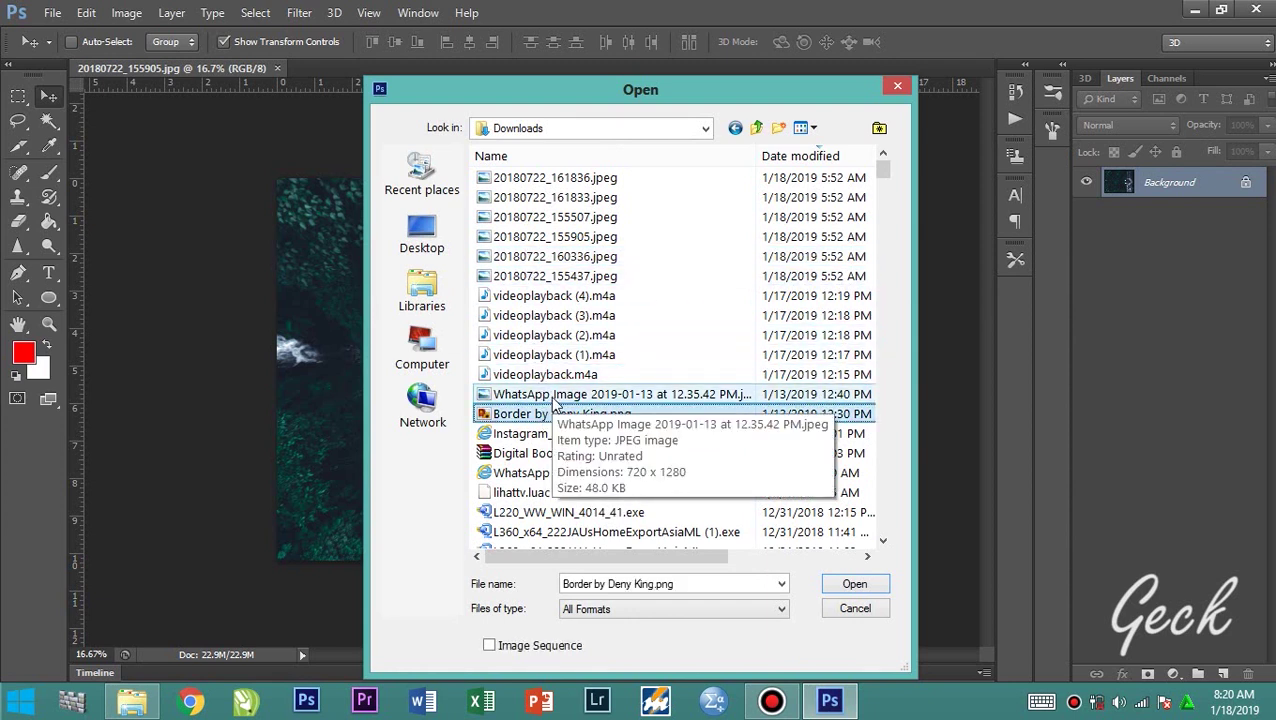
ctrl+click(553, 398)
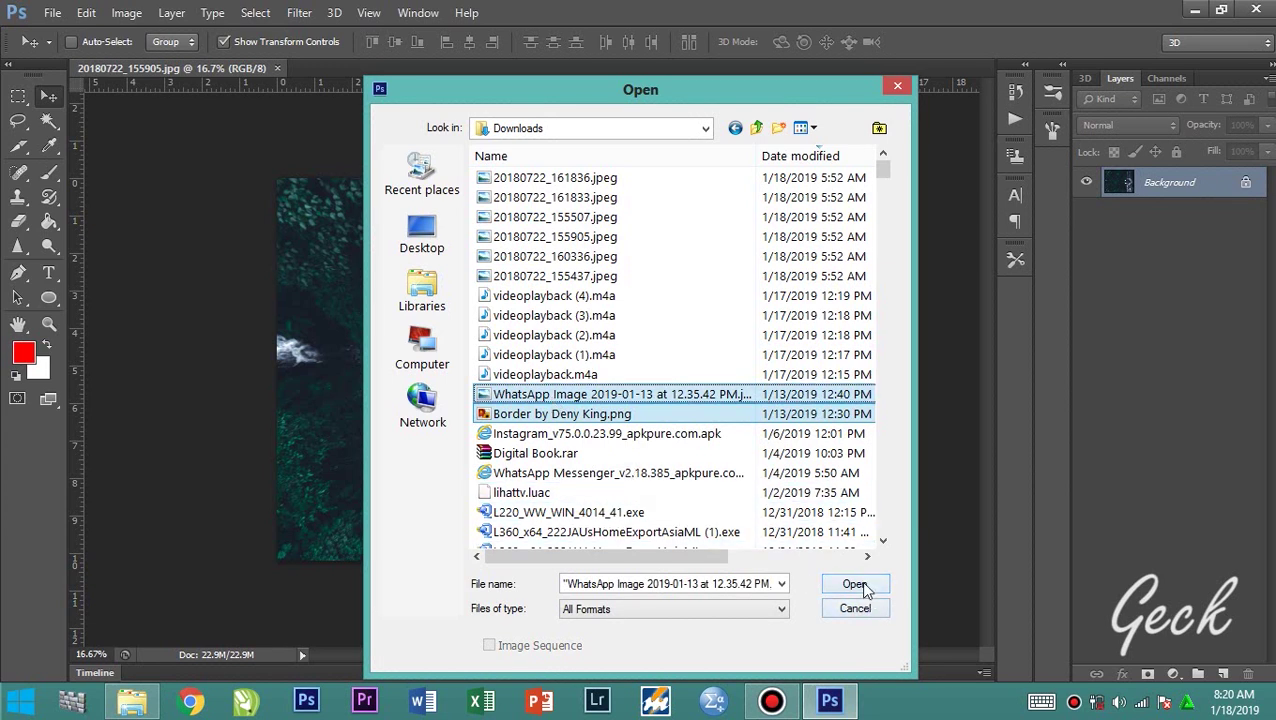
click(862, 586)
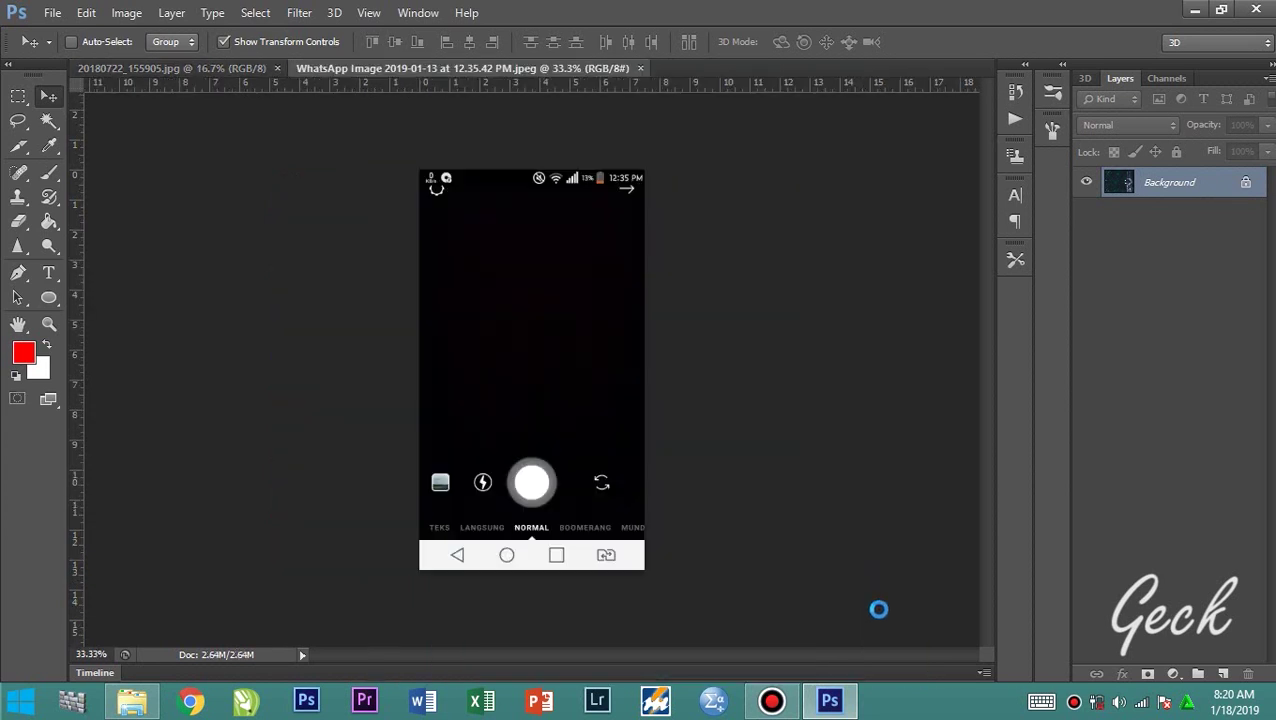
Duplicate the WhatsApp image's Background layer and move the copy into the 20180722_155905.jpg document.
click(518, 71)
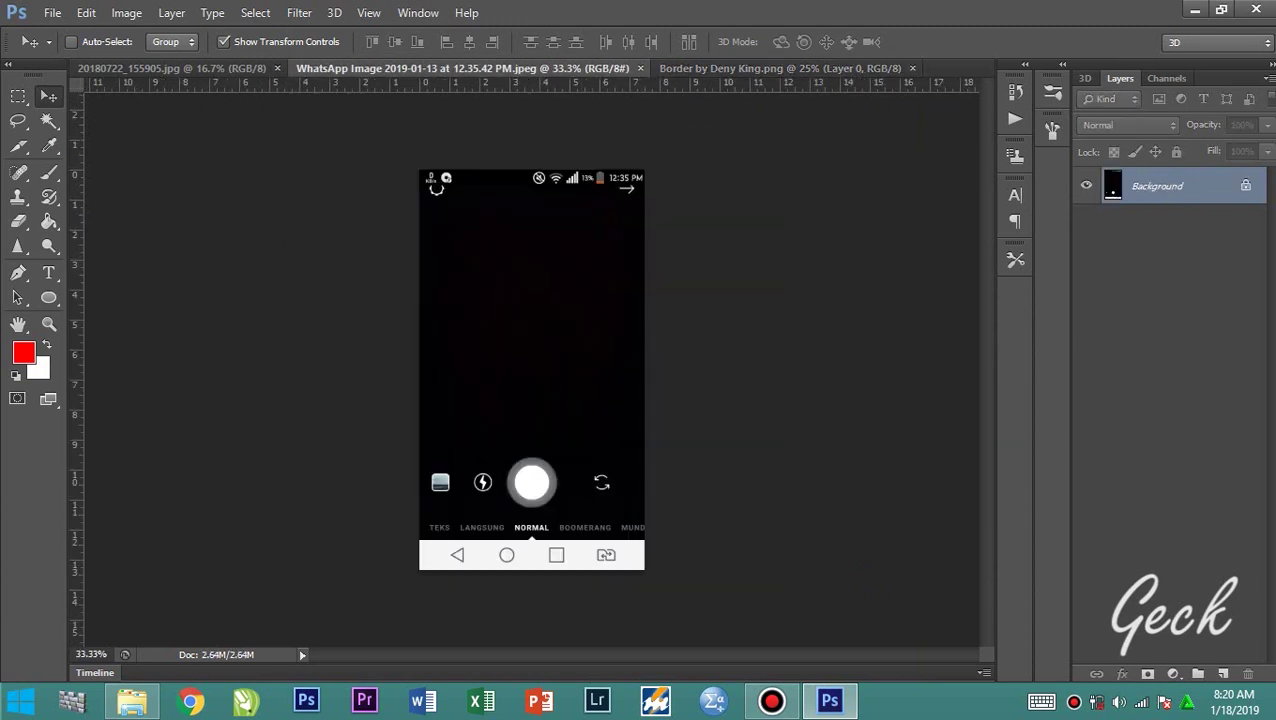
right_click(1173, 177)
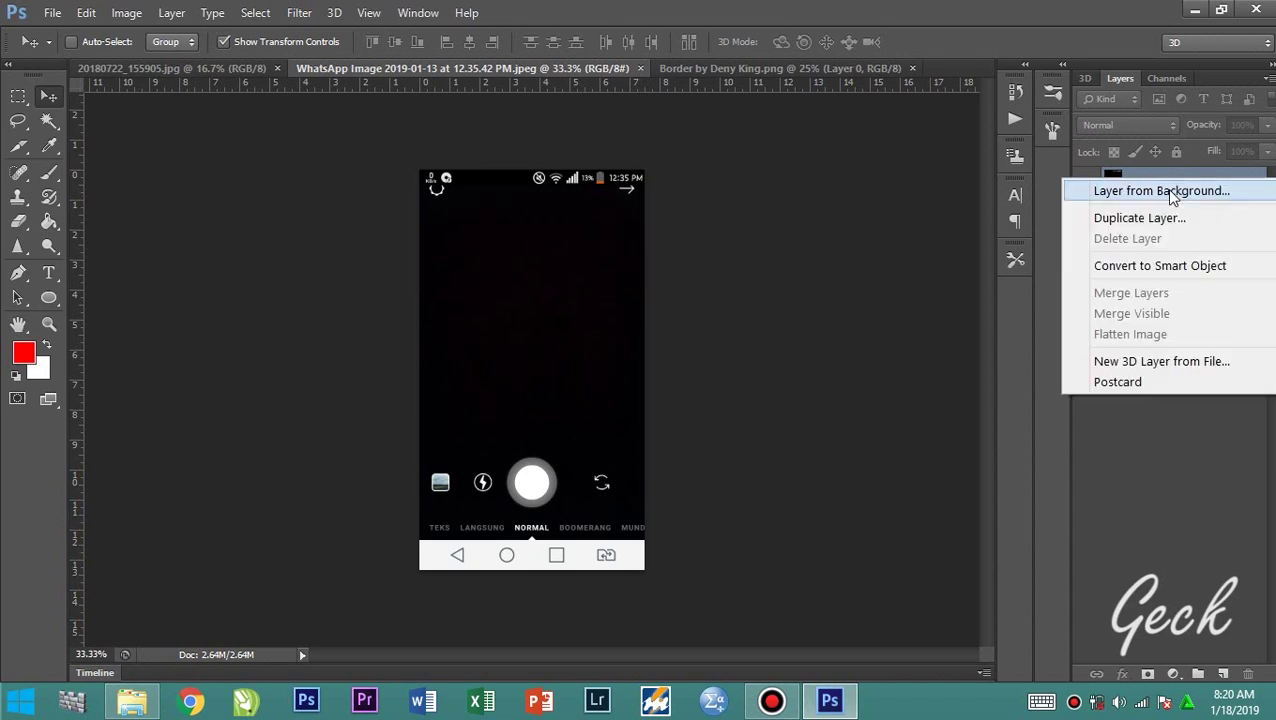
click(1140, 218)
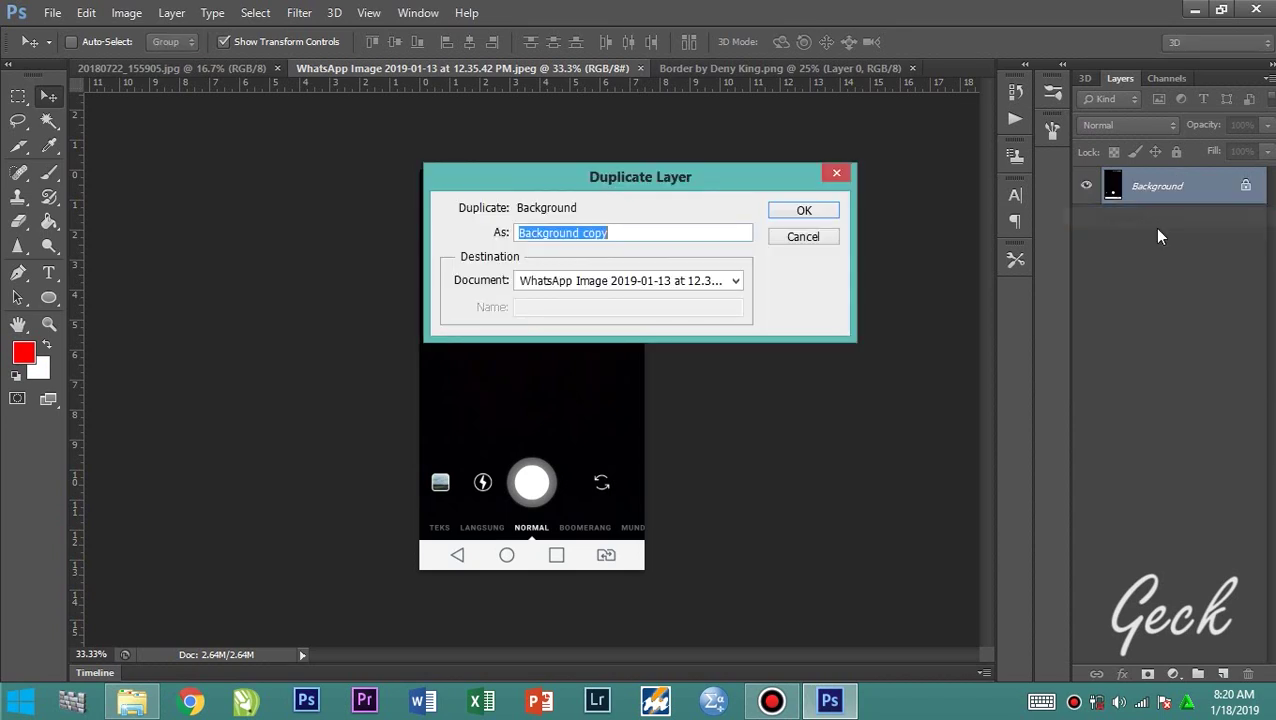
click(804, 210)
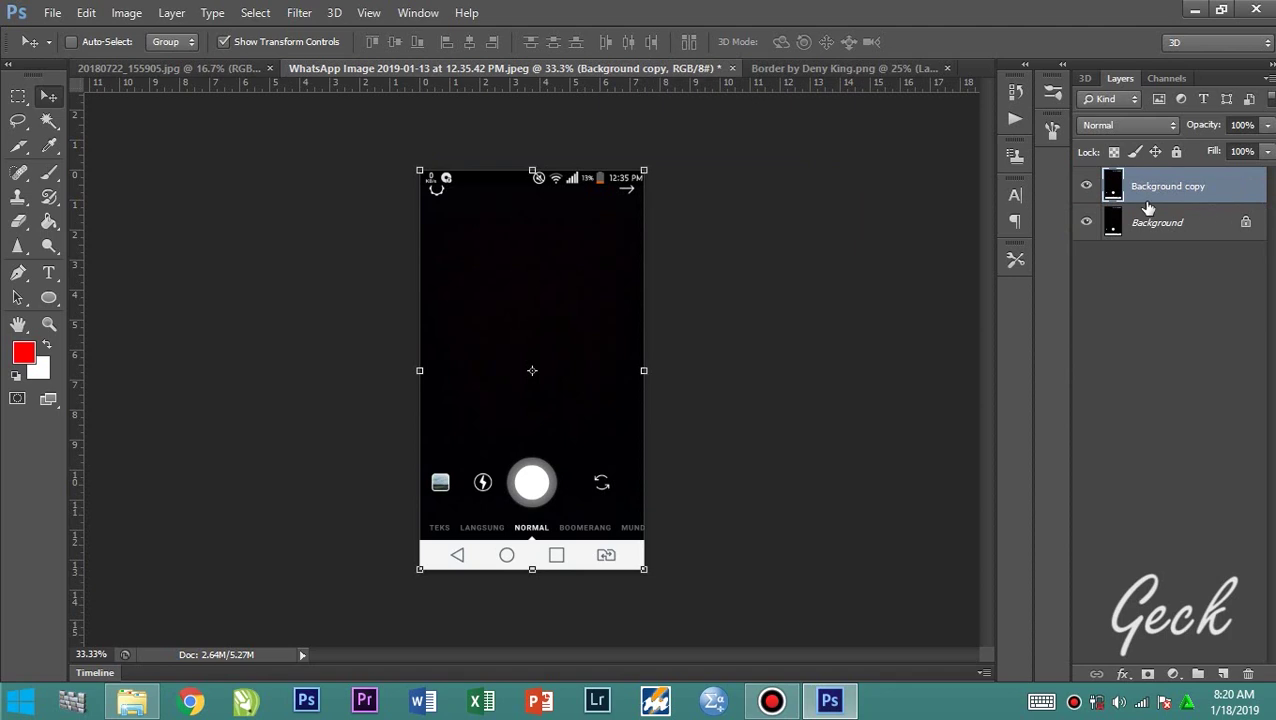
drag(538, 296, 372, 328)
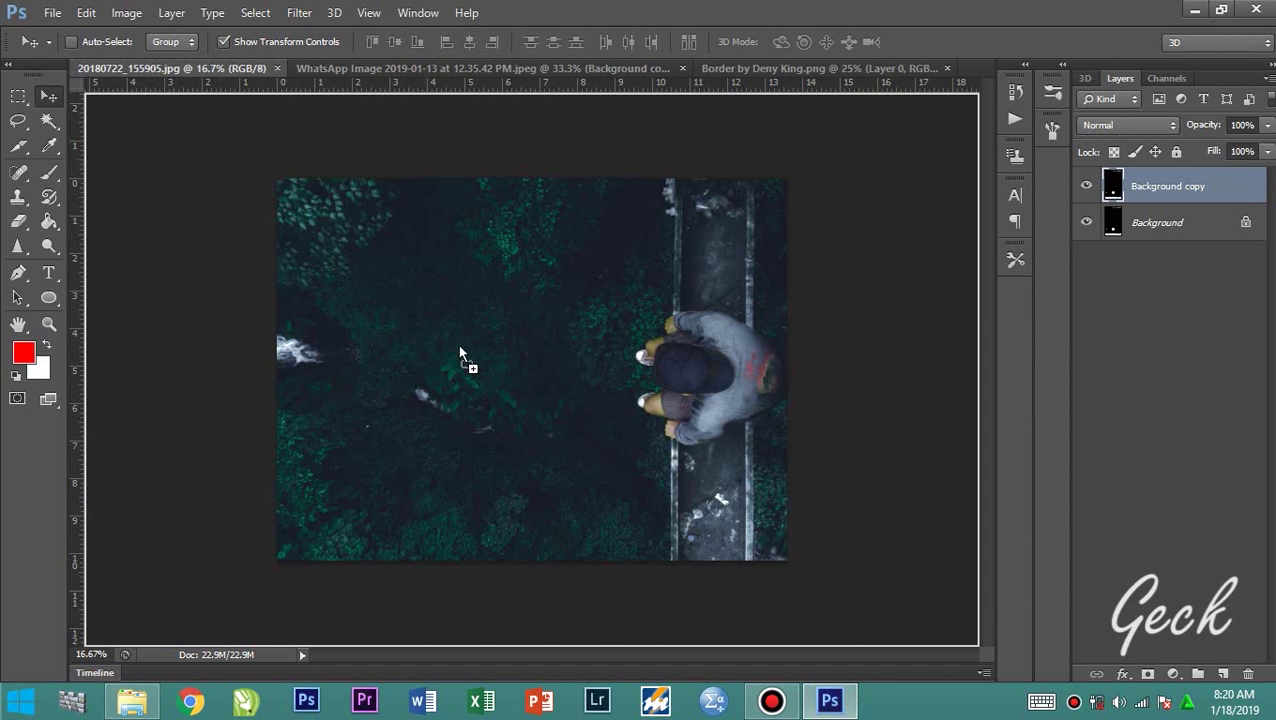
drag(459, 352, 458, 344)
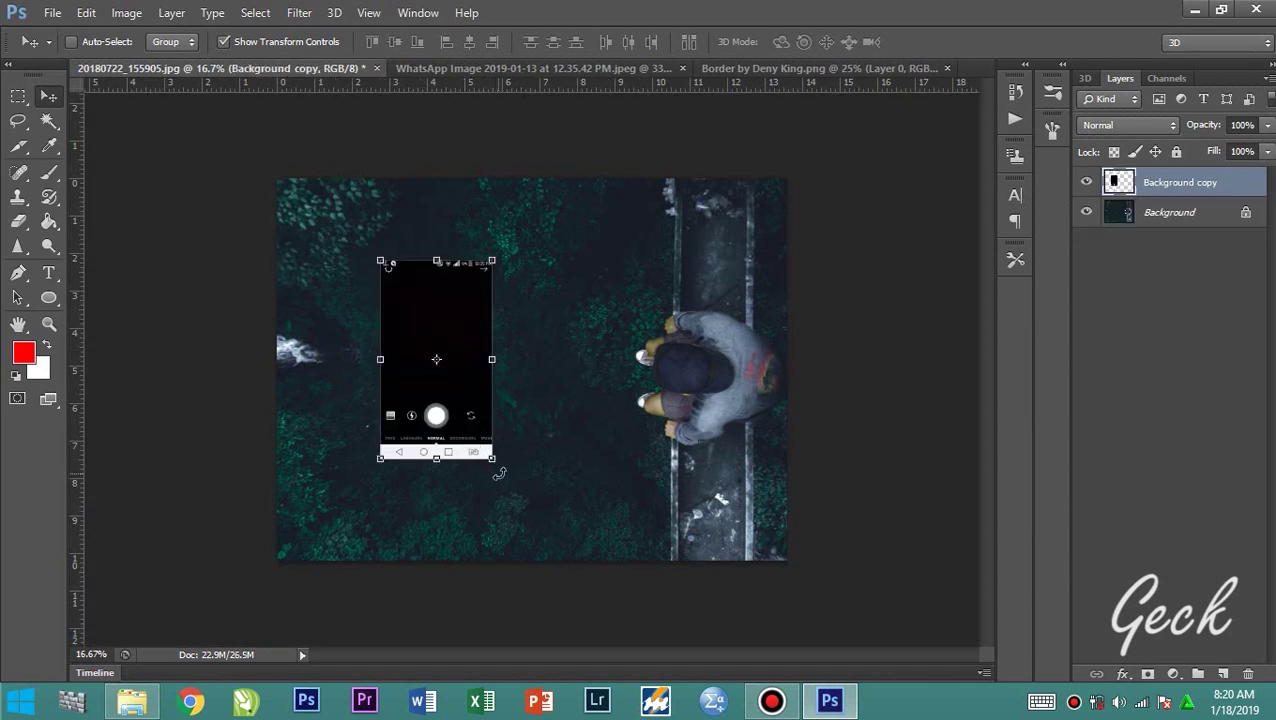
Rotate the phone screenshot layer to -90° and enlarge it proportionally to about 217.5% over the photo.
drag(498, 472, 616, 240)
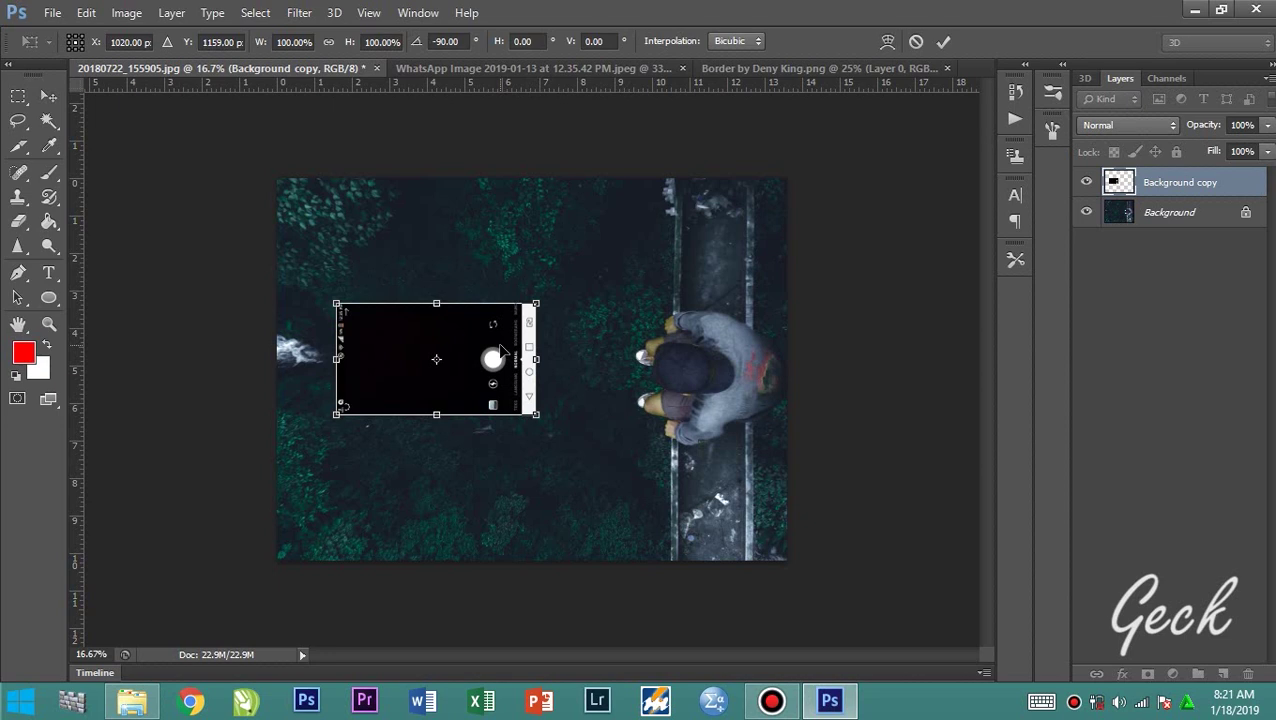
drag(517, 381, 744, 511)
drag(671, 461, 614, 424)
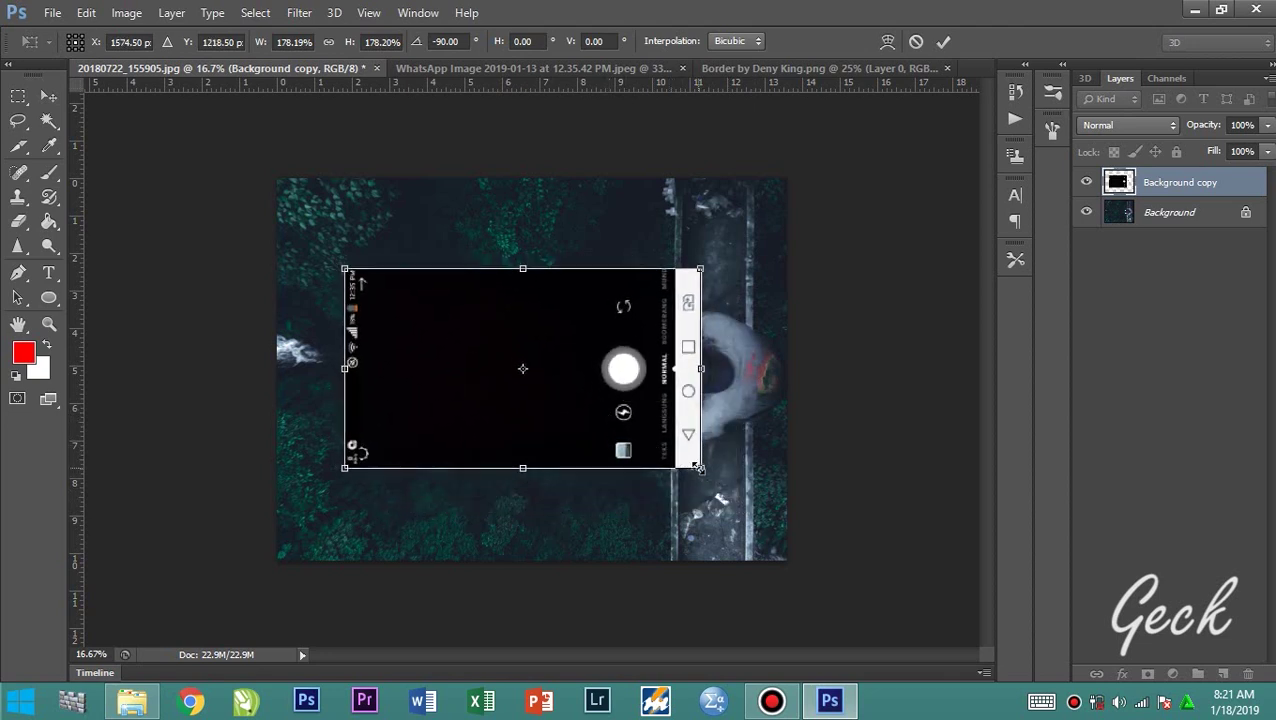
drag(699, 467, 778, 512)
Try the Multiply blend mode on the phone screenshot layer and set it back to Normal.
click(1142, 125)
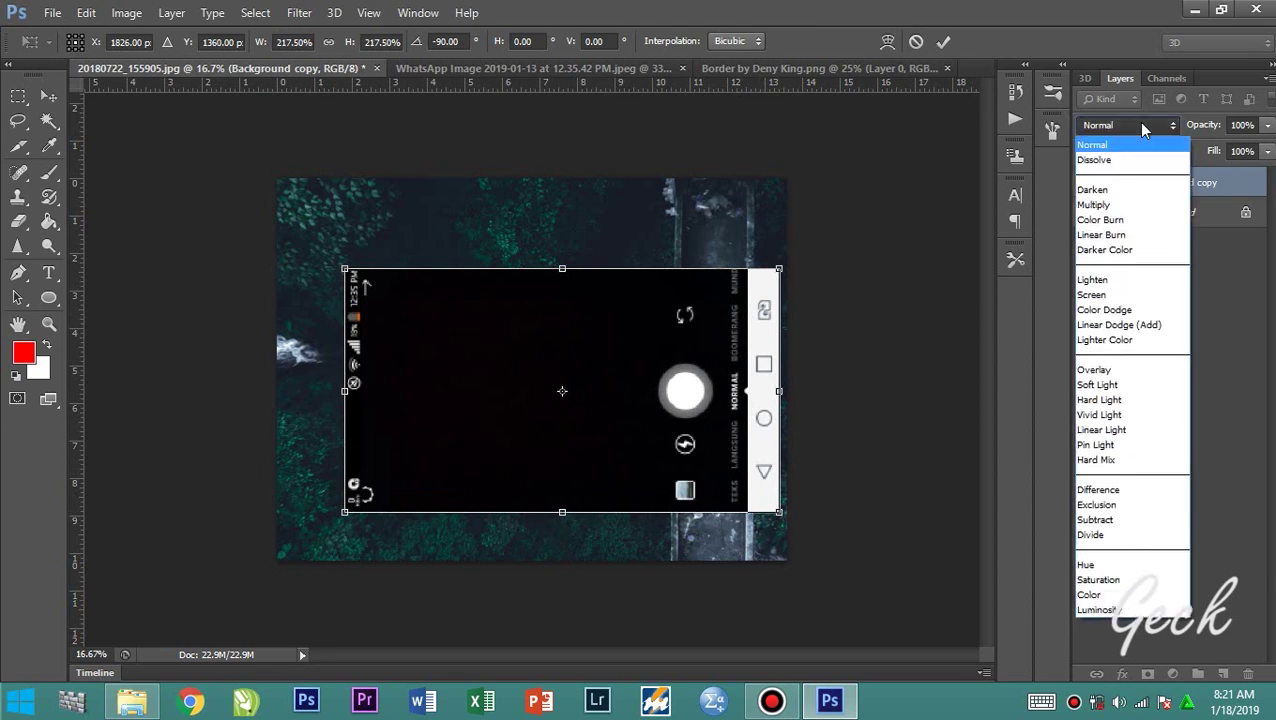
click(1128, 204)
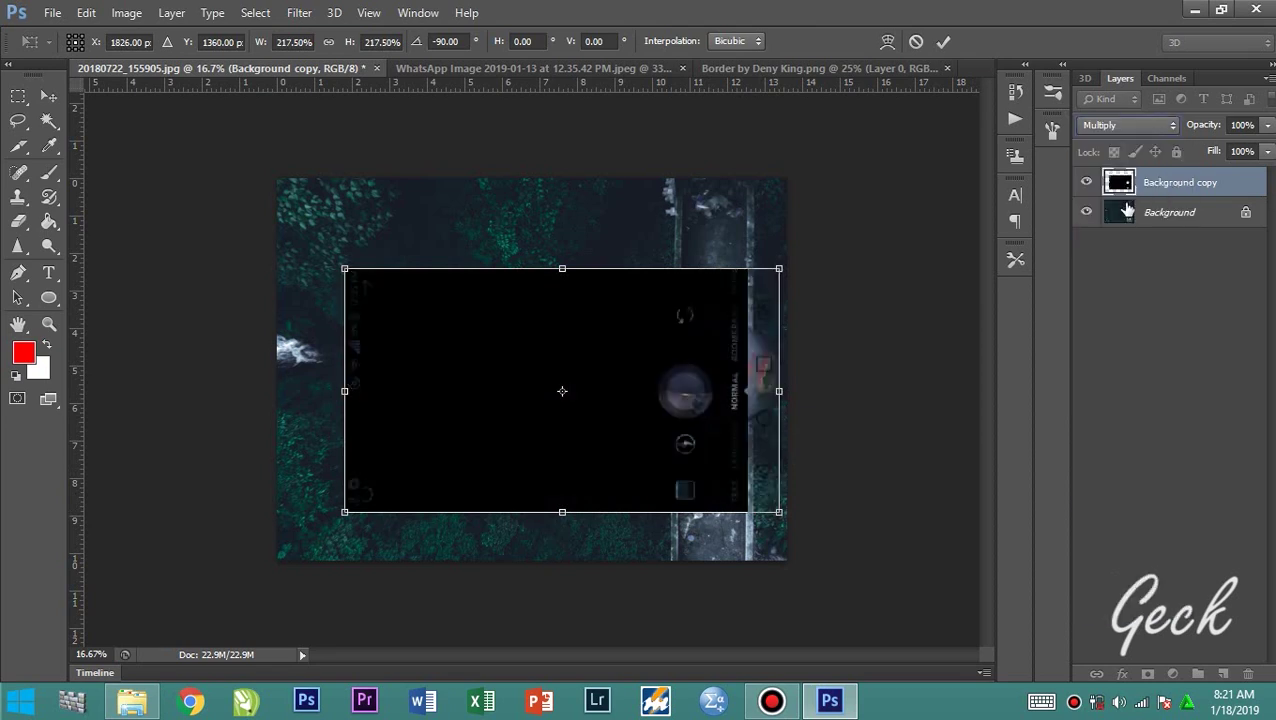
click(1127, 126)
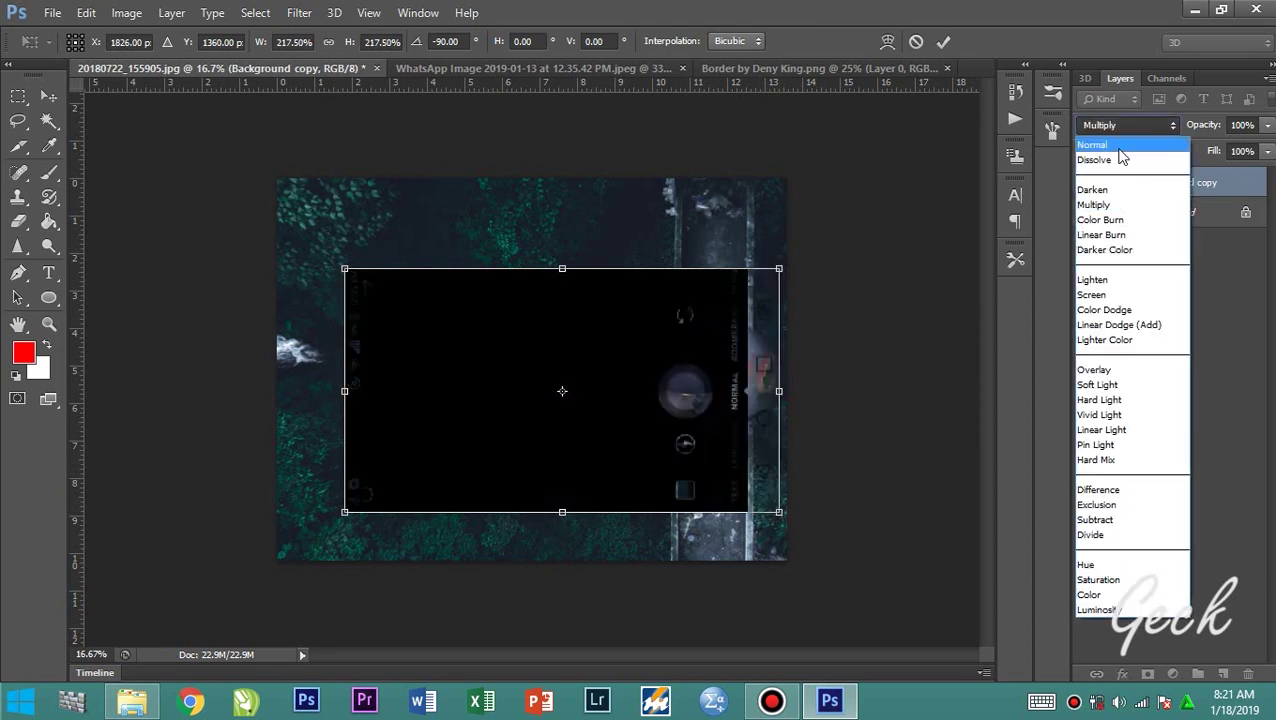
click(1119, 147)
Lower the phone screenshot layer's opacity to 33% and shift it slightly over the photo.
click(1266, 127)
drag(1247, 152, 1226, 152)
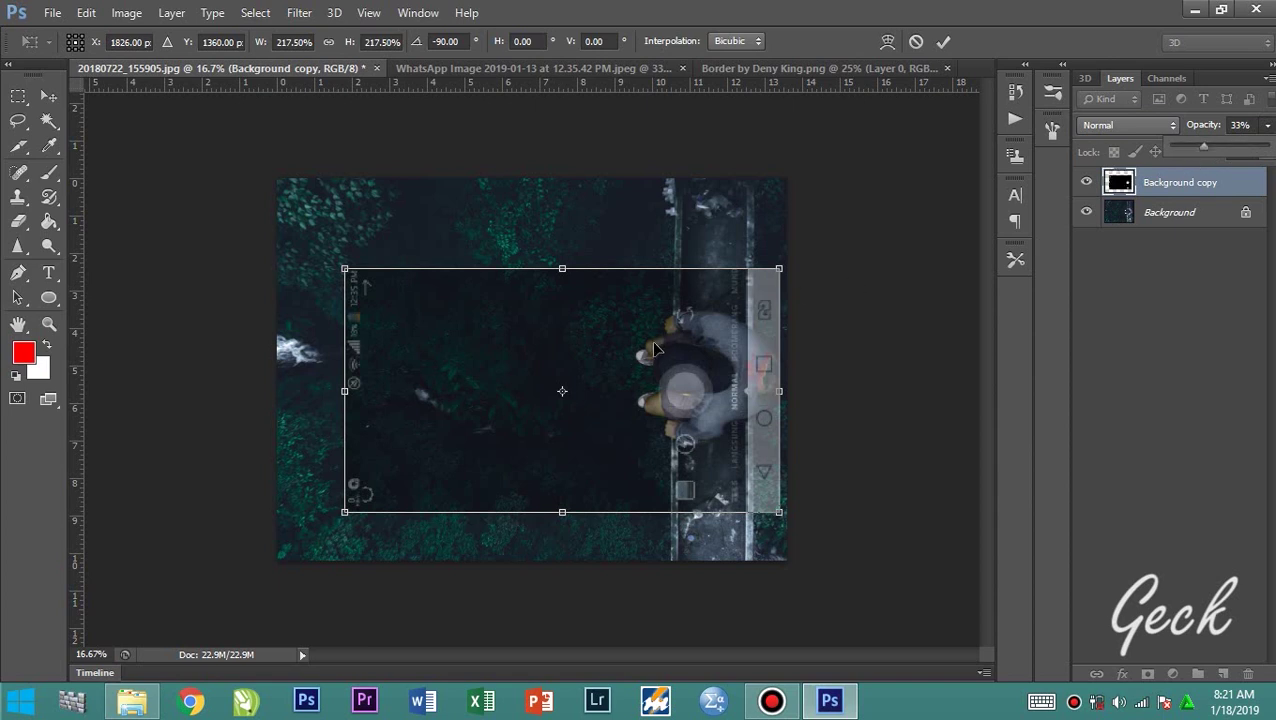
mouse_move(655, 348)
mouse_down()
mouse_move(670, 348)
mouse_move(651, 348)
mouse_up()
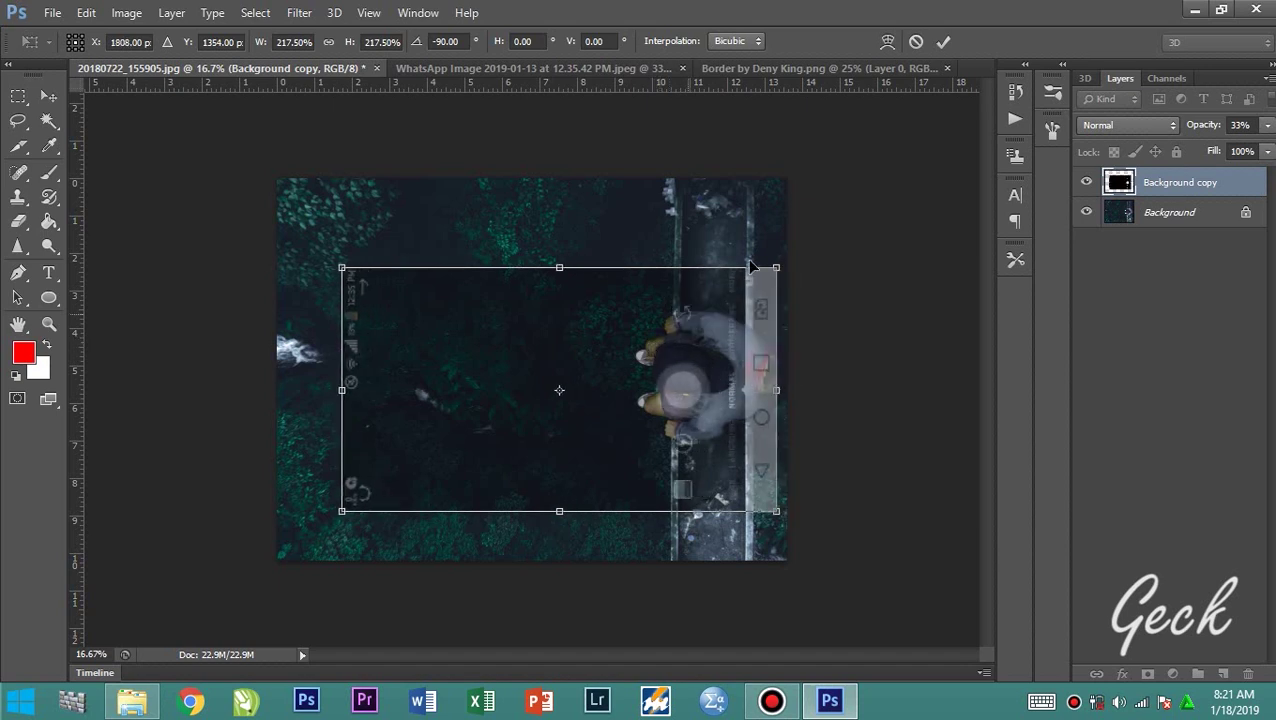
Turn the phone screenshot to 90°, resize it to about 223.5% framing the seated person, and apply the transform.
drag(789, 249, 360, 503)
drag(333, 234, 671, 460)
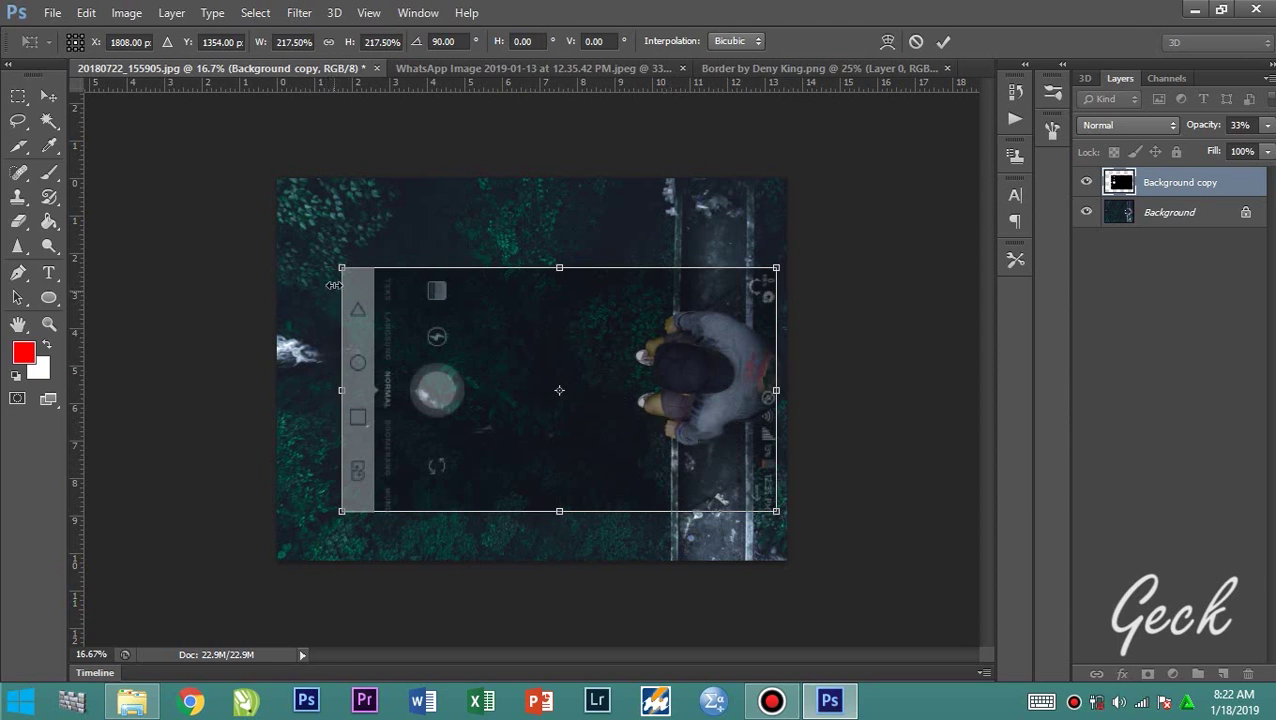
drag(329, 262, 303, 220)
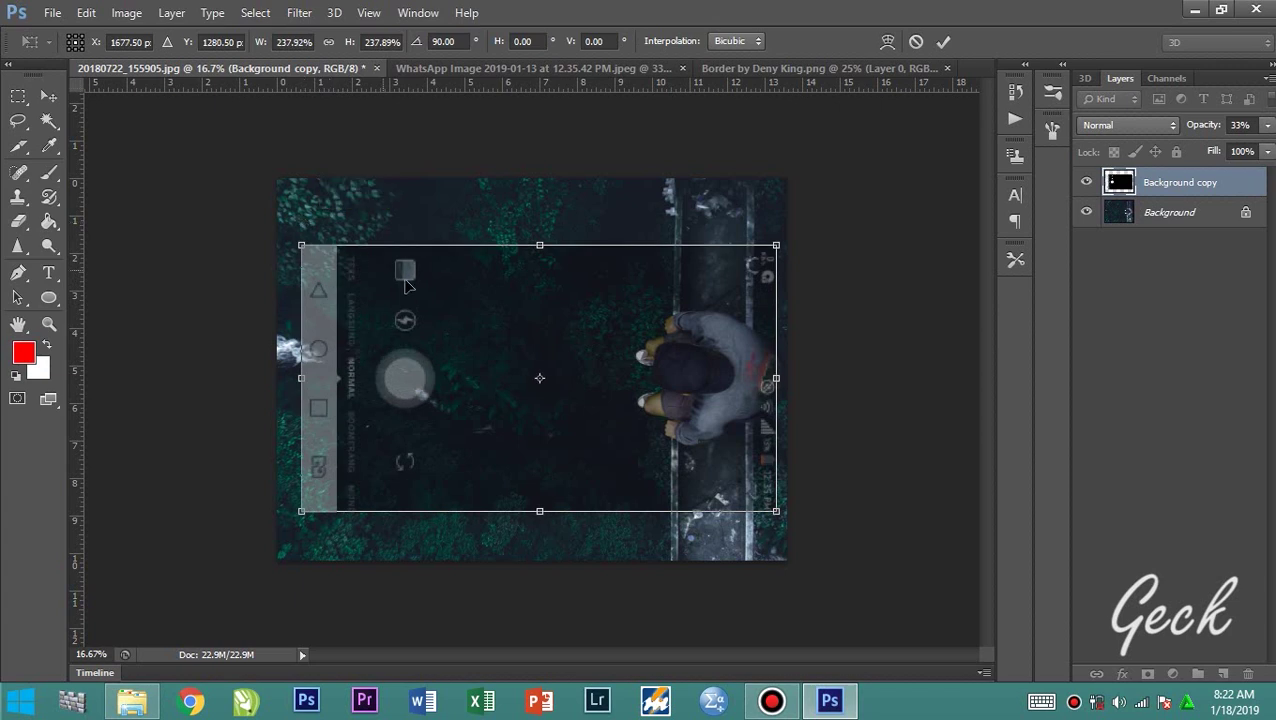
drag(469, 311, 455, 314)
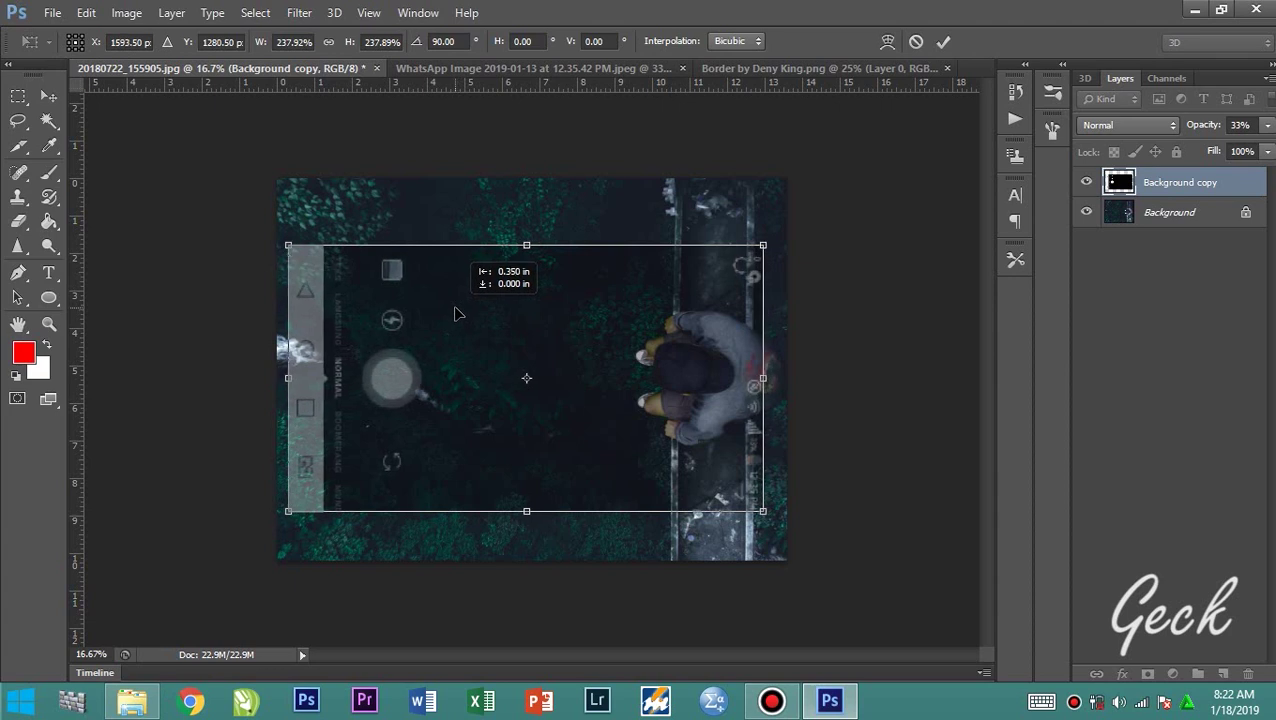
drag(455, 313, 455, 313)
drag(306, 253, 335, 269)
drag(459, 342, 472, 333)
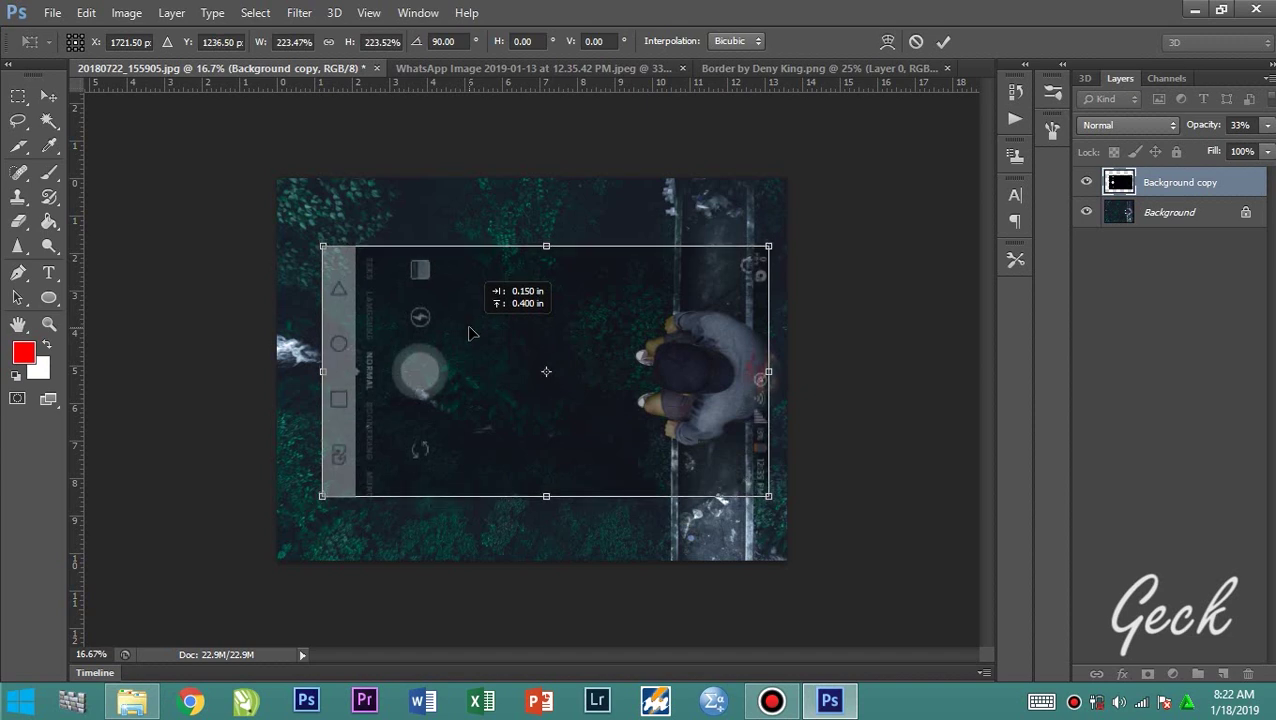
click(944, 42)
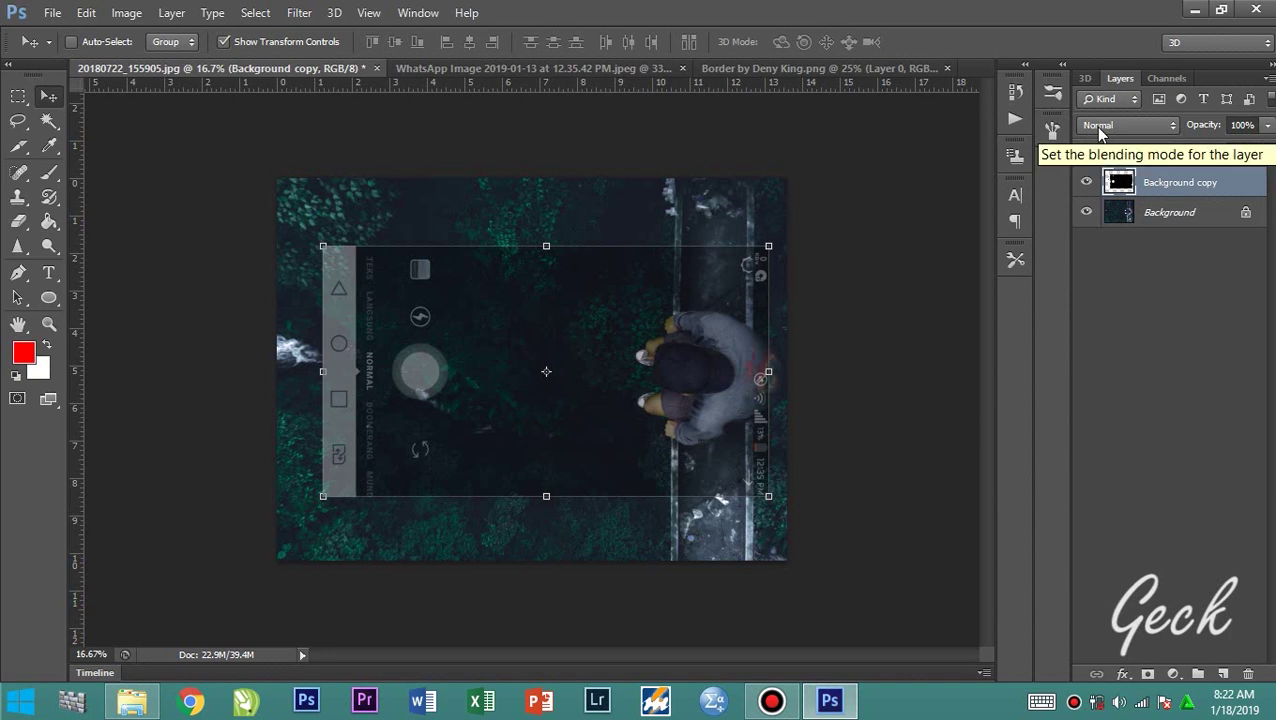
Restore the phone screenshot layer's opacity to 100% and set its blend mode to Screen.
key(3)
key(3)
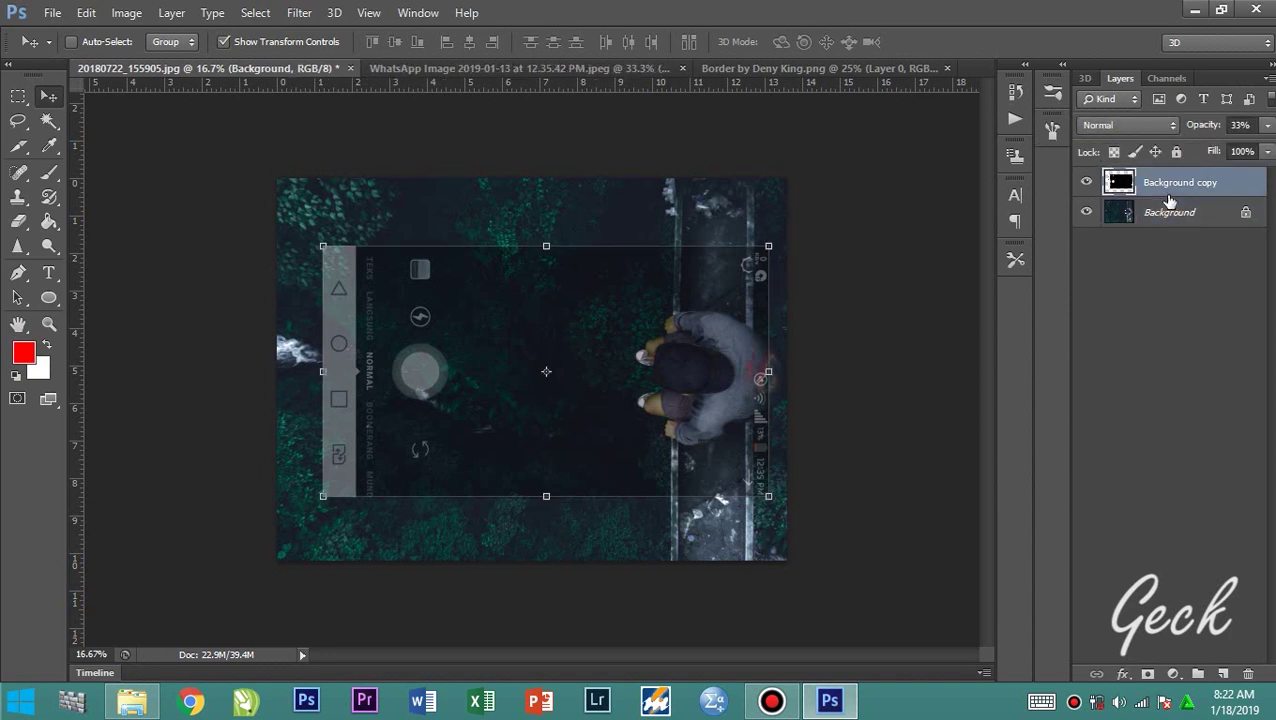
click(1266, 127)
key(0)
click(1126, 127)
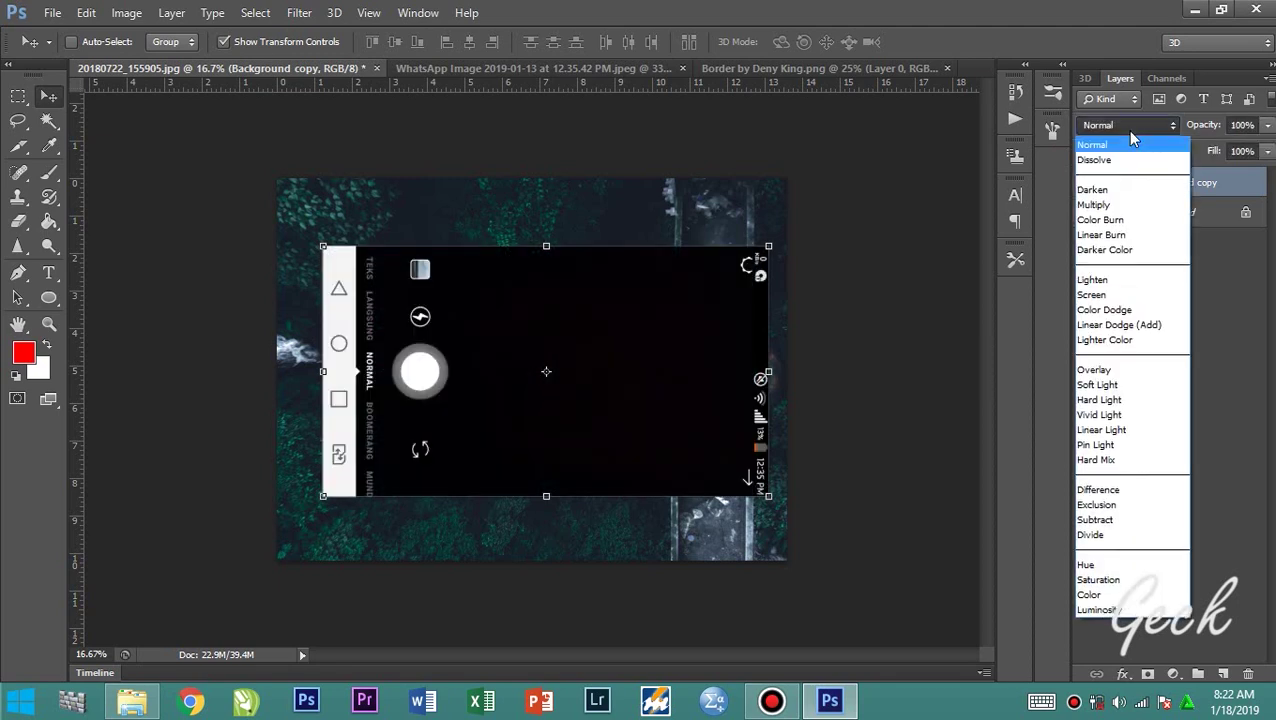
click(1104, 298)
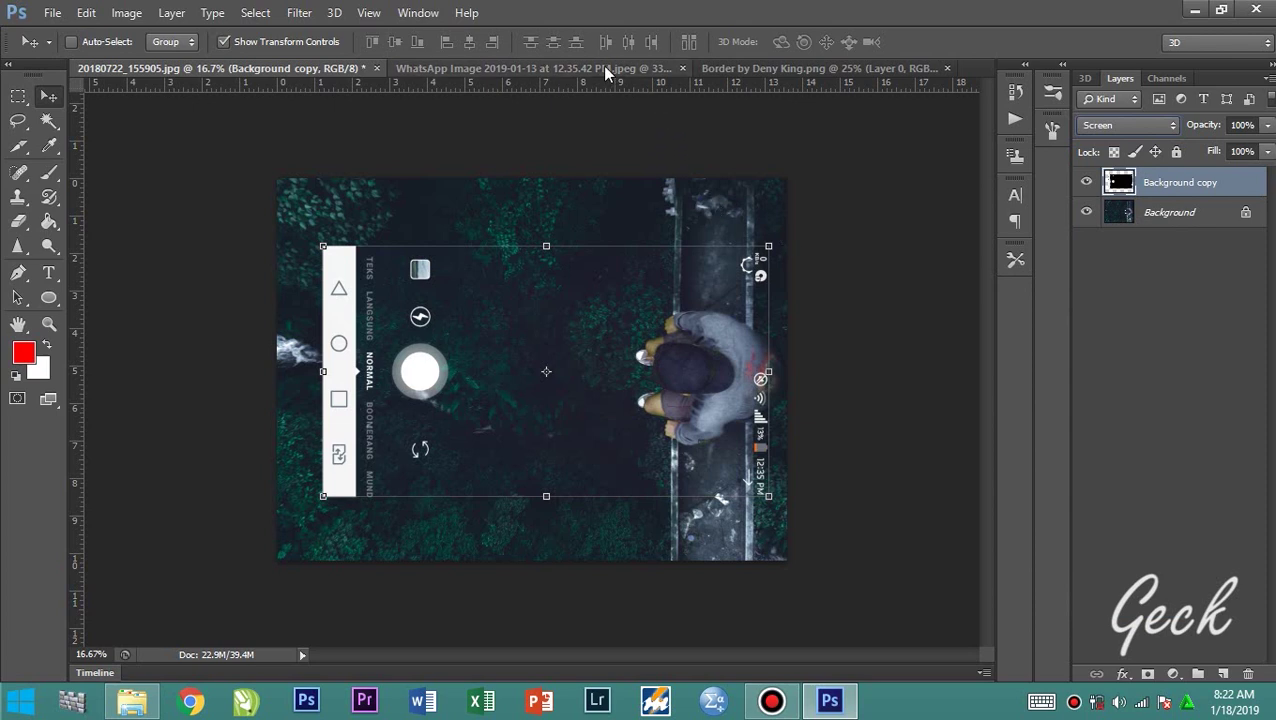
Try erasing the white navigation bar of the phone screenshot with the soft 400 px Eraser, undoing each stroke.
click(820, 63)
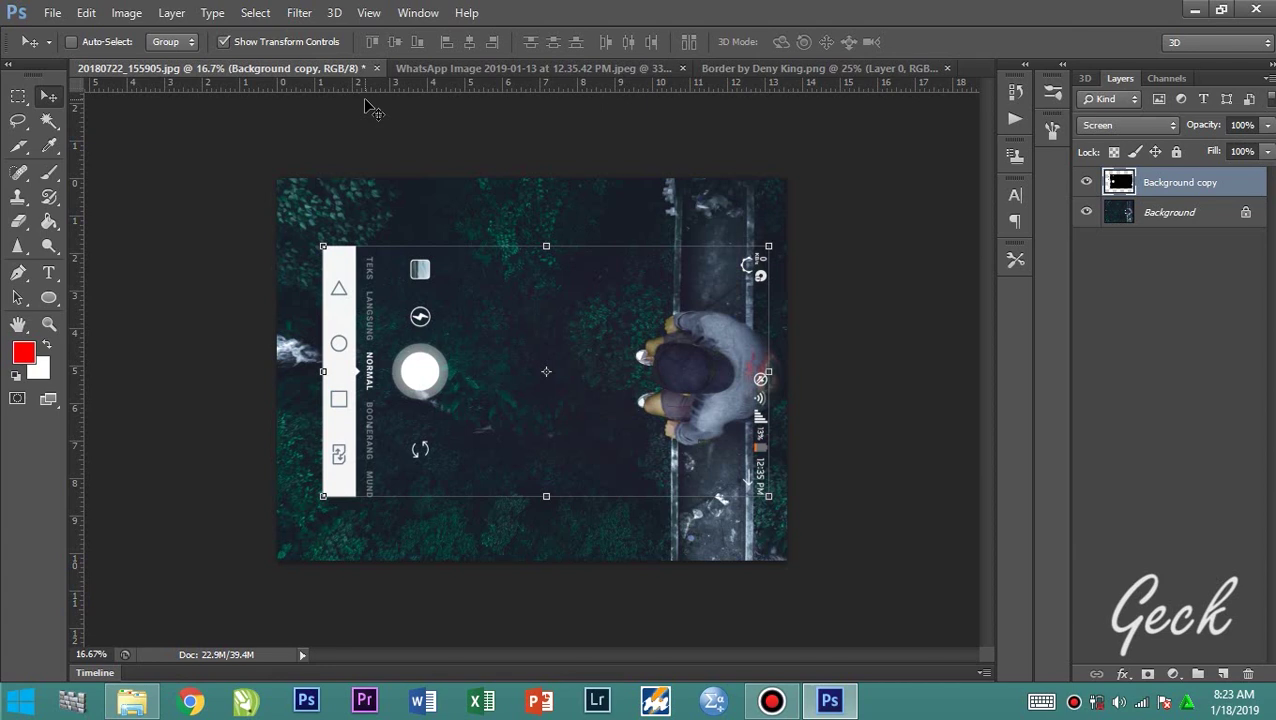
key(Return)
key(e)
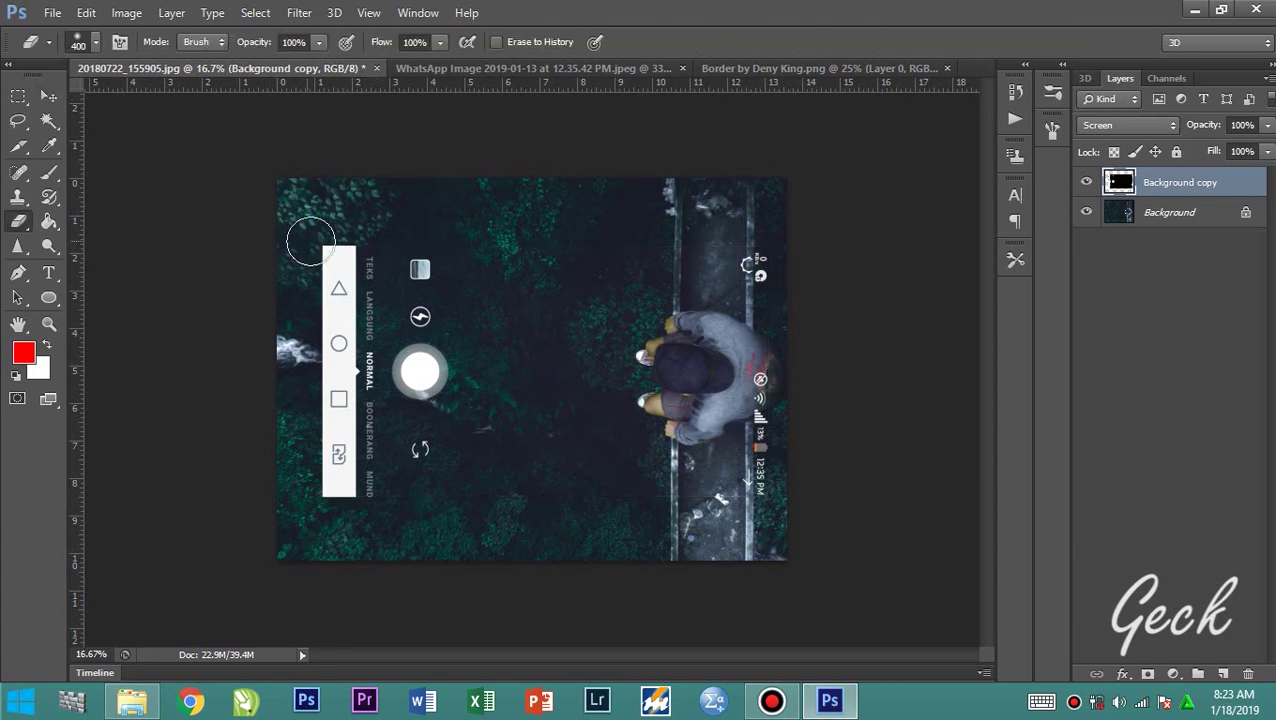
mouse_move(315, 242)
mouse_down()
mouse_move(313, 262)
mouse_move(322, 236)
mouse_move(330, 265)
mouse_move(320, 305)
mouse_move(319, 276)
mouse_move(319, 484)
mouse_move(330, 487)
mouse_move(331, 438)
mouse_move(333, 487)
mouse_move(315, 372)
mouse_up()
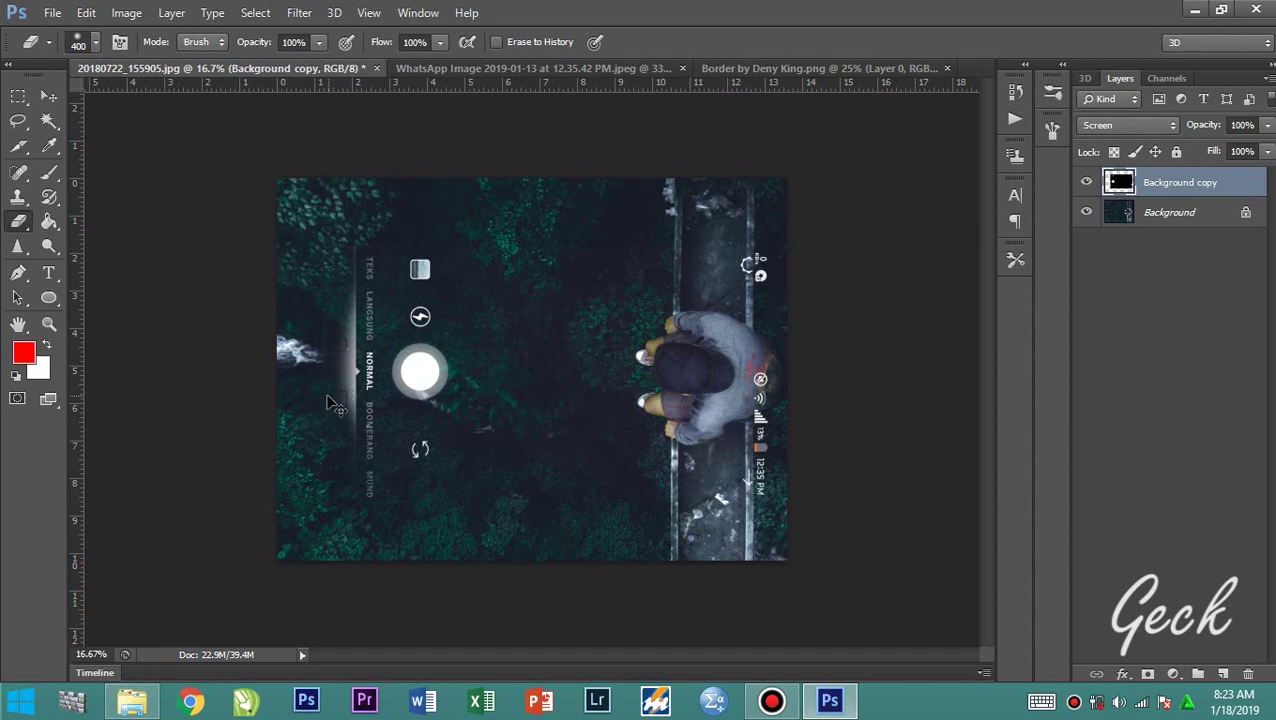
key(ctrl+z)
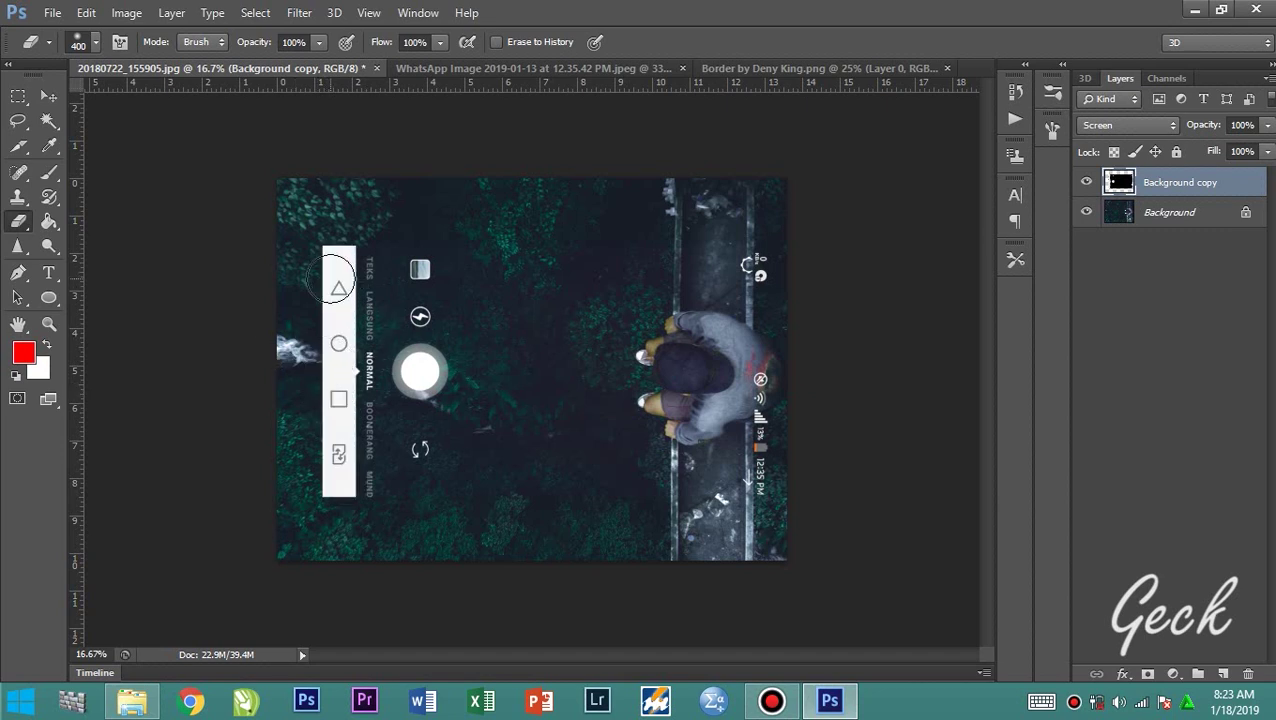
key(ctrl+plus)
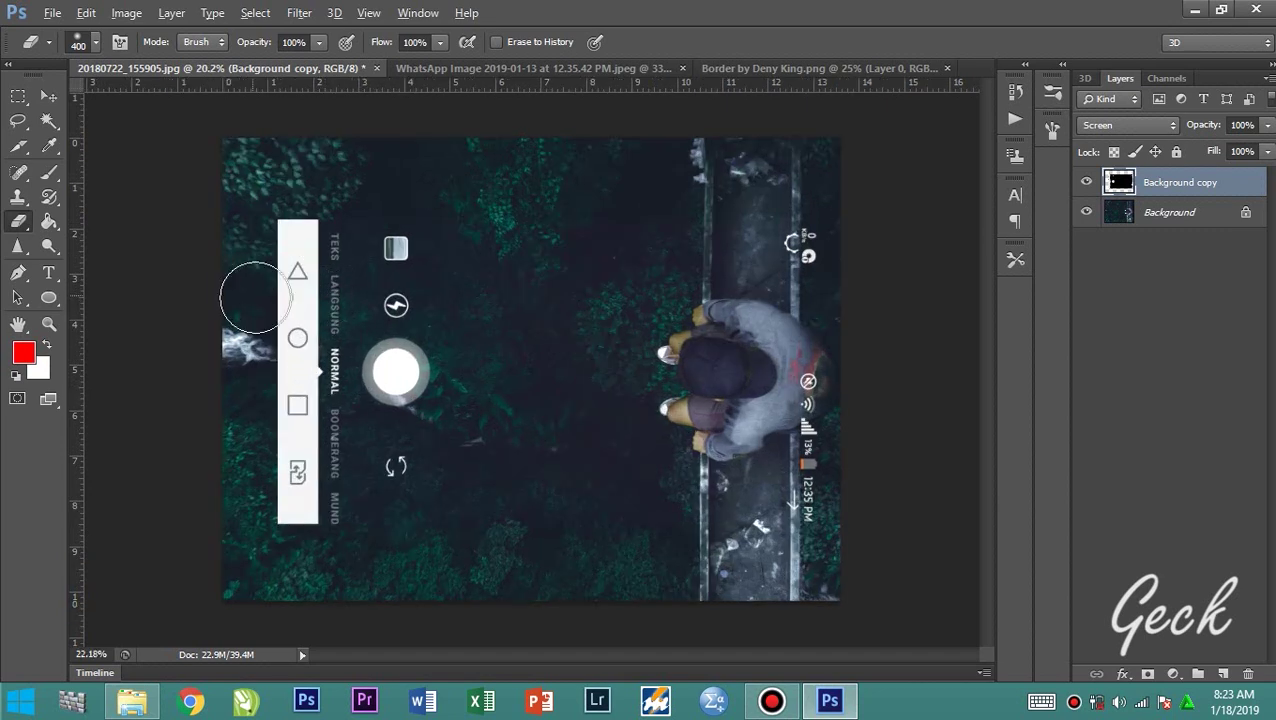
scroll(255, 297, up, 1)
mouse_move(248, 205)
mouse_down()
mouse_move(281, 243)
mouse_move(266, 182)
mouse_up()
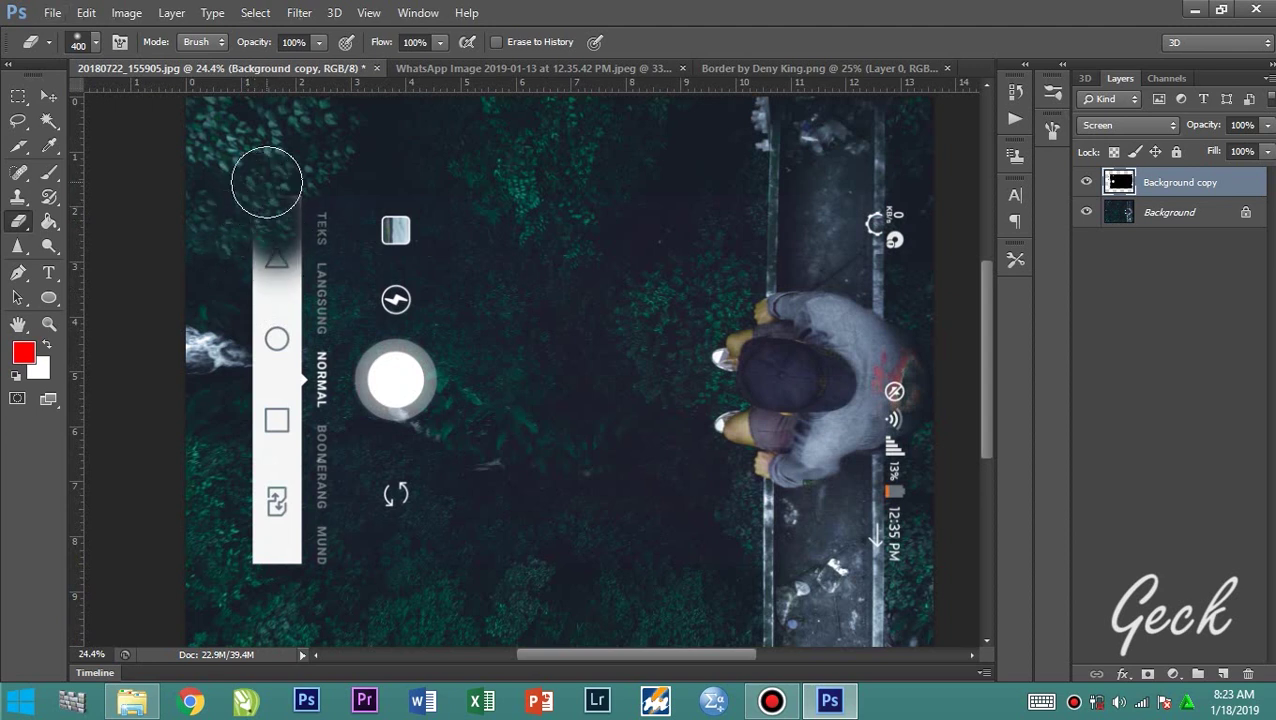
key(ctrl+z)
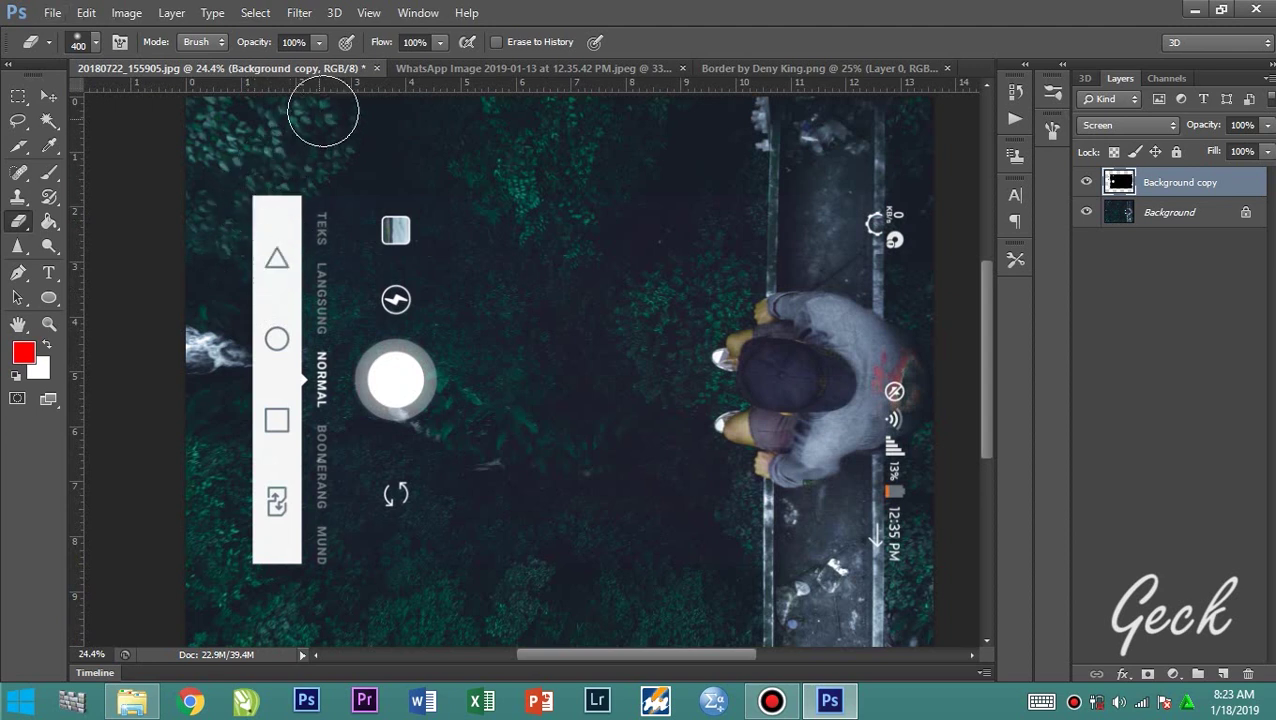
Harden the Eraser brush and erase the white navigation bar from the phone screenshot layer.
click(94, 43)
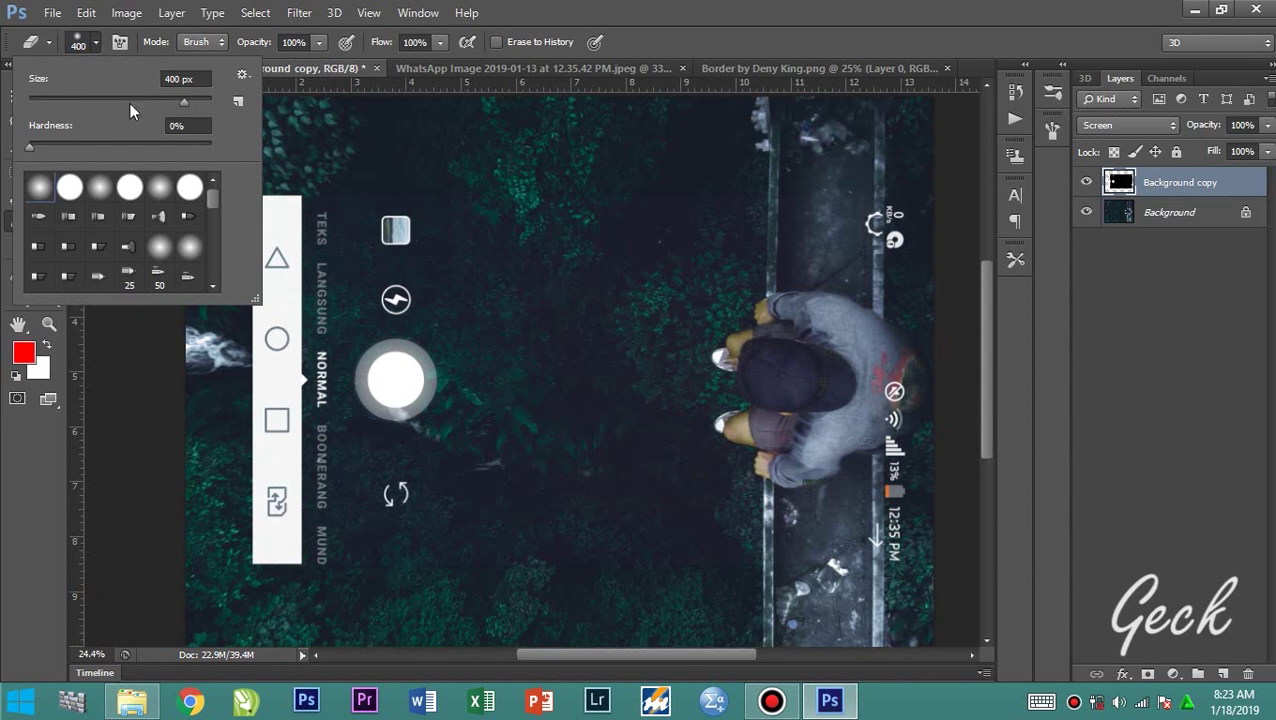
mouse_move(42, 143)
mouse_down()
mouse_move(262, 180)
mouse_move(223, 475)
mouse_move(223, 539)
mouse_move(236, 548)
mouse_move(261, 547)
mouse_move(262, 499)
mouse_move(264, 519)
mouse_move(253, 201)
mouse_up()
click(260, 165)
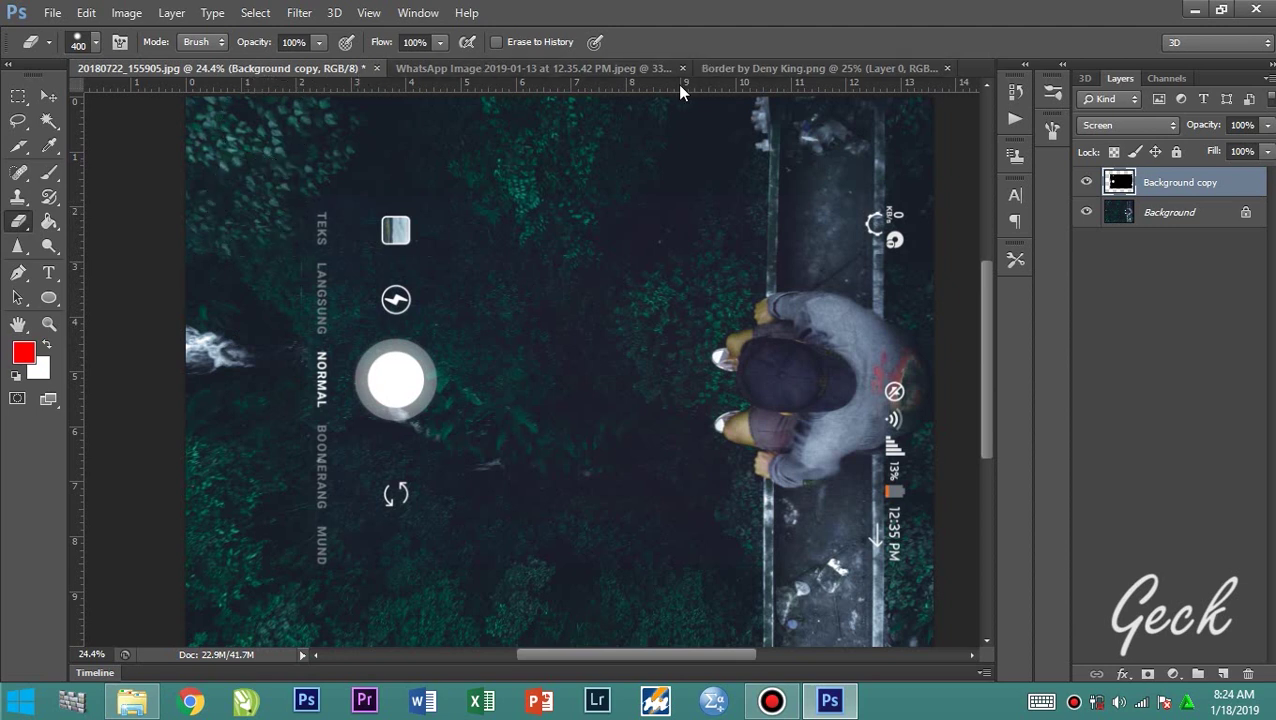
Copy the rounded white border from the open border PNG into the forest photo as a new layer.
key(v)
click(745, 70)
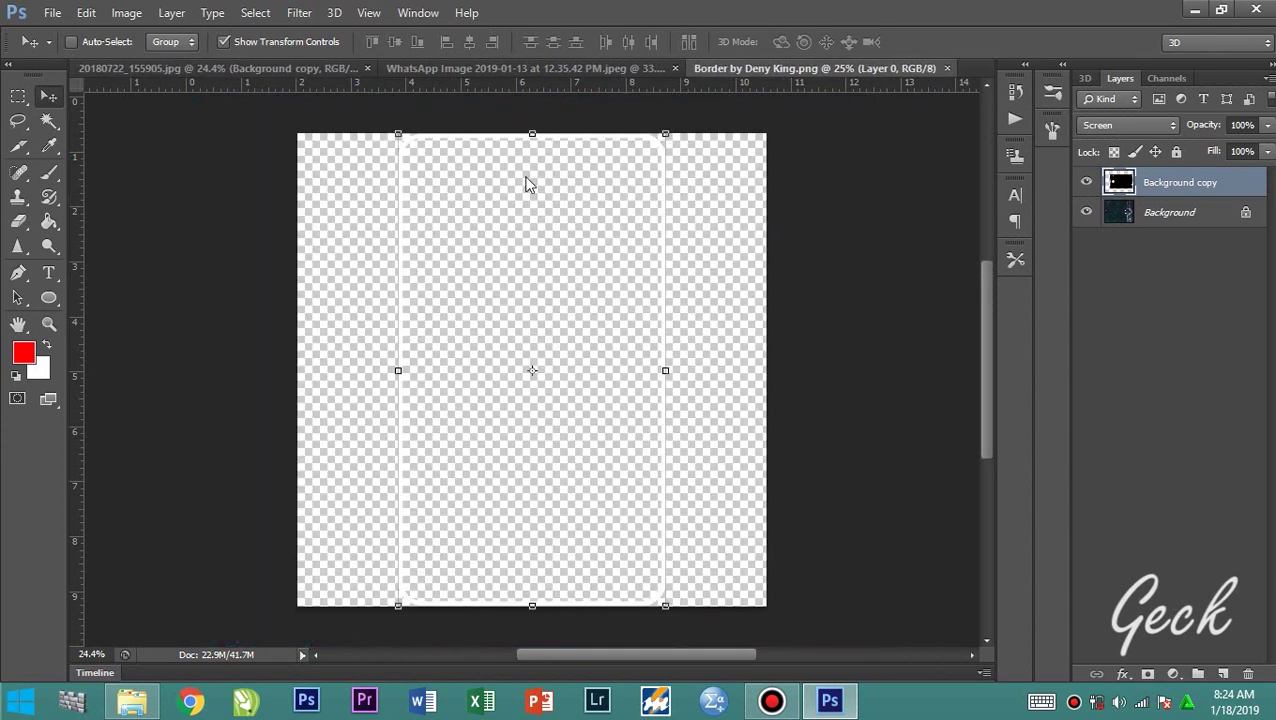
drag(507, 228, 316, 293)
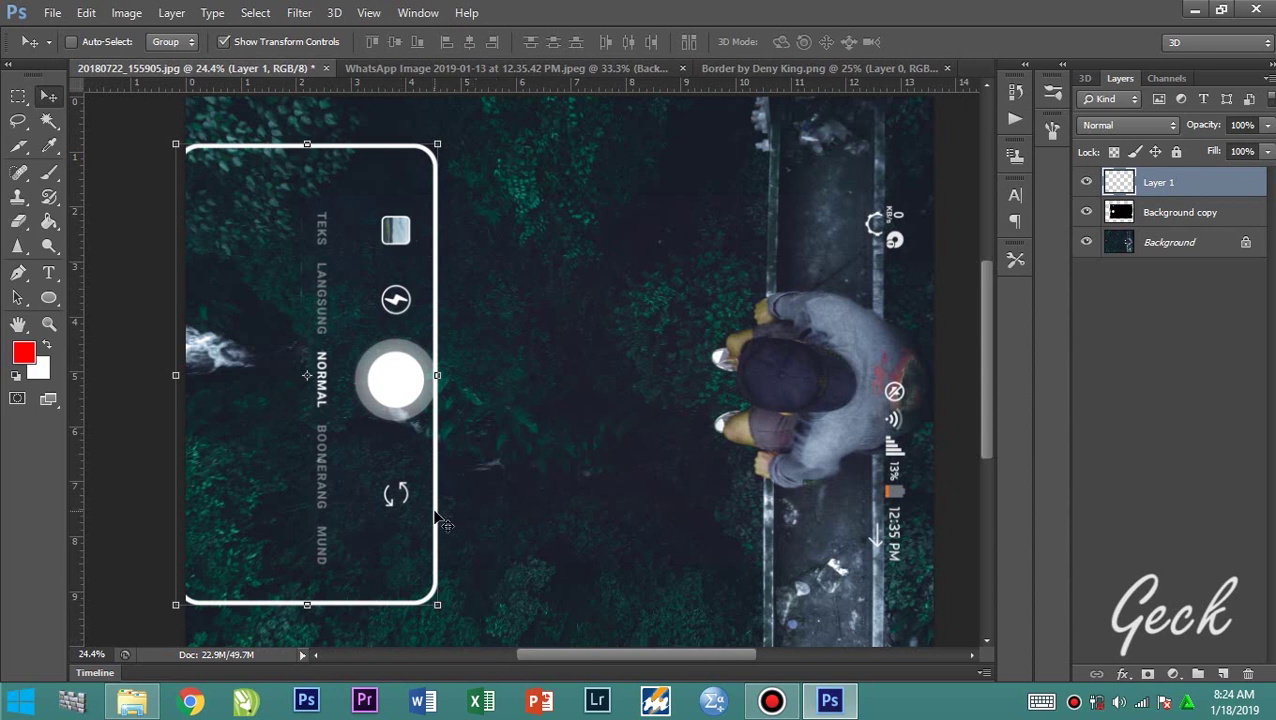
Rotate the white border to -90°, enlarge it to about 141.9%, and place it around the phone interface.
scroll(444, 517, down, 2)
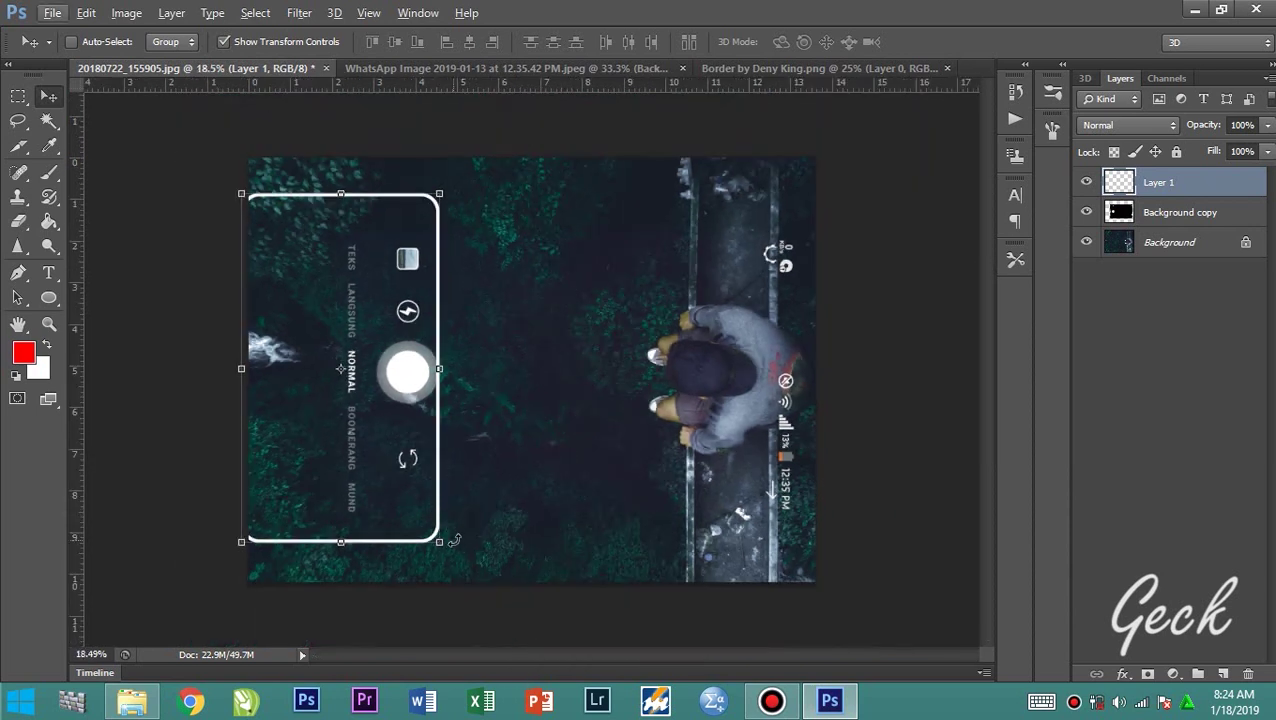
drag(517, 431, 526, 252)
drag(299, 350, 443, 318)
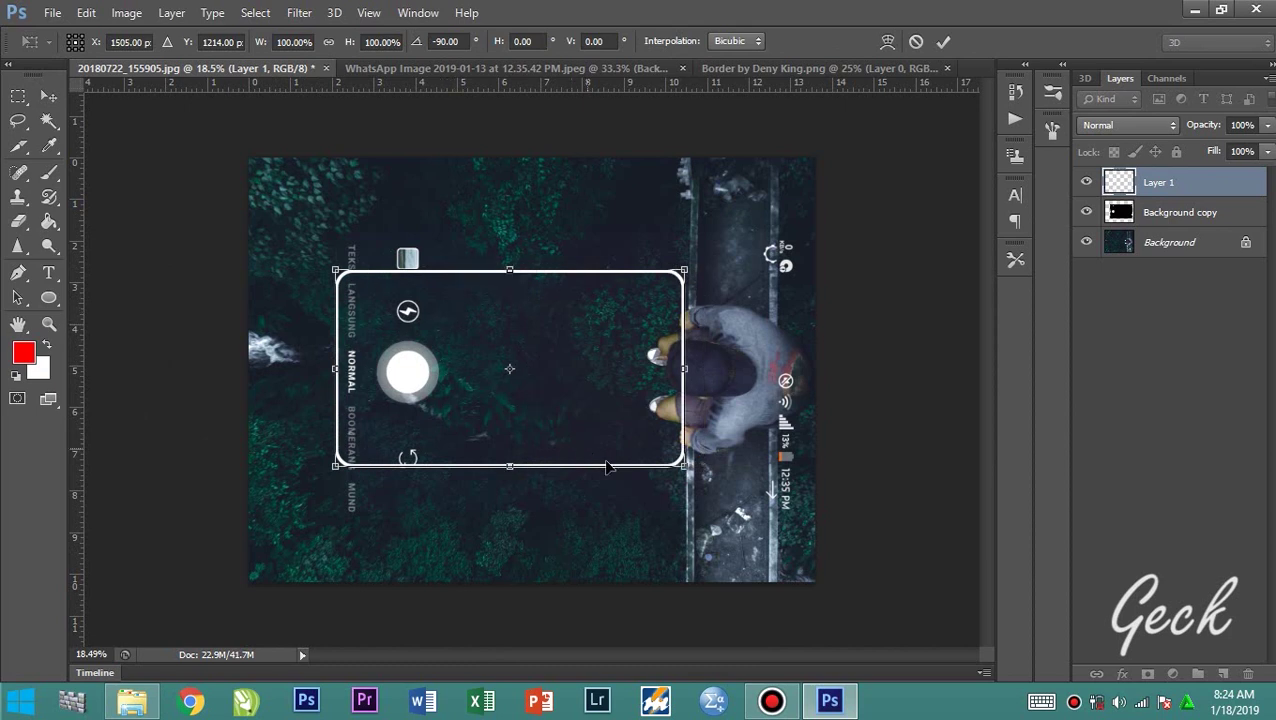
drag(685, 466, 787, 540)
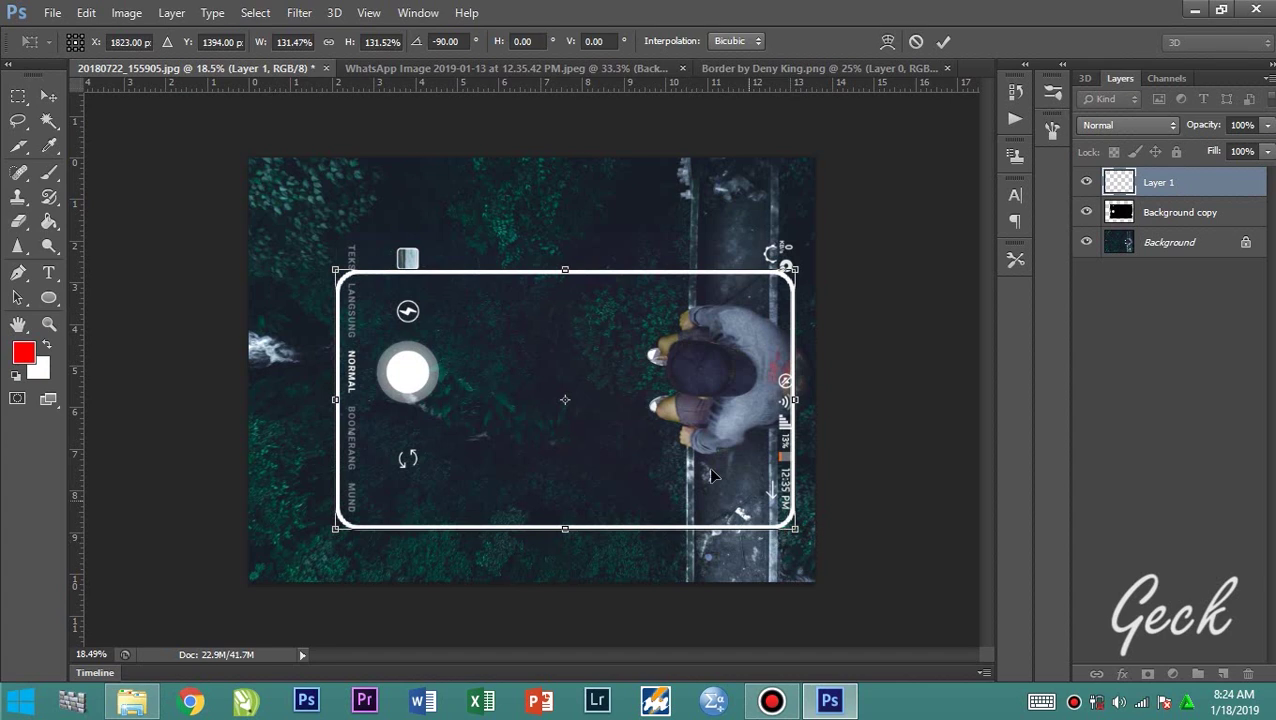
drag(335, 268, 312, 233)
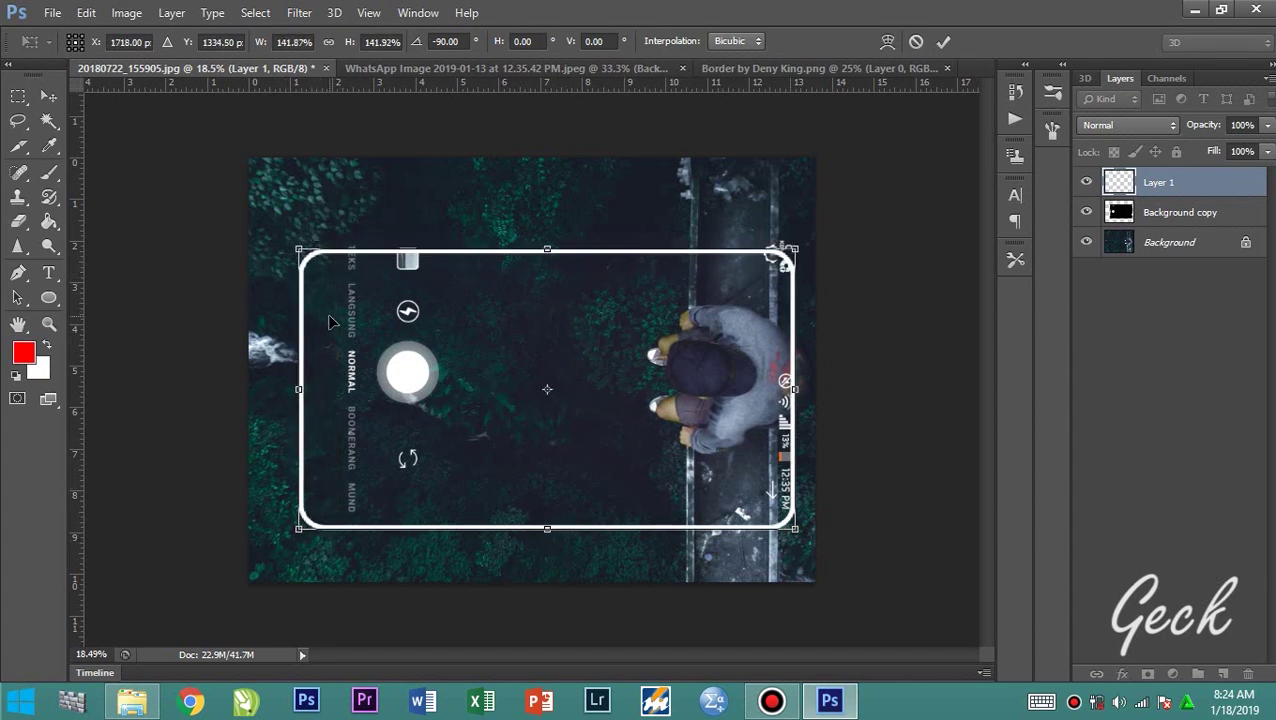
mouse_move(340, 322)
mouse_down()
mouse_move(349, 313)
mouse_move(338, 314)
mouse_up()
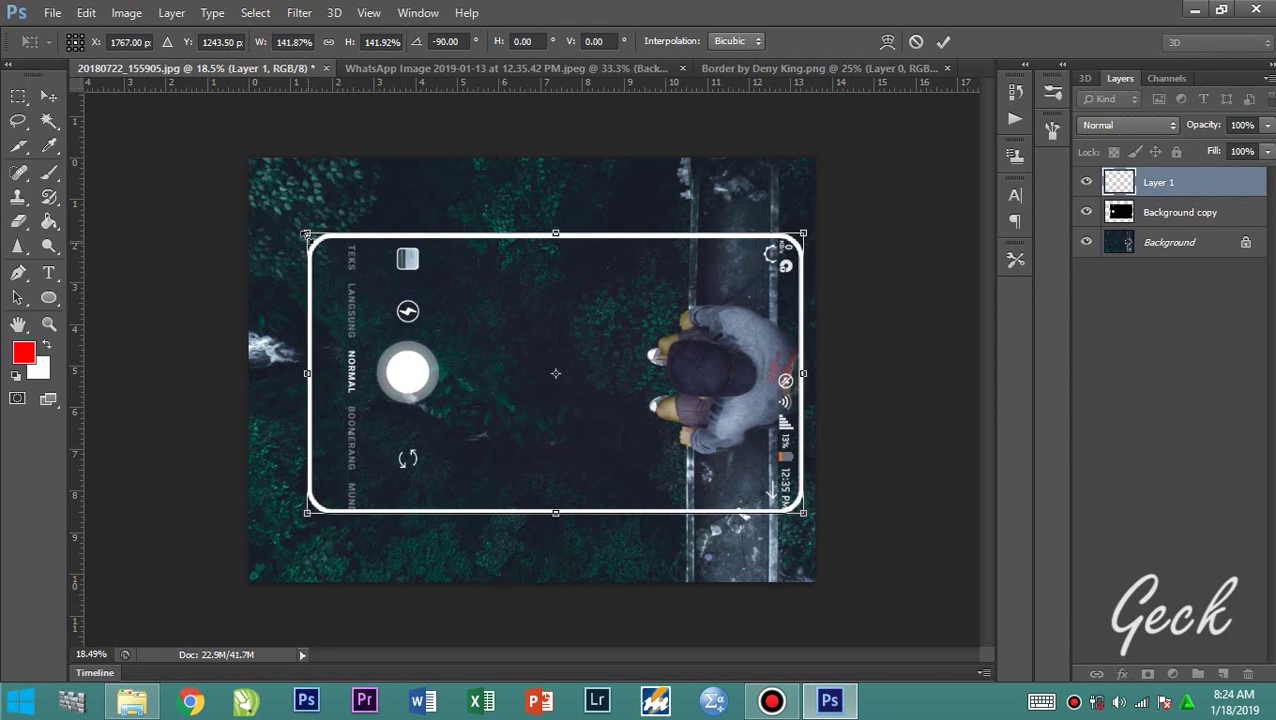
Scale the border down to about 135.6% and nudge it upward and leftward to X 1815, Y 1236.5.
drag(307, 234, 328, 242)
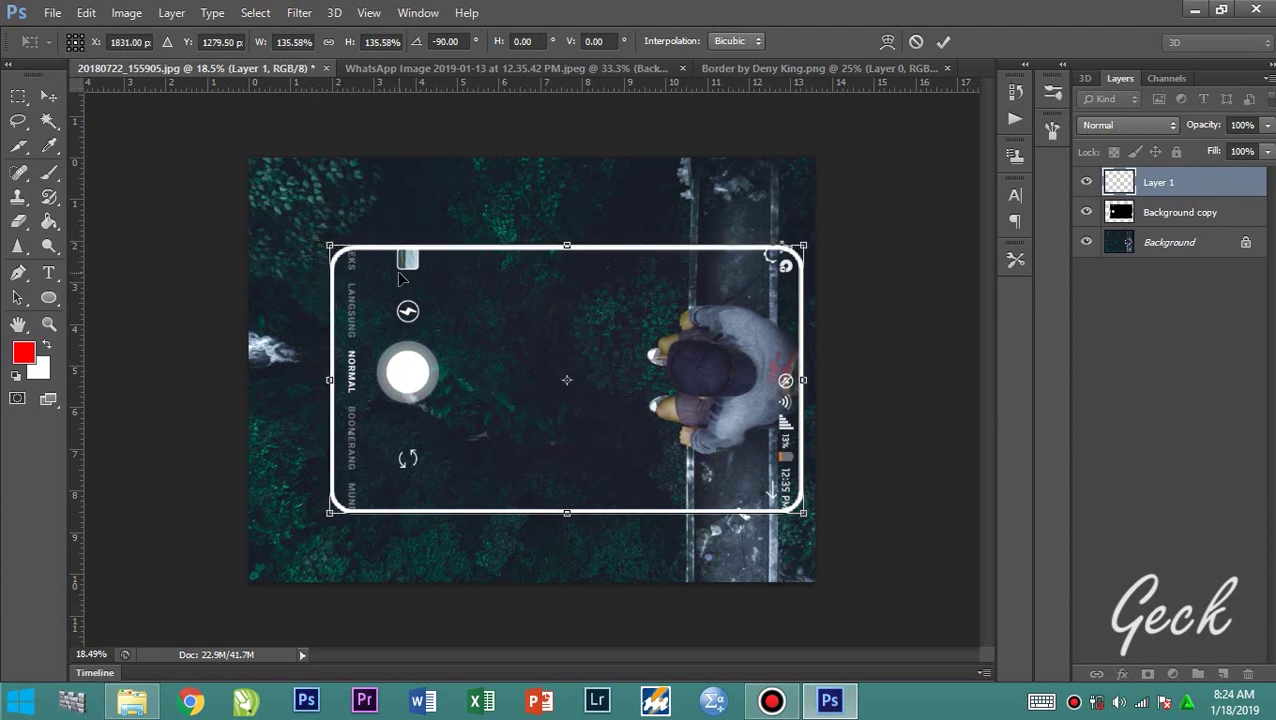
key(Up)
key(Up)
key(Up)
key(Up)
key(Up)
key(Up)
key(Up)
key(Up)
key(Up)
key(Up)
key(Up)
key(Up)
key(Up)
key(Up)
key(Up)
key(Up)
key(Up)
key(Up)
key(Up)
key(Up)
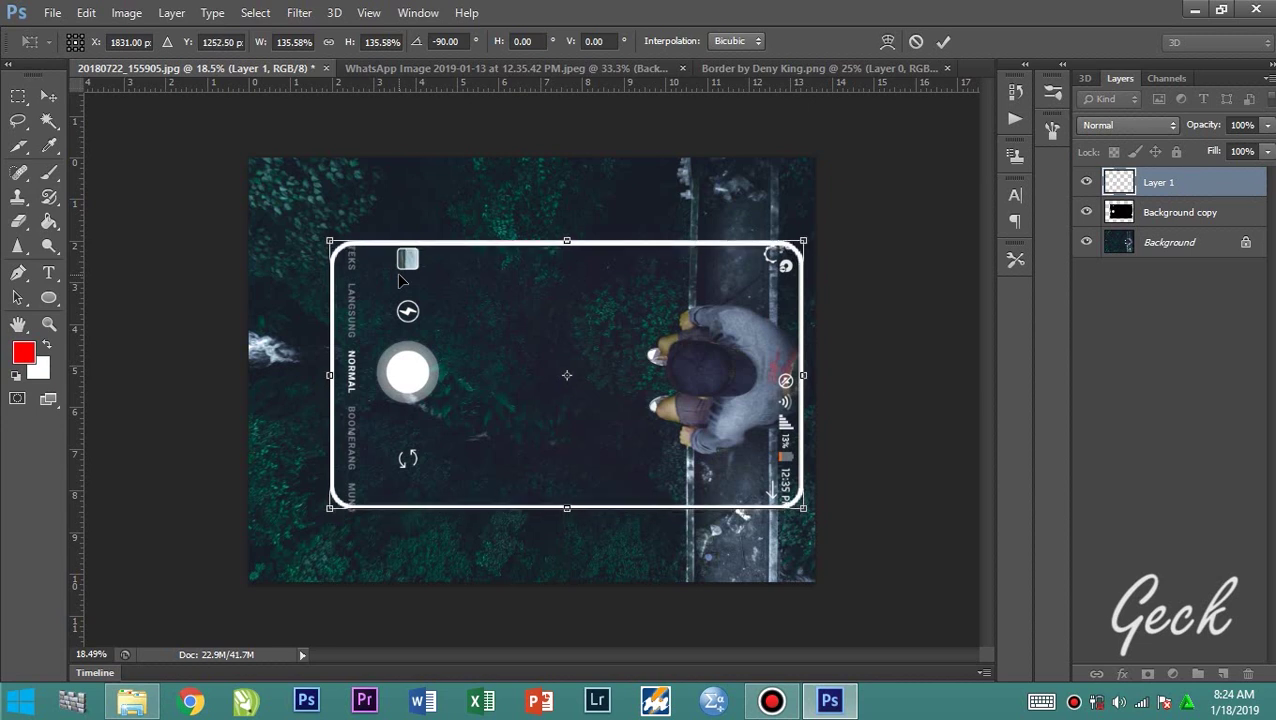
key(Up)
key(Up)
key(Up)
key(Up)
key(Up)
key(Up)
key(Up)
key(Up)
key(Up)
key(Up)
key(Up)
key(Left)
key(Left)
key(Left)
key(Left)
key(Left)
key(Left)
key(Left)
key(Left)
key(Left)
key(Left)
key(Left)
key(Left)
key(Left)
key(Left)
key(Left)
key(Left)
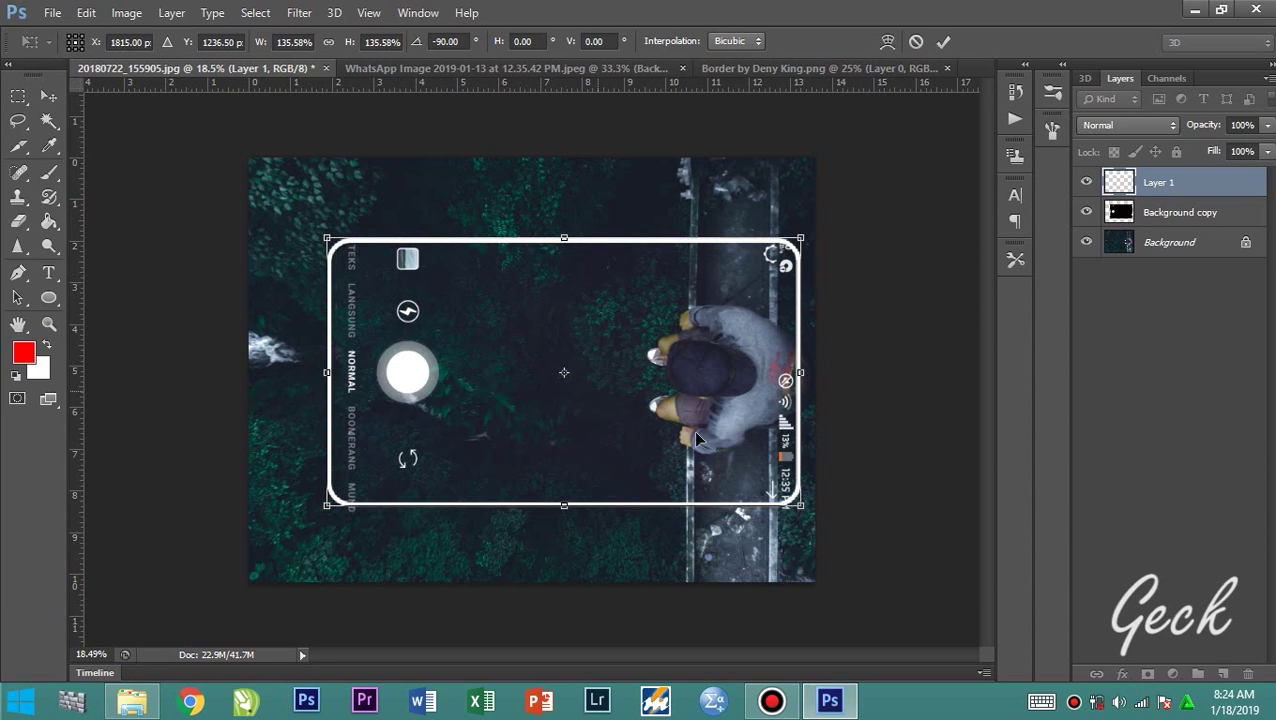
Enlarge the border to about 140.4% width and 138.5% height so it surrounds the phone interface elements.
drag(799, 506, 810, 512)
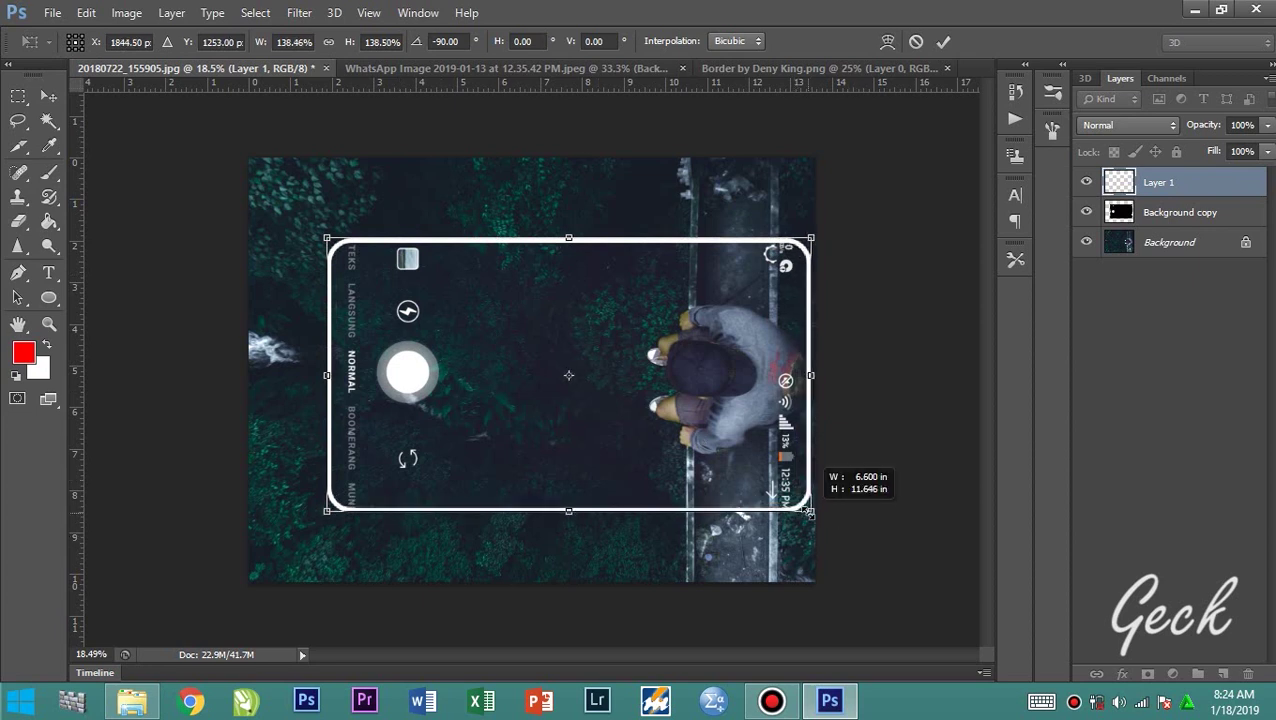
drag(811, 378, 805, 378)
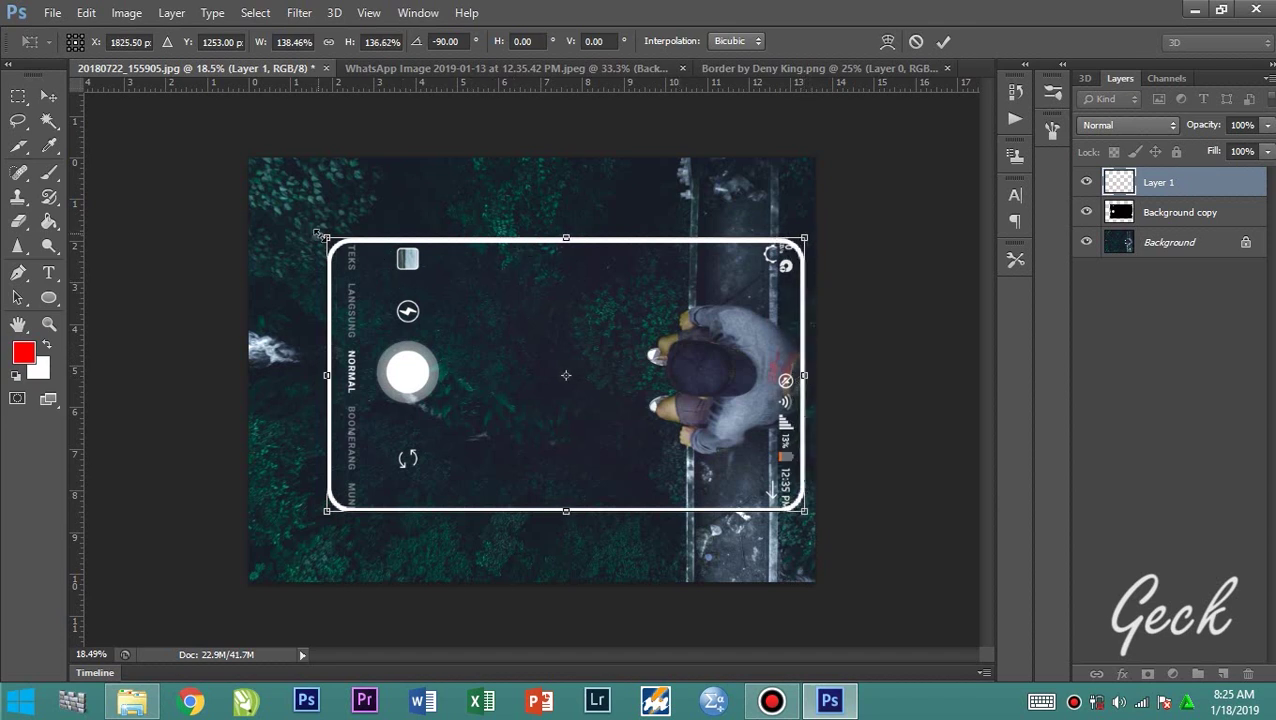
drag(316, 232, 315, 233)
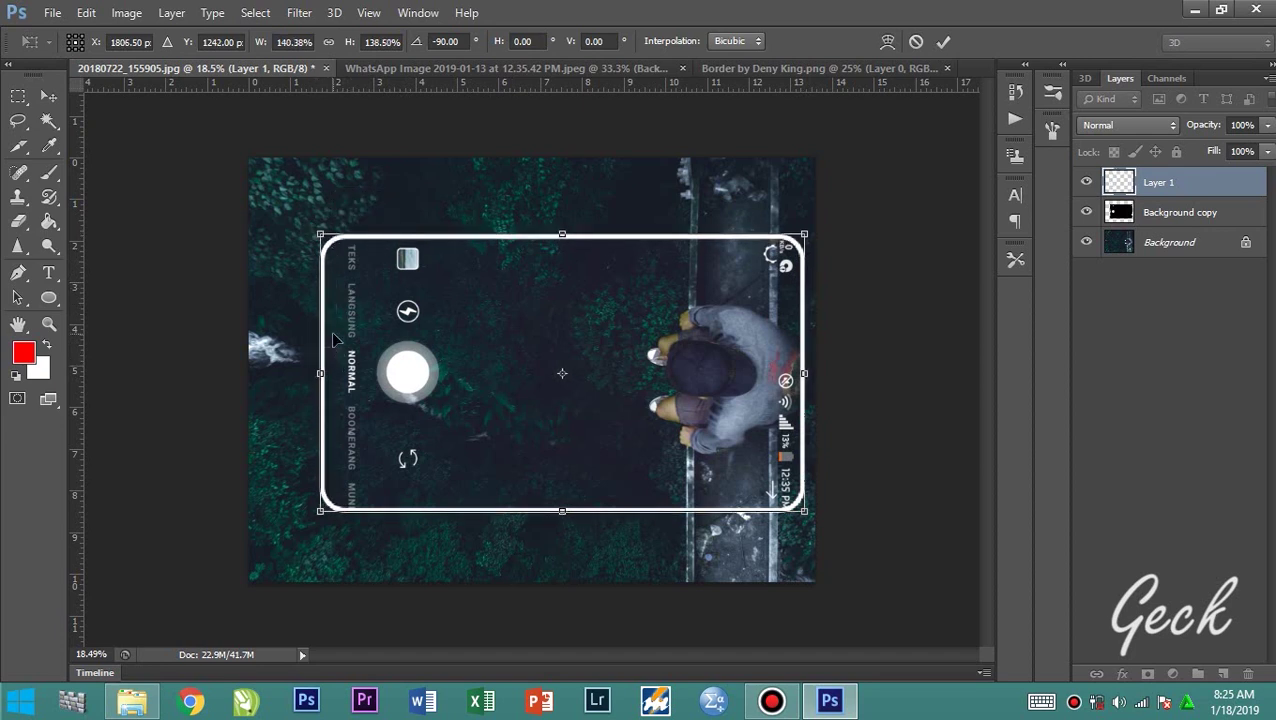
Nudge the border vertically to Y 1247, reduce its height scale to about 136.4%, and apply the transform.
key(Down)
key(Down)
key(Down)
key(Down)
key(Down)
key(Down)
key(Down)
key(Down)
key(Down)
key(Down)
key(Down)
key(Down)
key(Down)
key(Down)
key(Down)
key(Down)
key(Down)
key(Down)
key(Down)
key(Down)
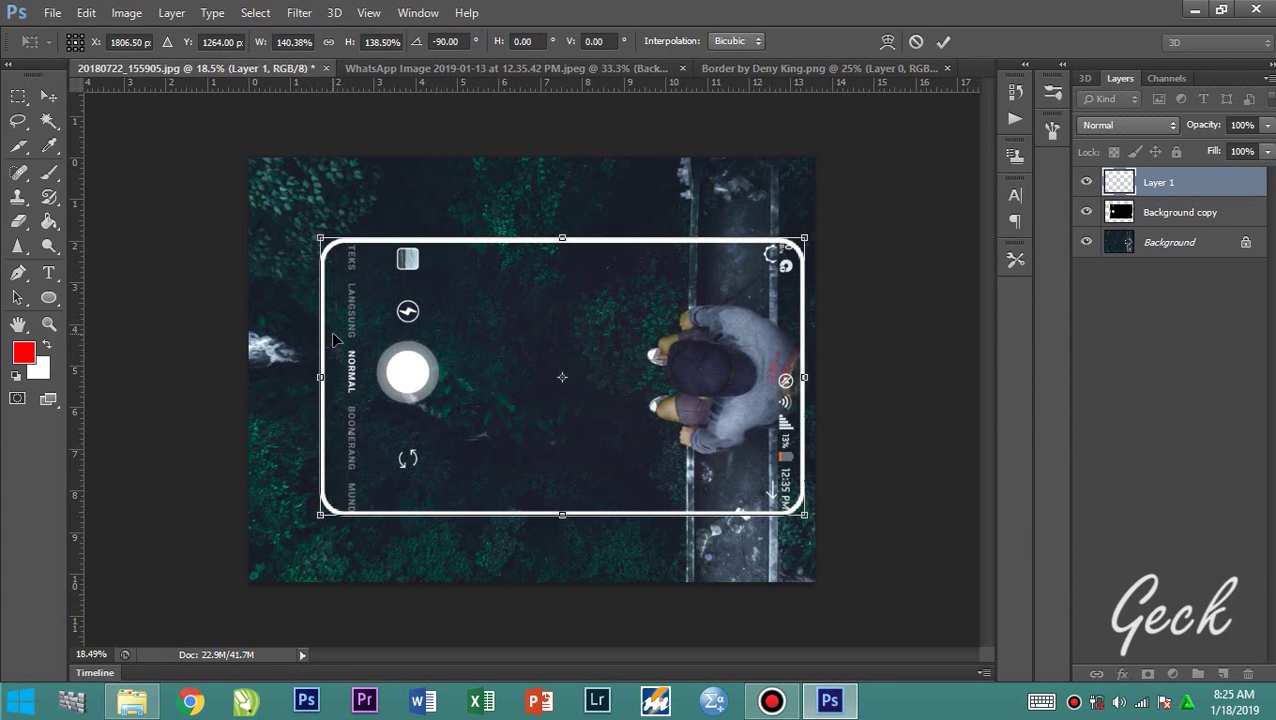
key(Down)
key(Down)
key(Down)
key(Down)
key(Down)
key(Up)
key(Up)
key(Up)
key(Up)
key(Up)
key(Up)
key(Up)
key(Up)
key(Up)
key(Up)
key(Up)
key(Up)
key(Up)
key(Up)
key(Up)
key(Up)
key(Up)
key(Up)
key(Up)
key(Up)
key(Up)
key(Up)
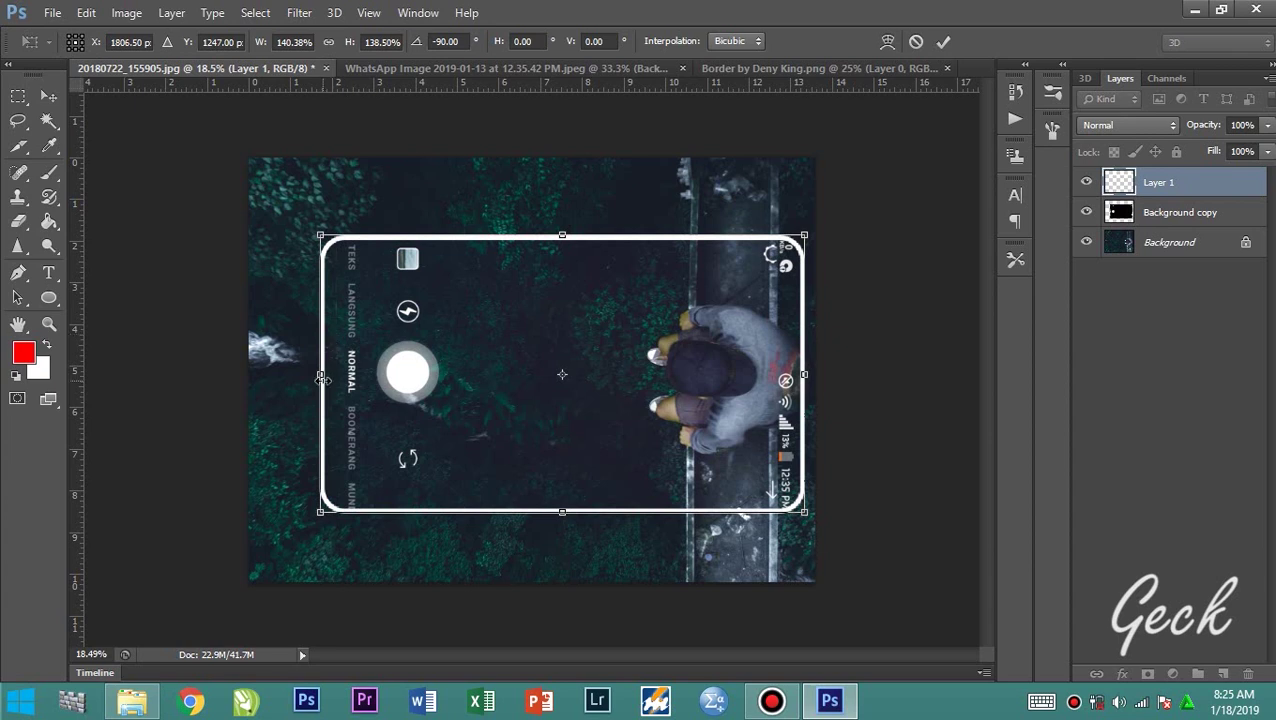
drag(317, 374, 326, 375)
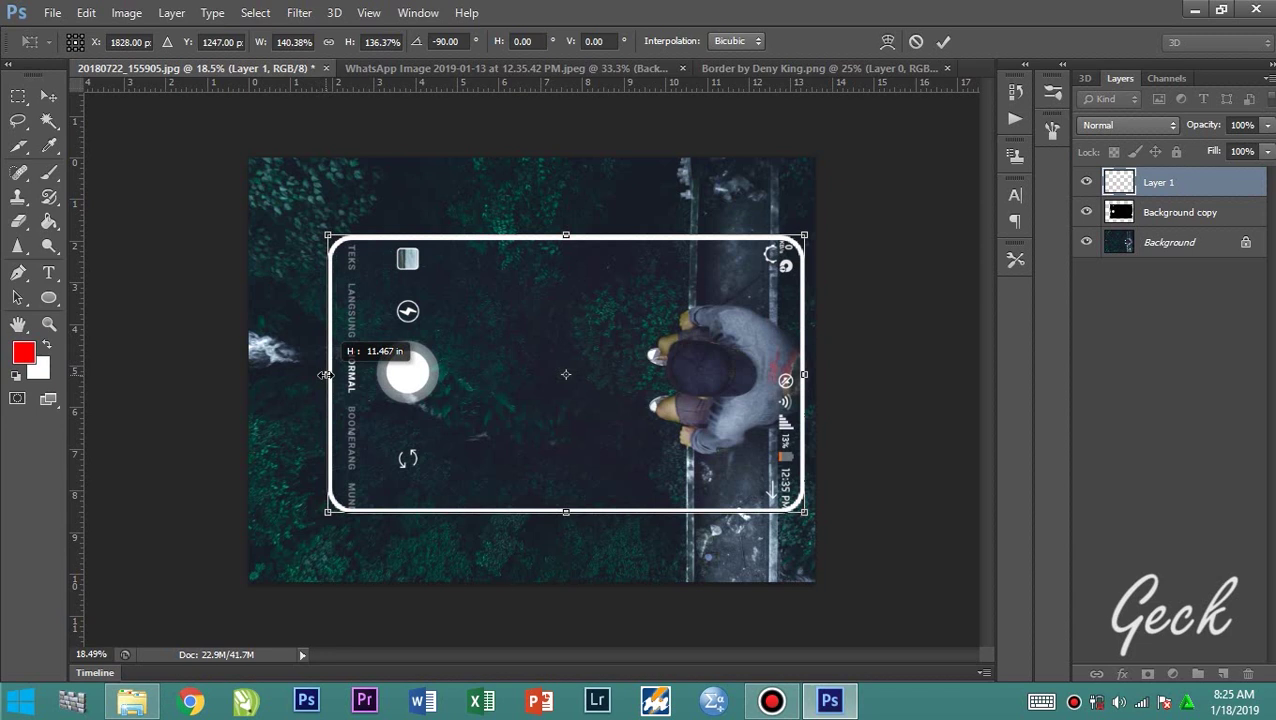
click(942, 41)
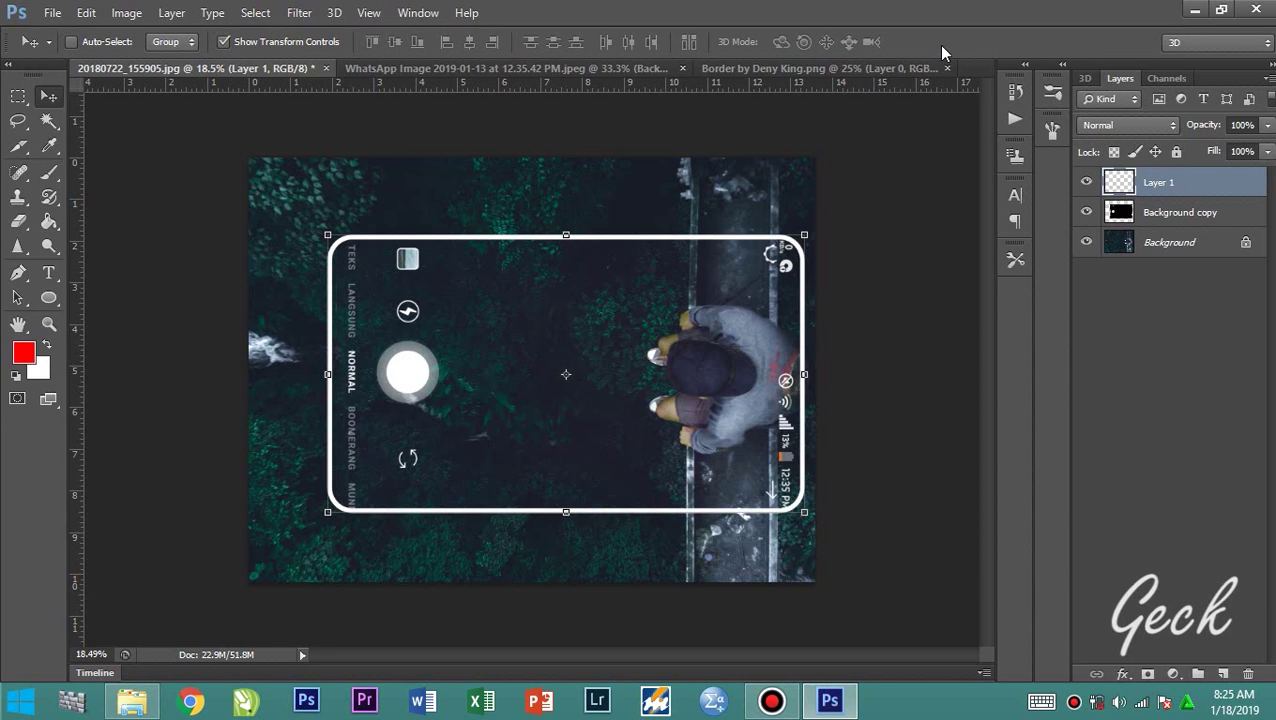
Duplicate the forest photo's Background layer.
key(w)
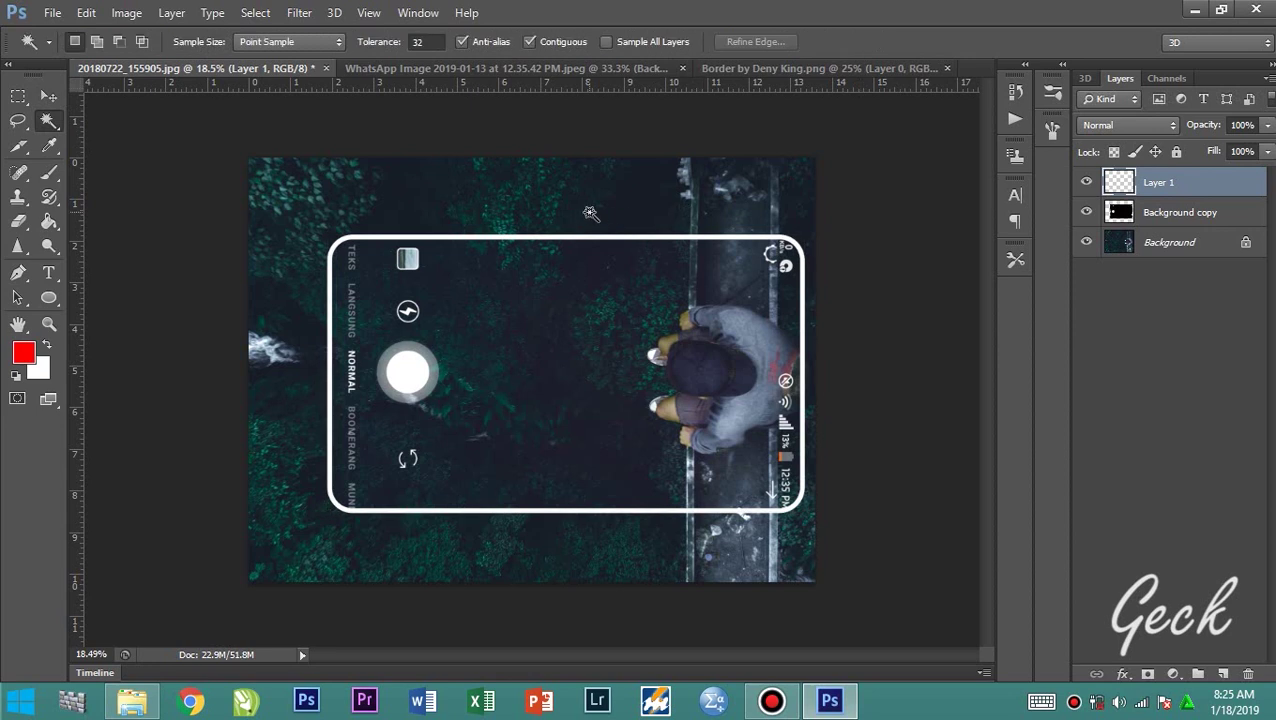
key(ctrl+a)
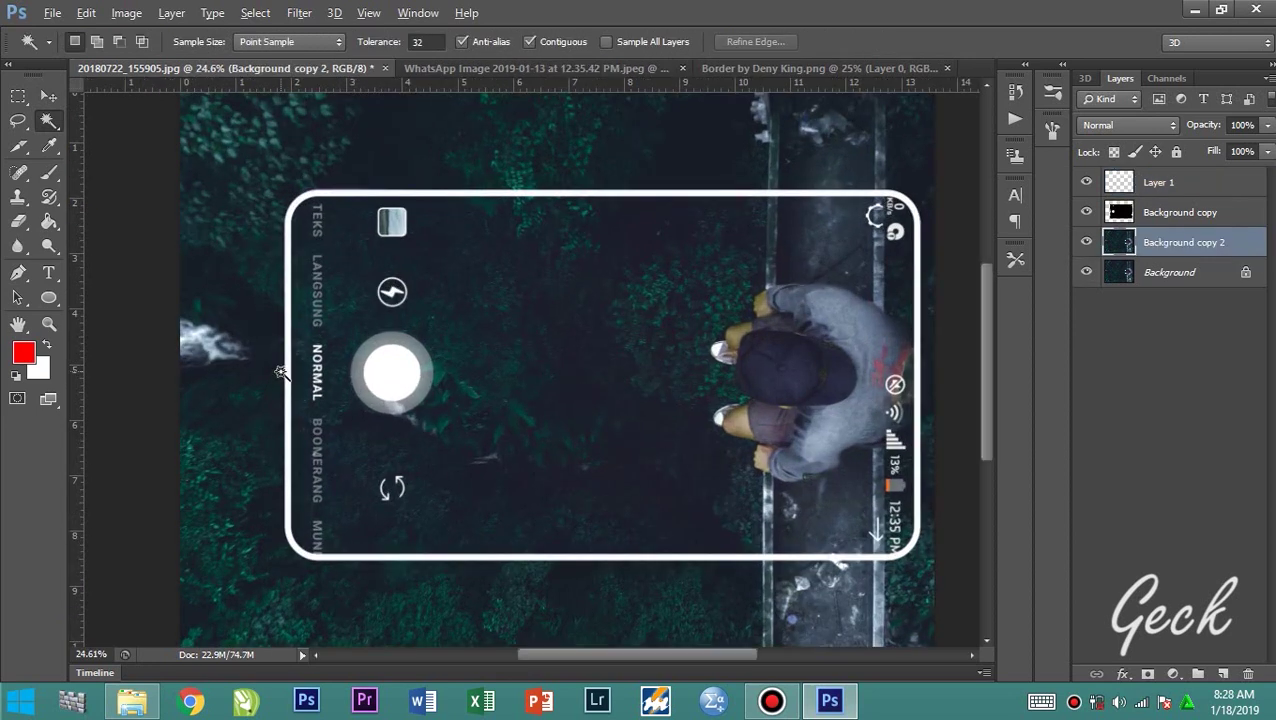
scroll(281, 372, up, 1)
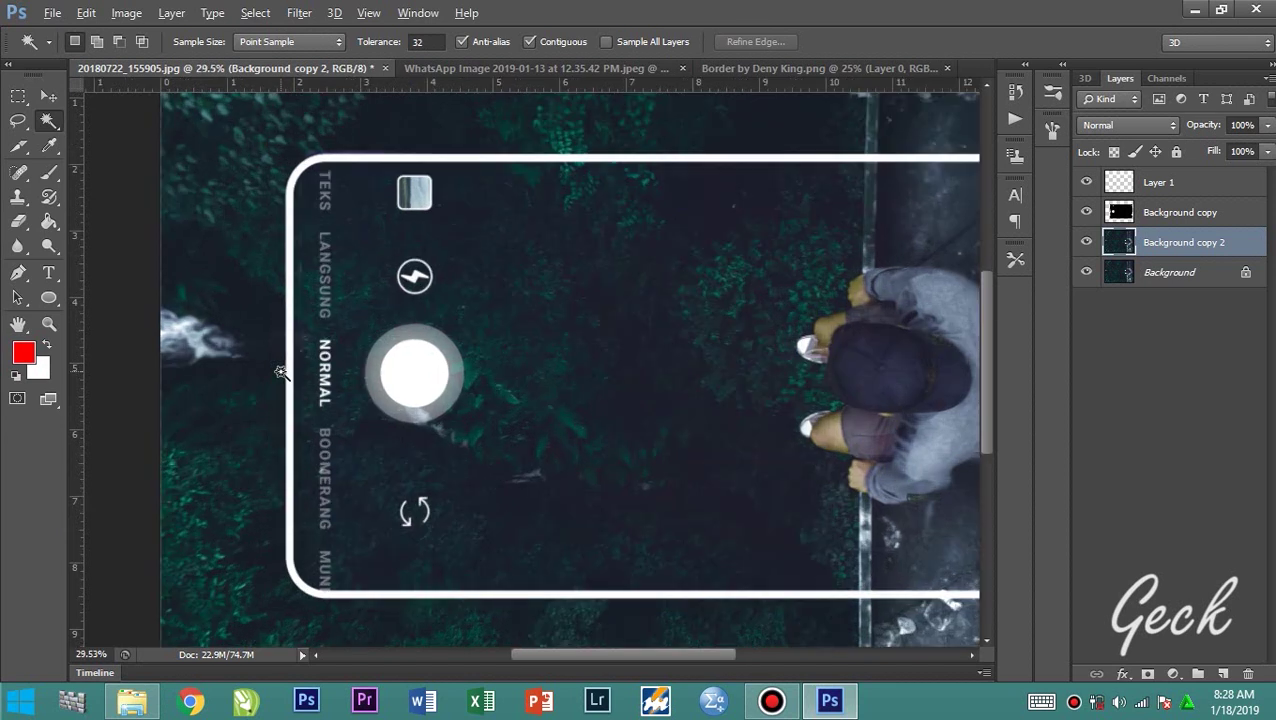
key(alt)
key(p)
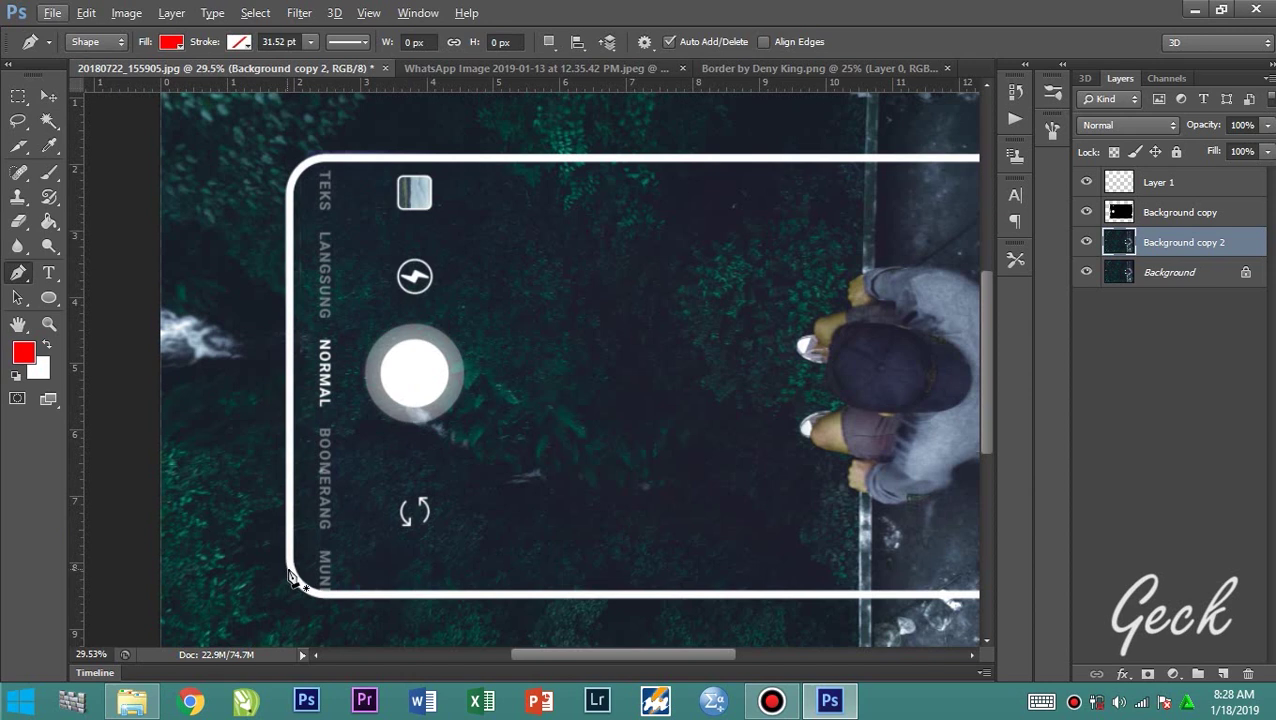
click(289, 570)
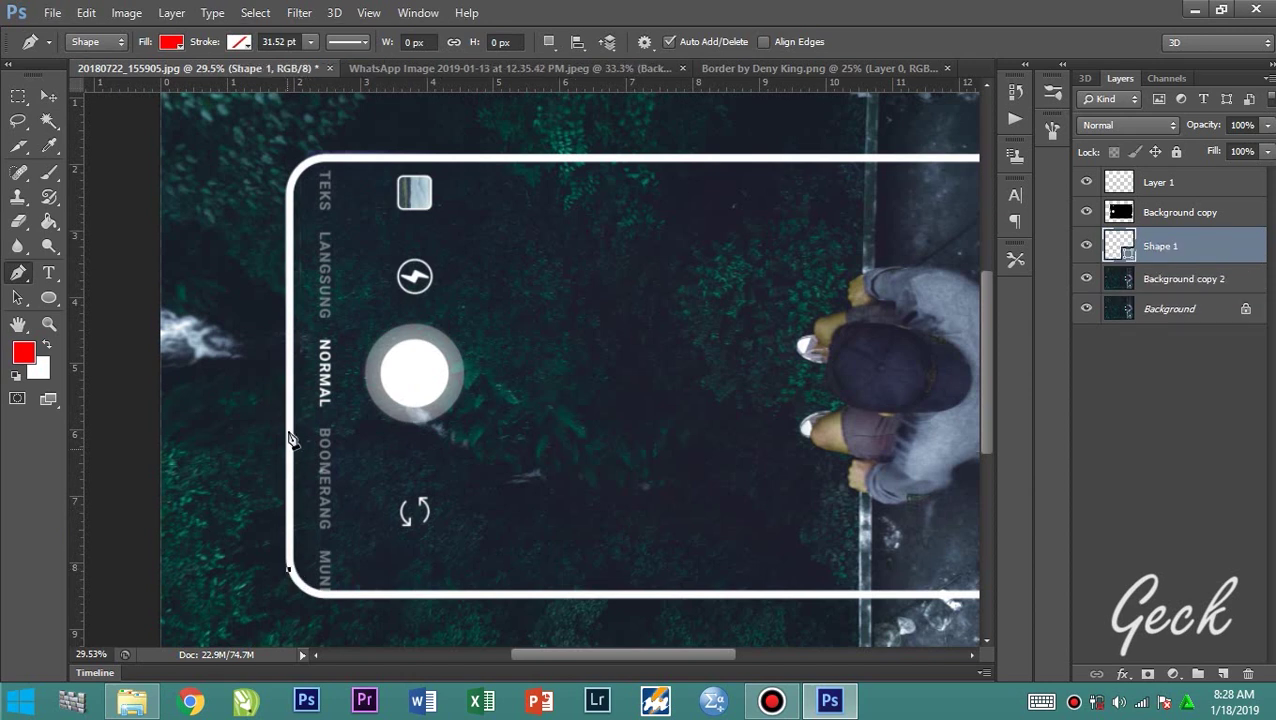
click(291, 193)
drag(312, 159, 336, 158)
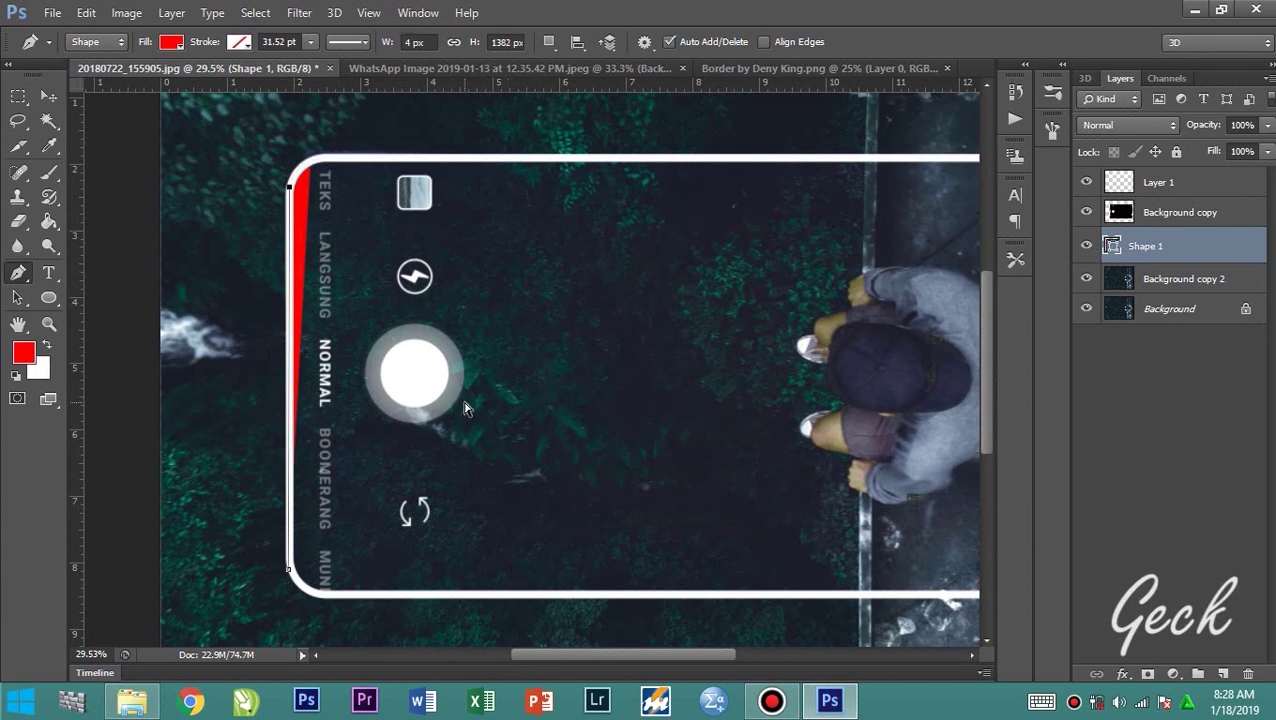
key(ctrl+z)
key(ctrl+z)
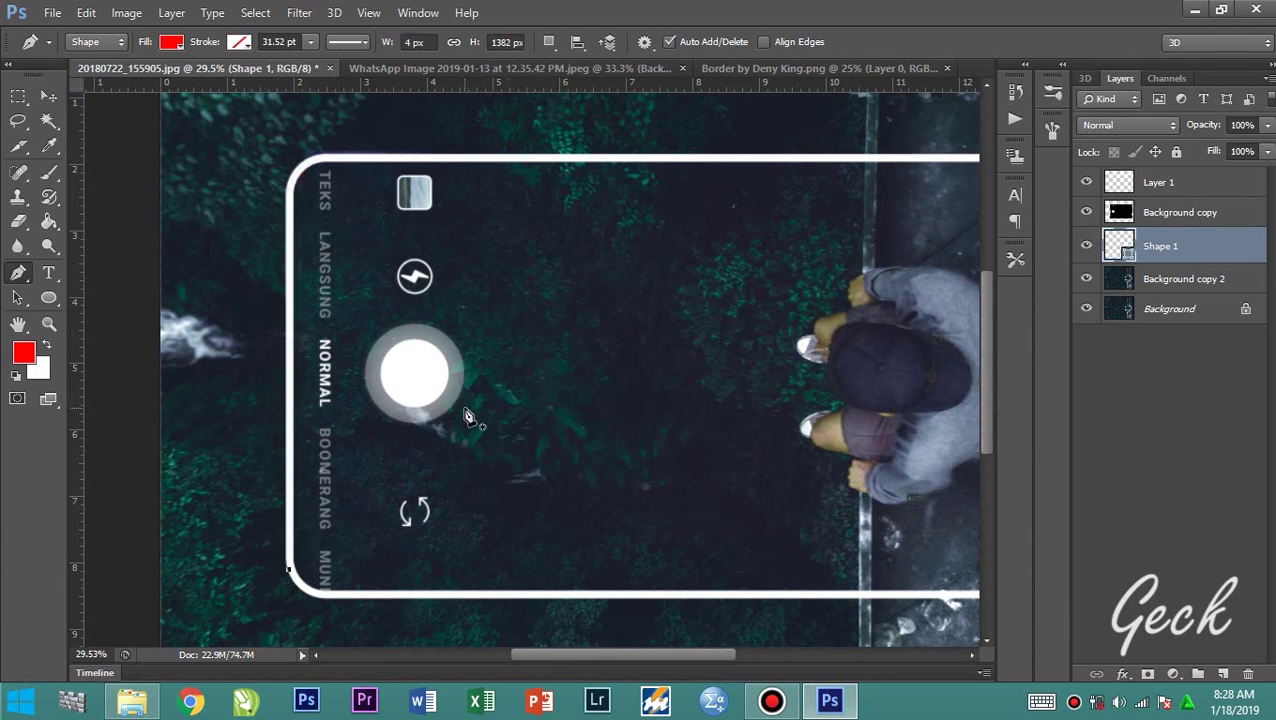
key(ctrl+z)
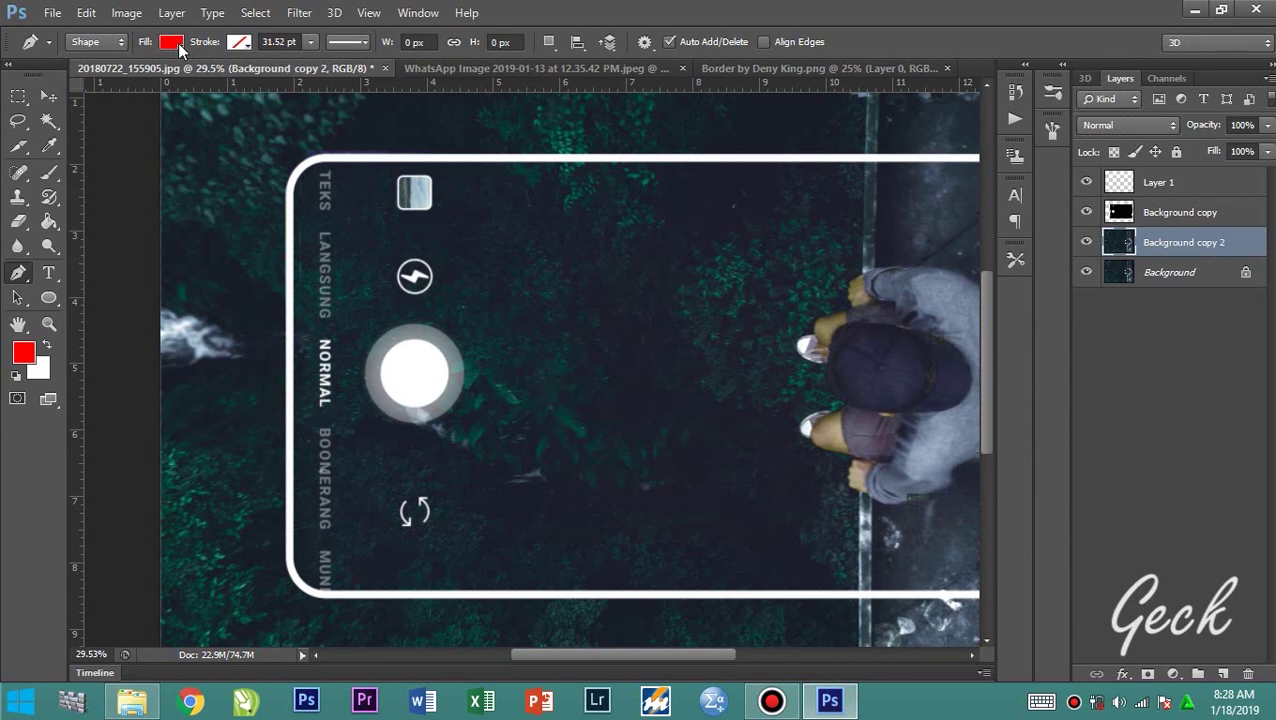
Set the Pen tool to Path mode and trace the white border's left edge up and around its upper-left corner.
click(175, 44)
click(98, 44)
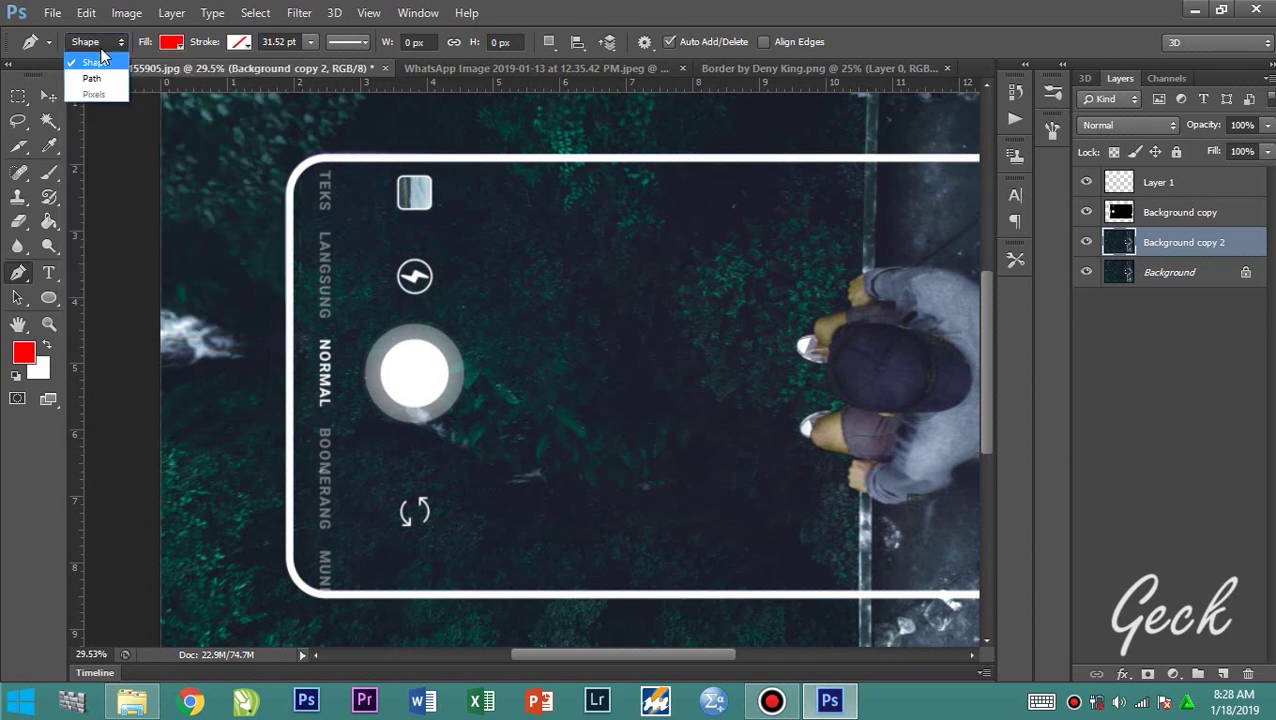
click(102, 97)
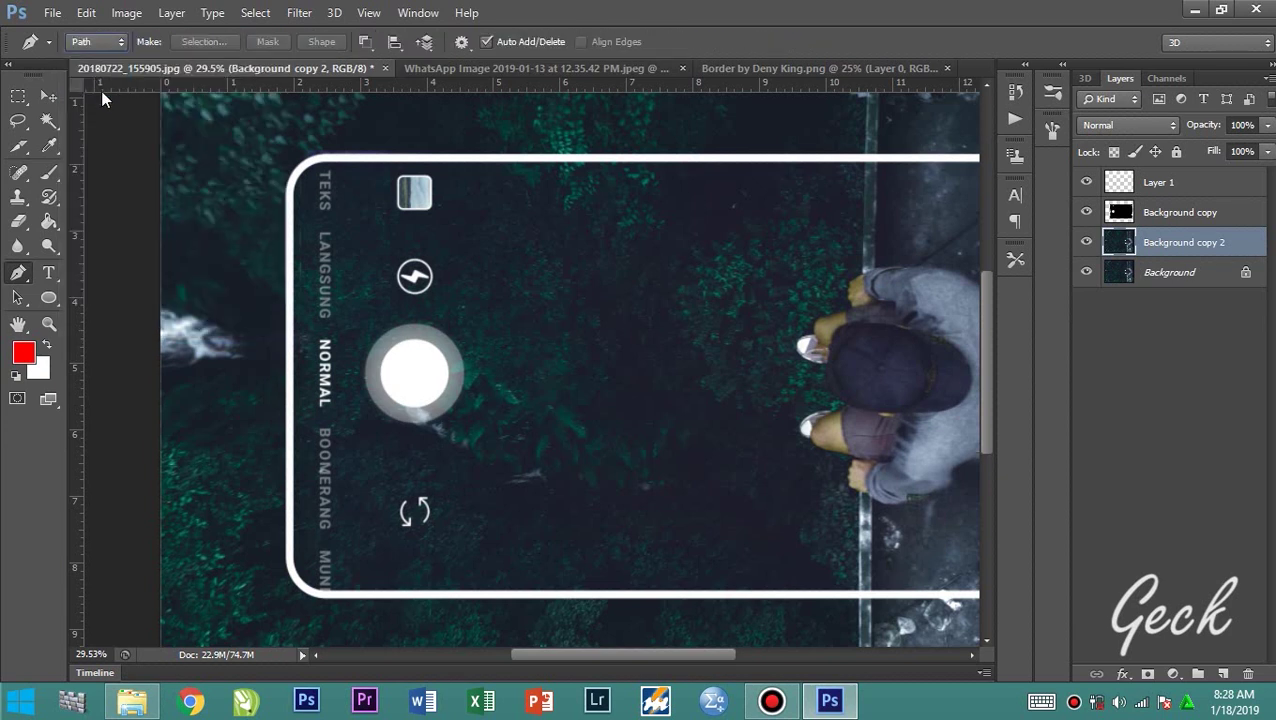
click(289, 568)
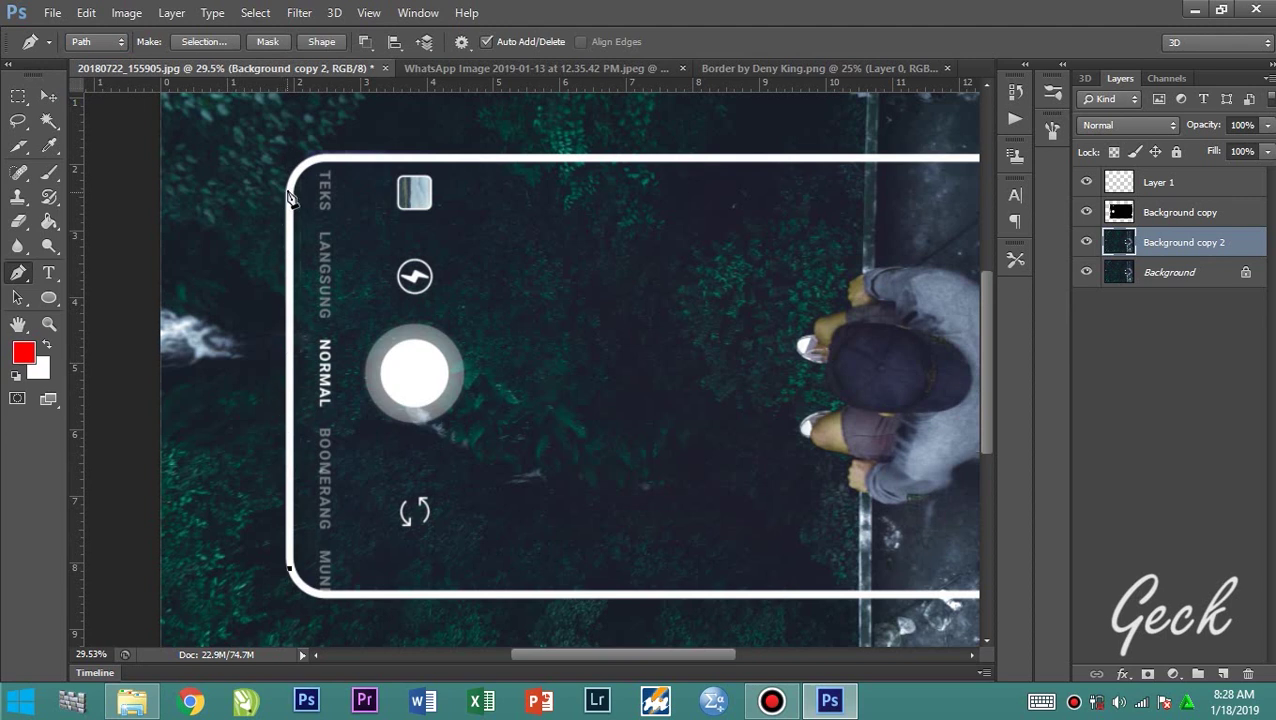
drag(320, 158, 352, 158)
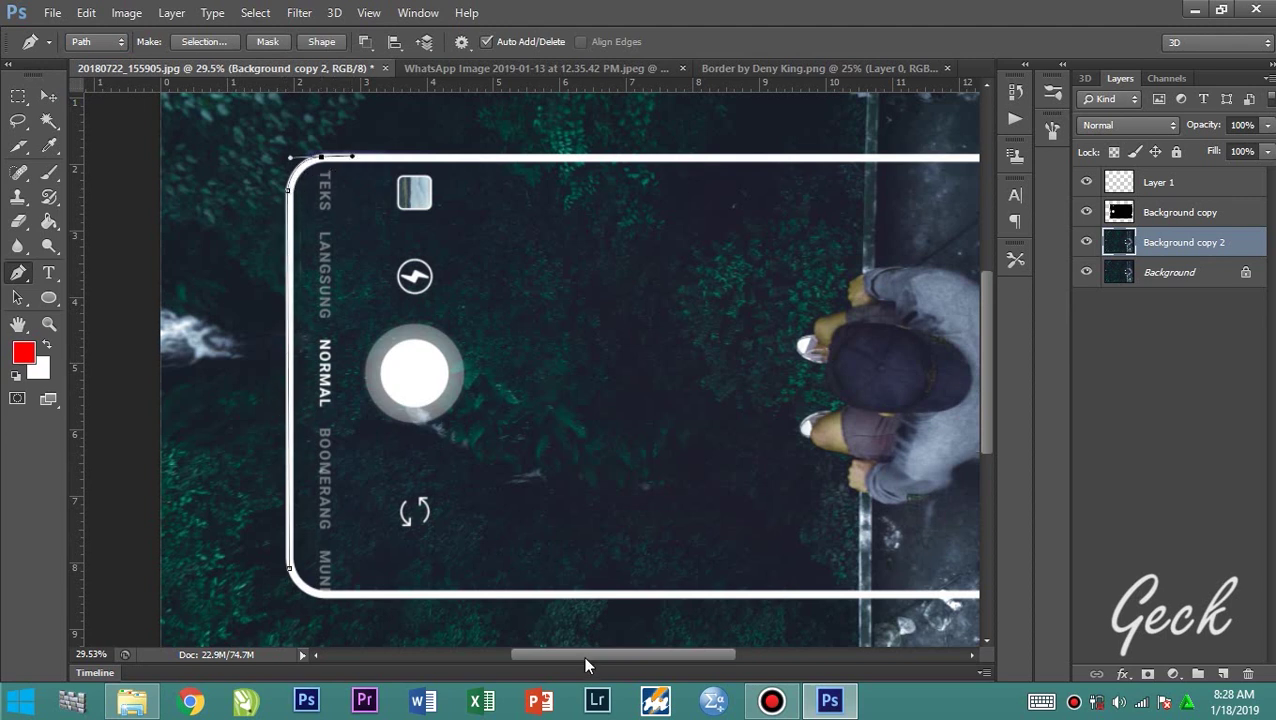
Continue the path along the border's top, right and bottom edges, curving around the corners, and close it at the starting anchor.
drag(603, 662, 668, 661)
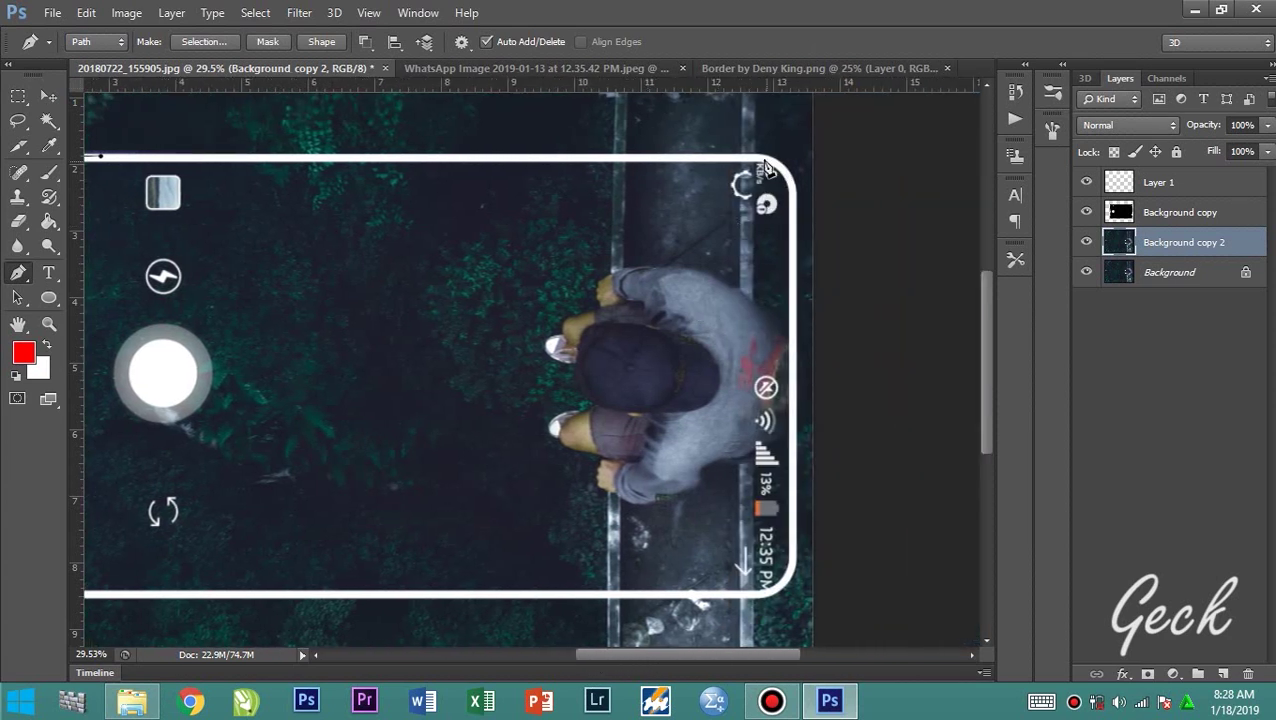
click(761, 157)
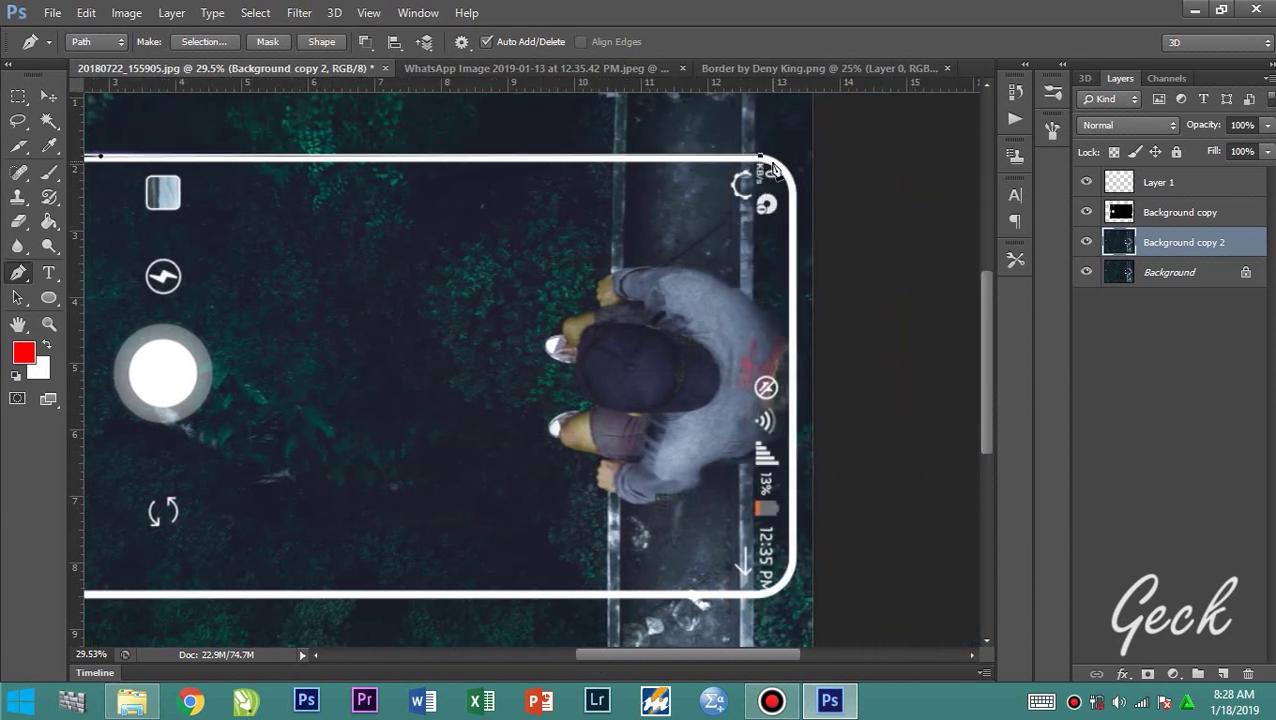
drag(793, 200, 790, 237)
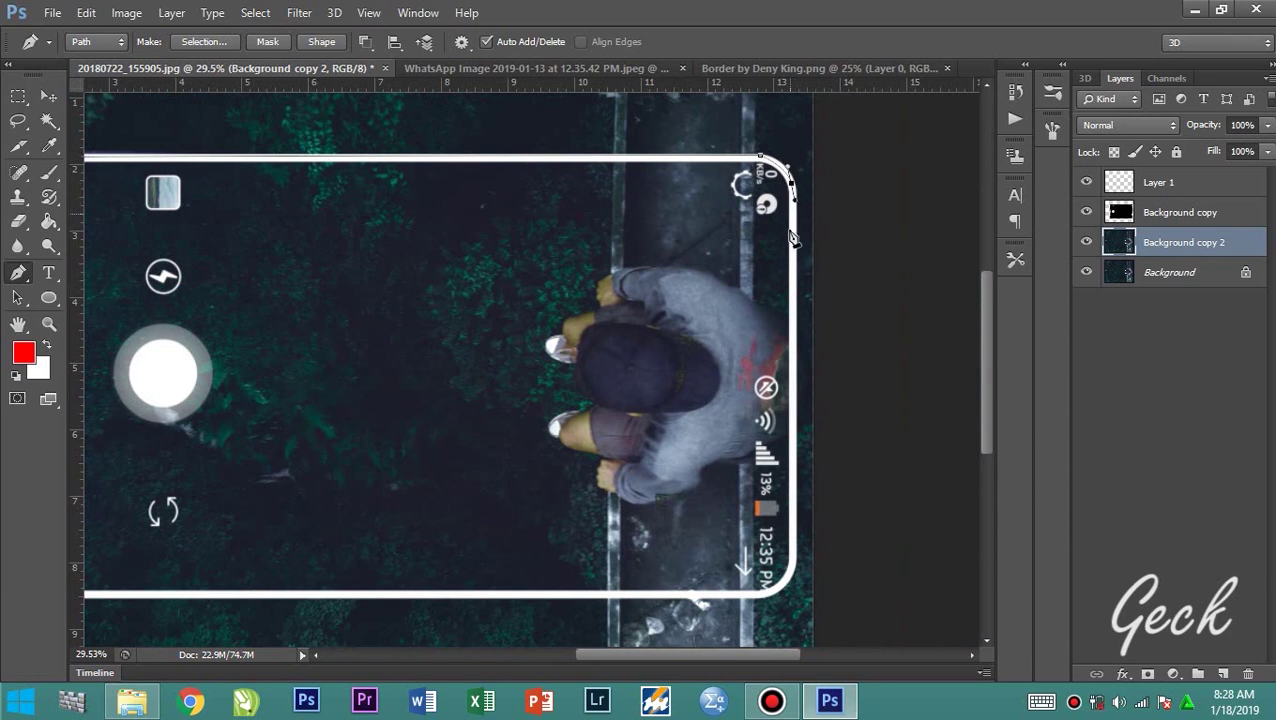
click(793, 558)
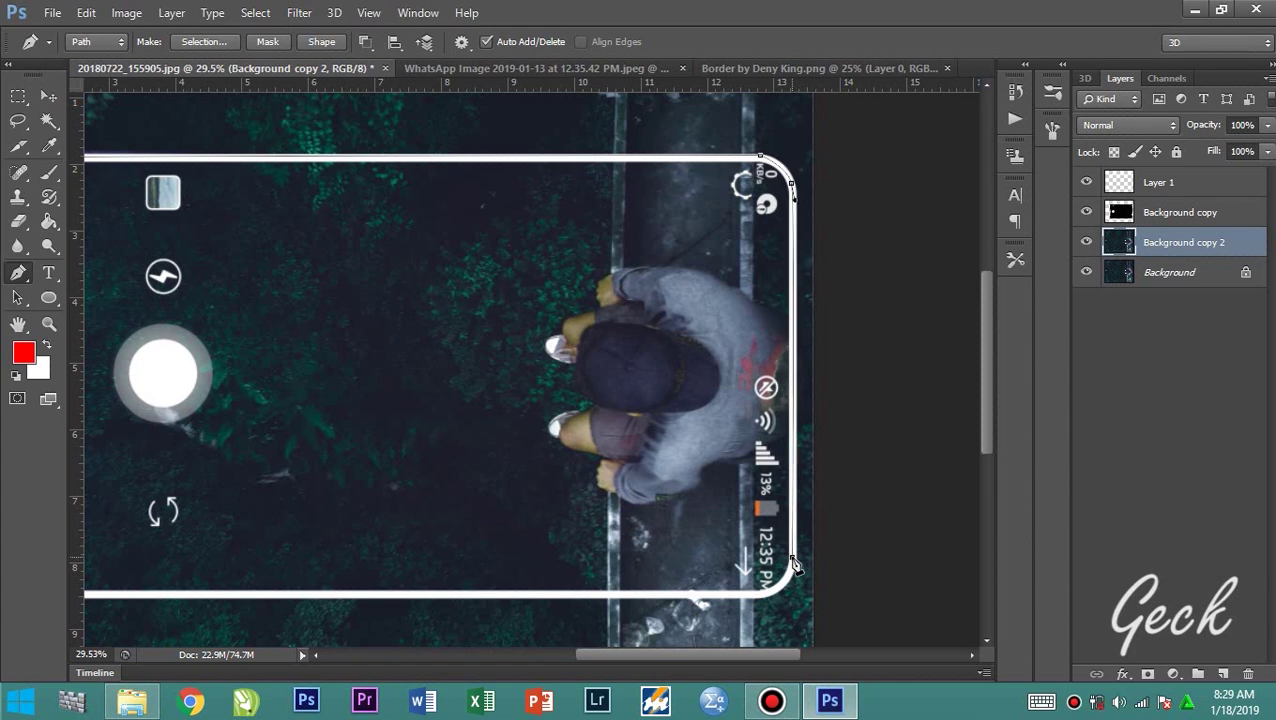
drag(735, 595, 668, 596)
drag(655, 665, 605, 665)
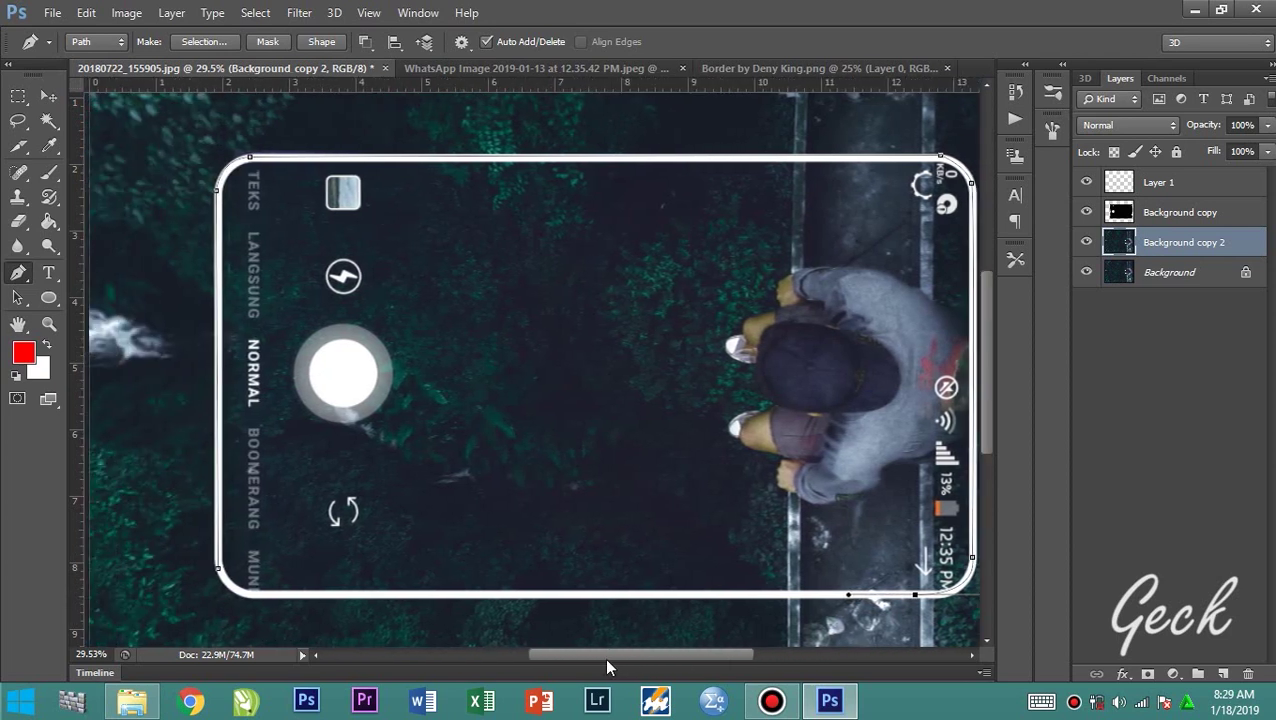
click(257, 596)
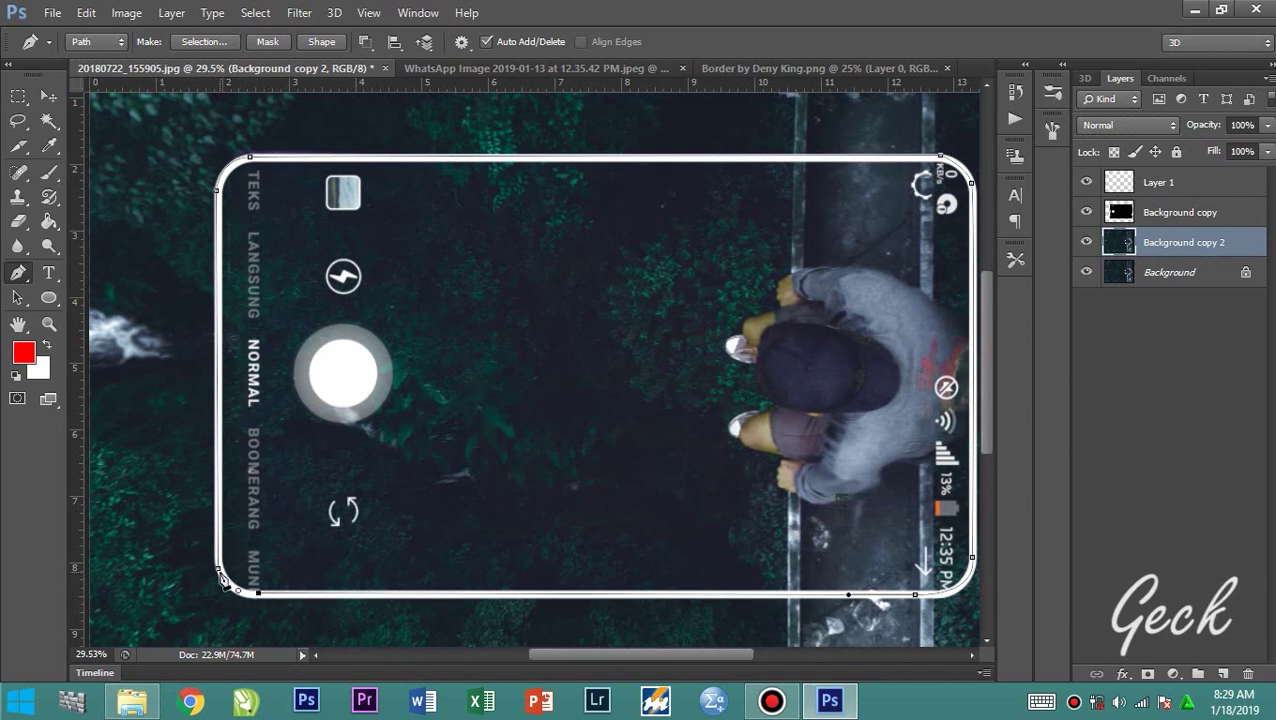
mouse_move(218, 568)
mouse_down()
mouse_move(229, 548)
mouse_move(213, 549)
mouse_up()
Convert the closed path into a new anti-aliased selection with a feather radius of 0 pixels.
right_click(194, 482)
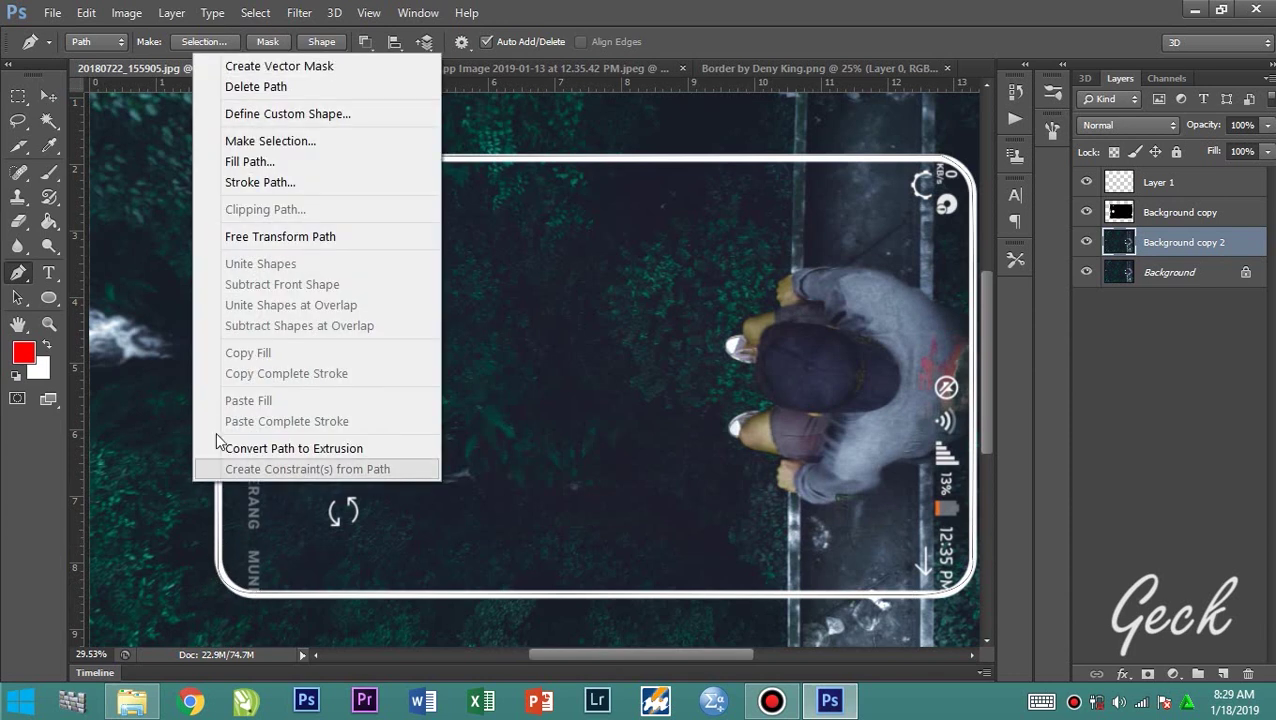
click(245, 143)
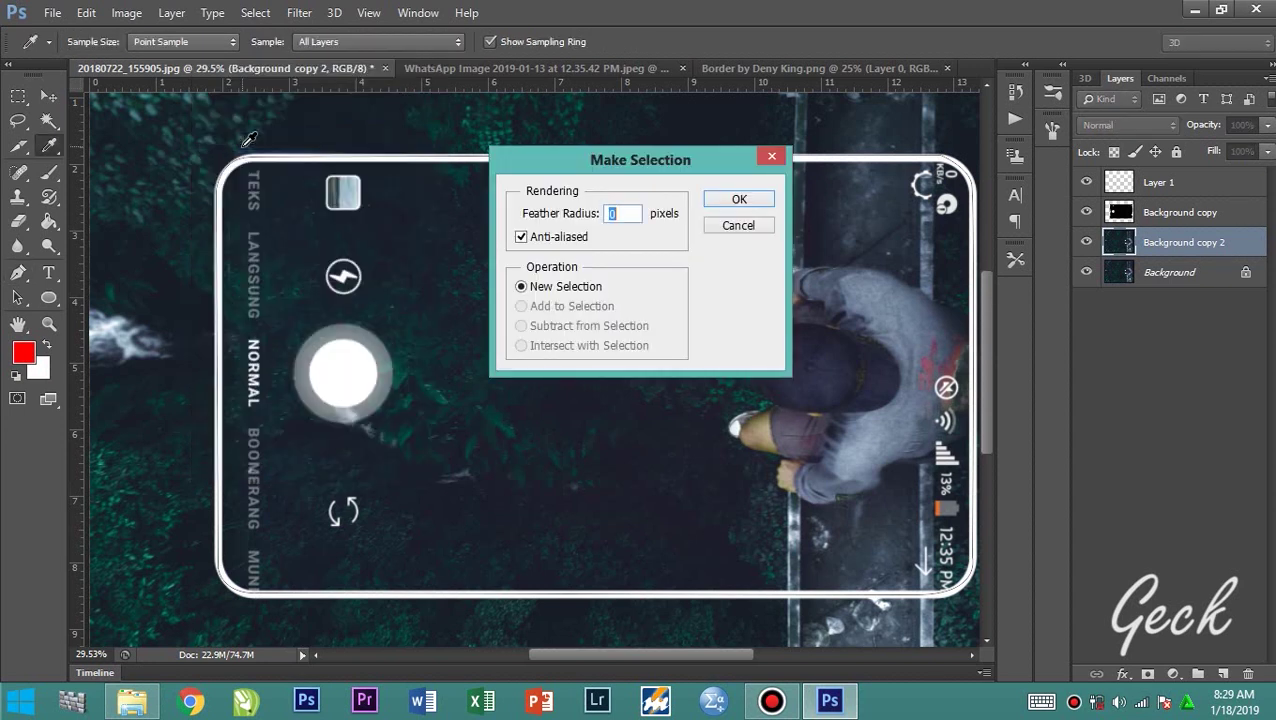
click(748, 203)
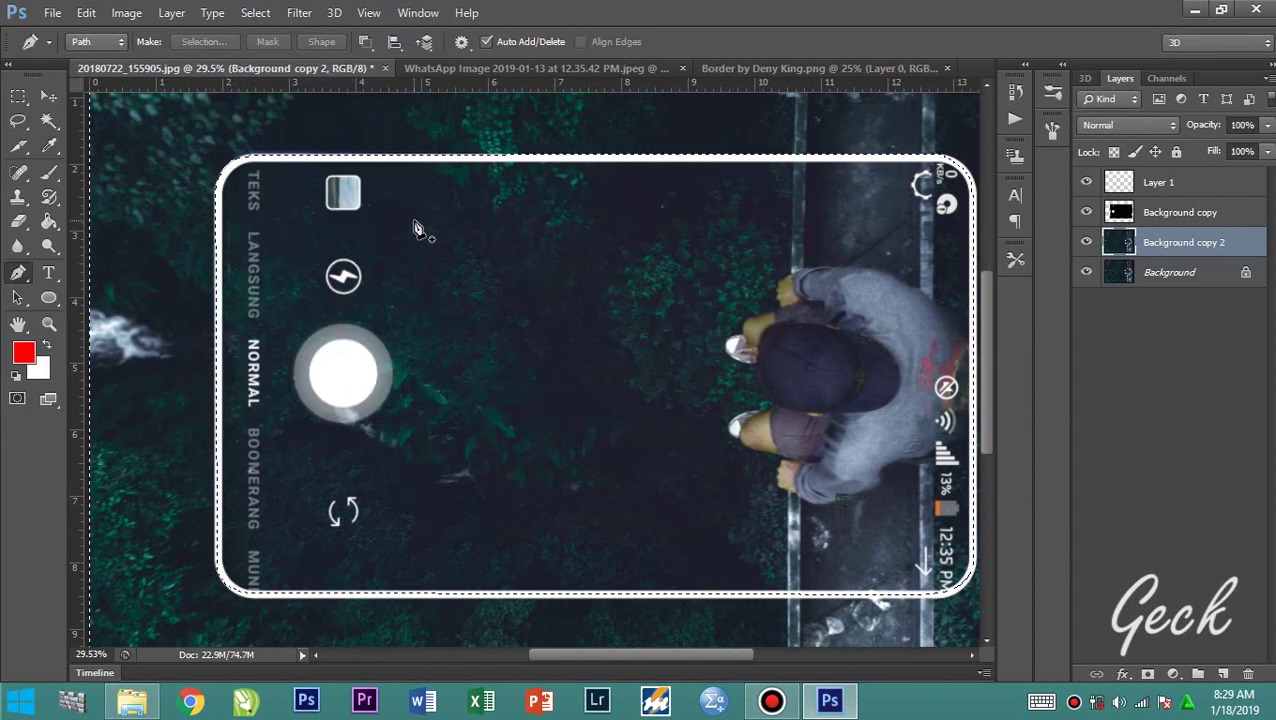
Apply a Gaussian Blur with an 11-pixel radius to the selected area outside the border on Background copy 2, and deselect.
scroll(418, 228, down, 3)
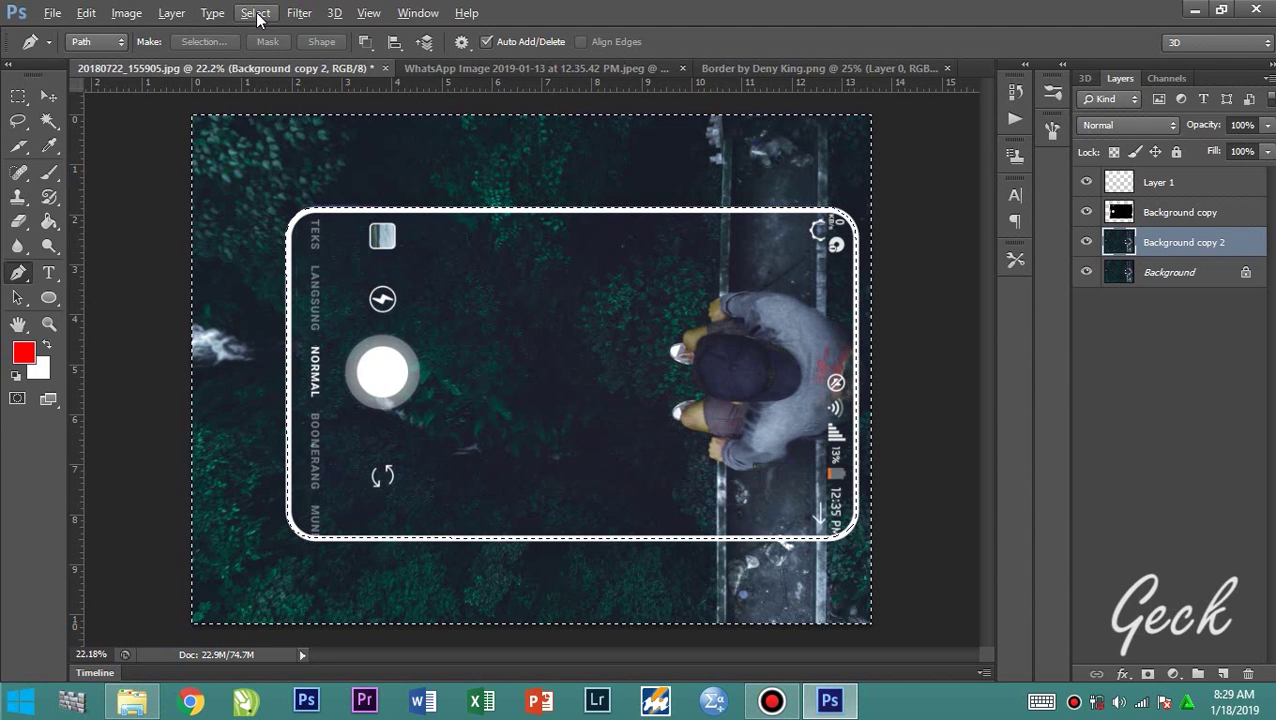
click(291, 15)
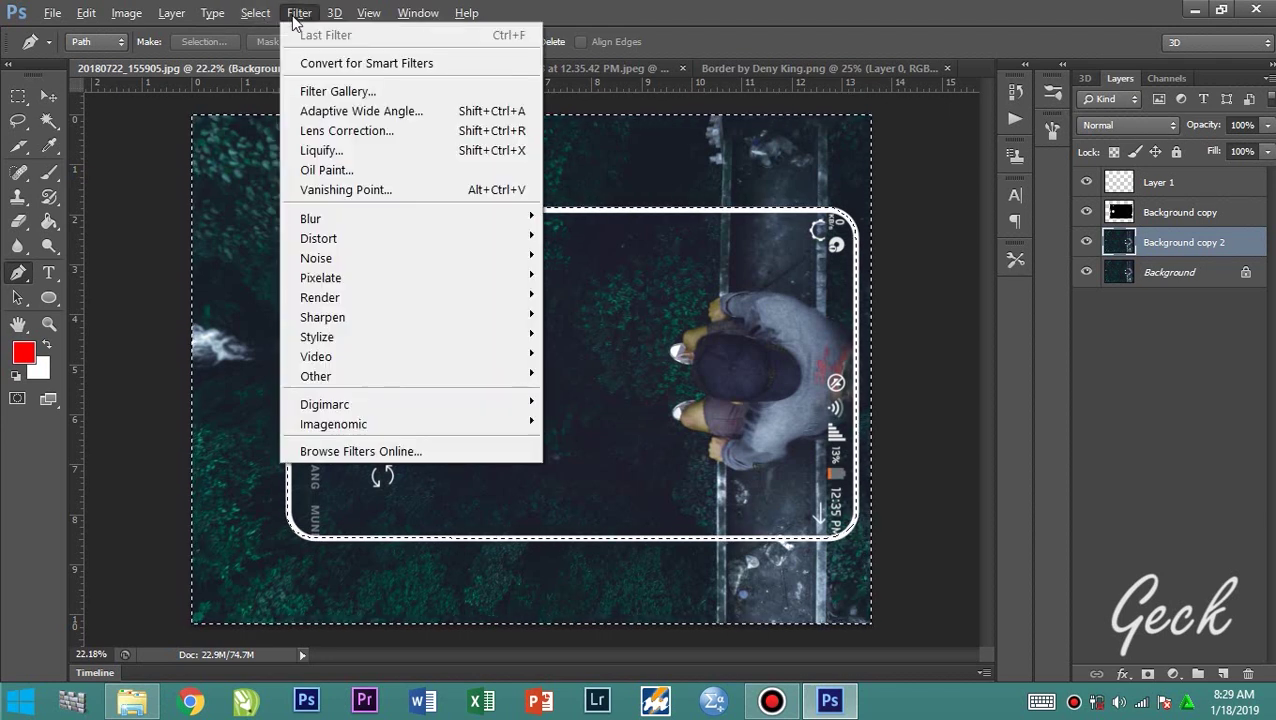
mouse_move(352, 219)
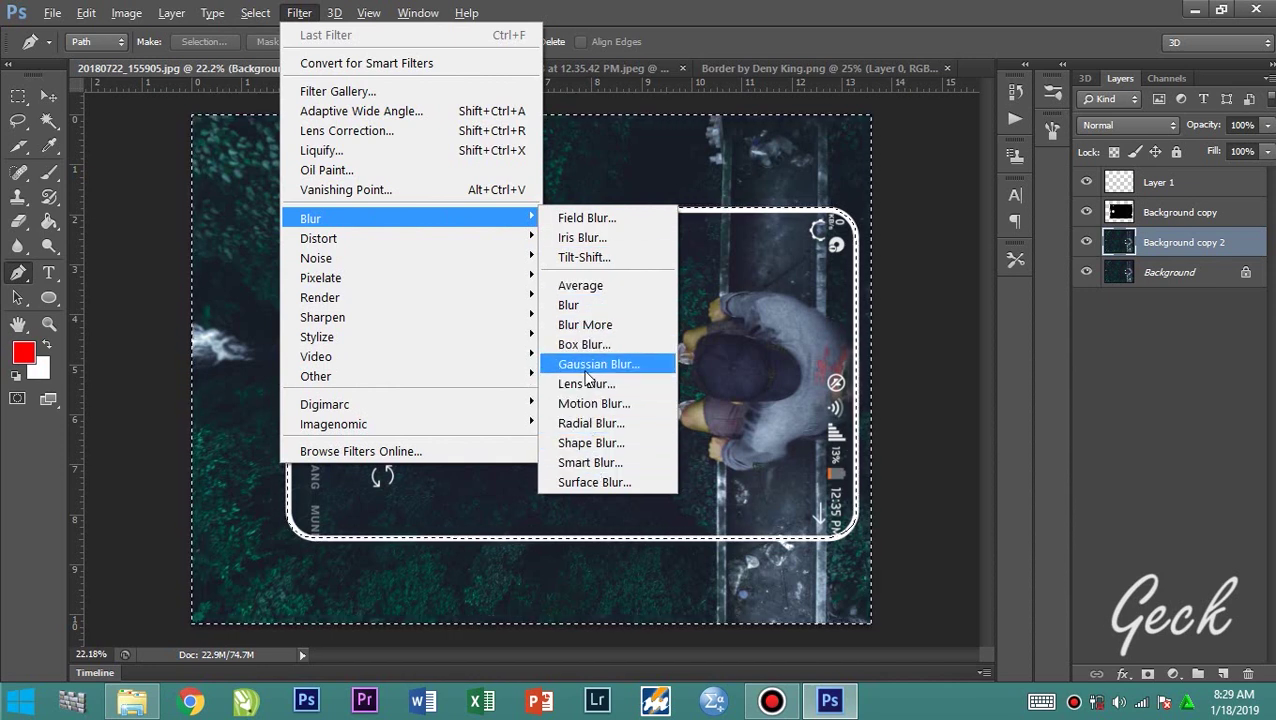
click(588, 365)
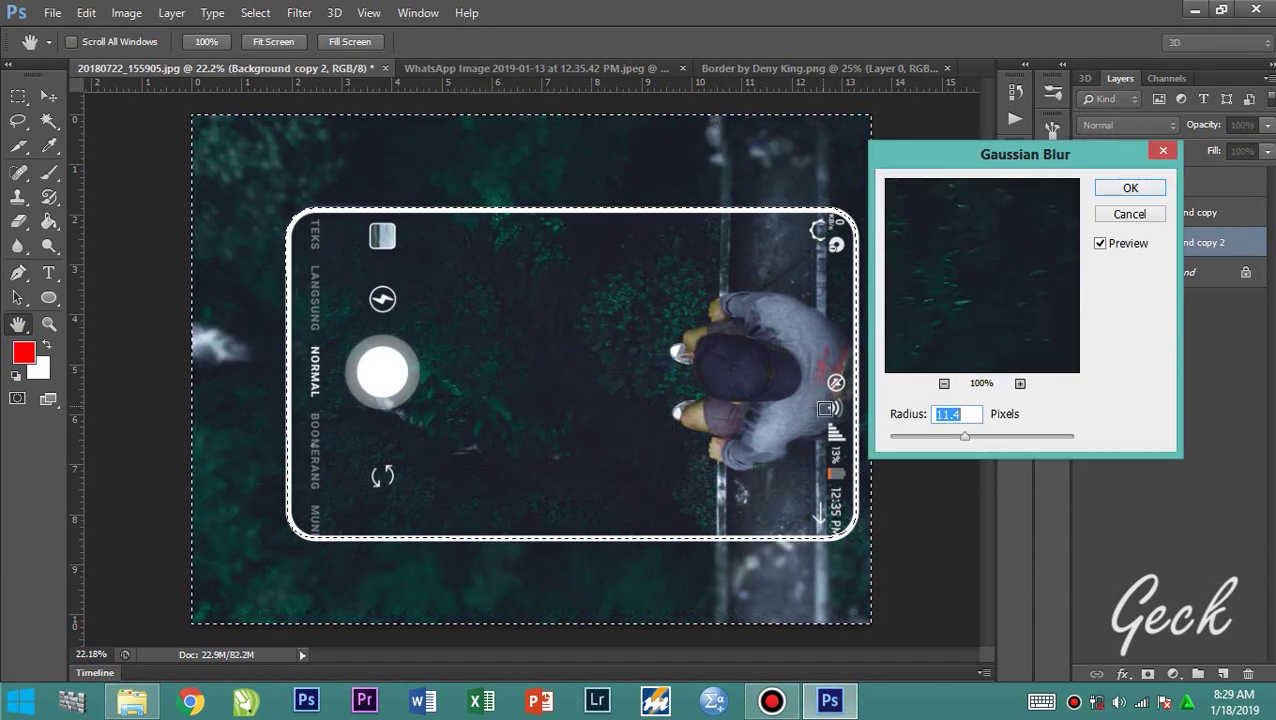
drag(966, 439, 1000, 441)
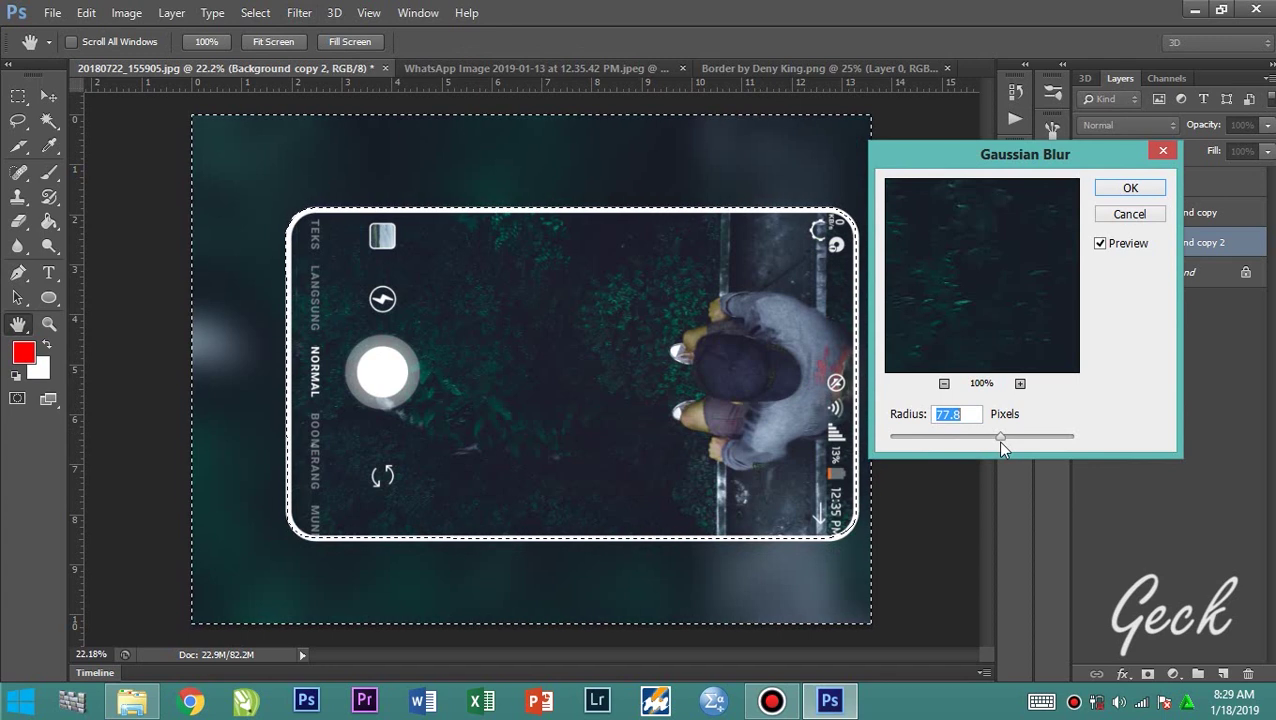
drag(1001, 446, 968, 440)
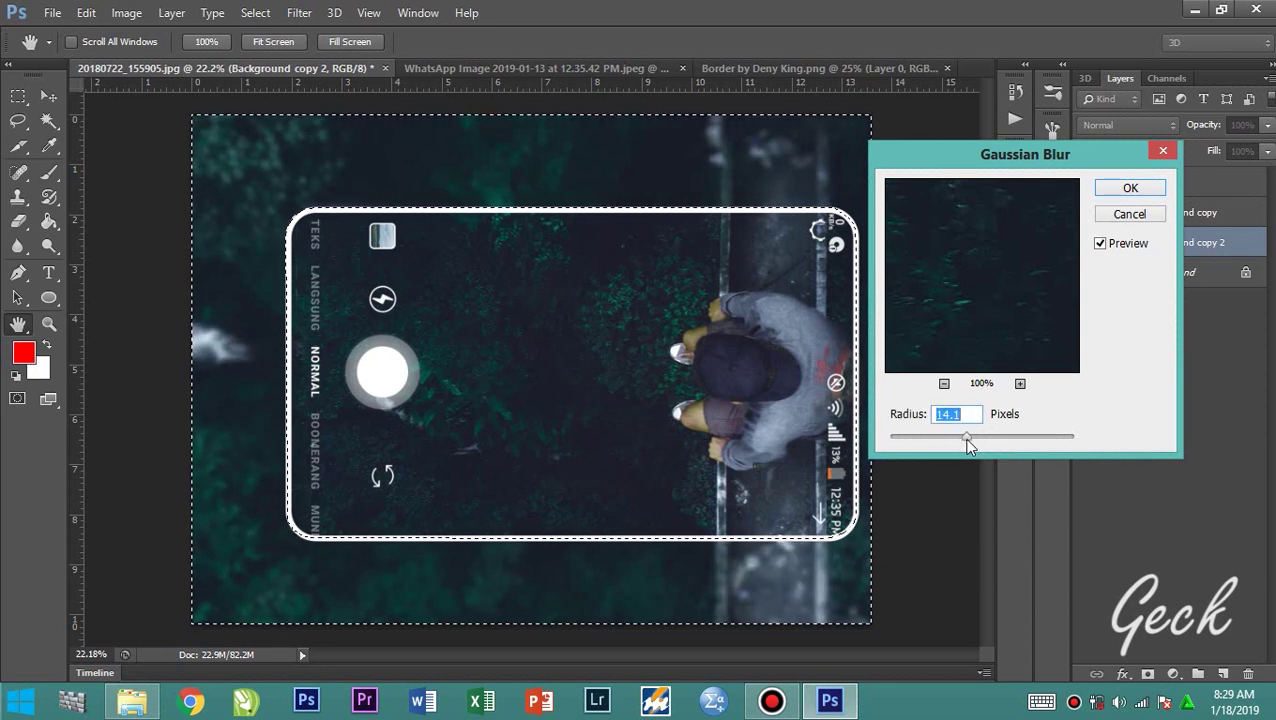
drag(968, 446, 970, 441)
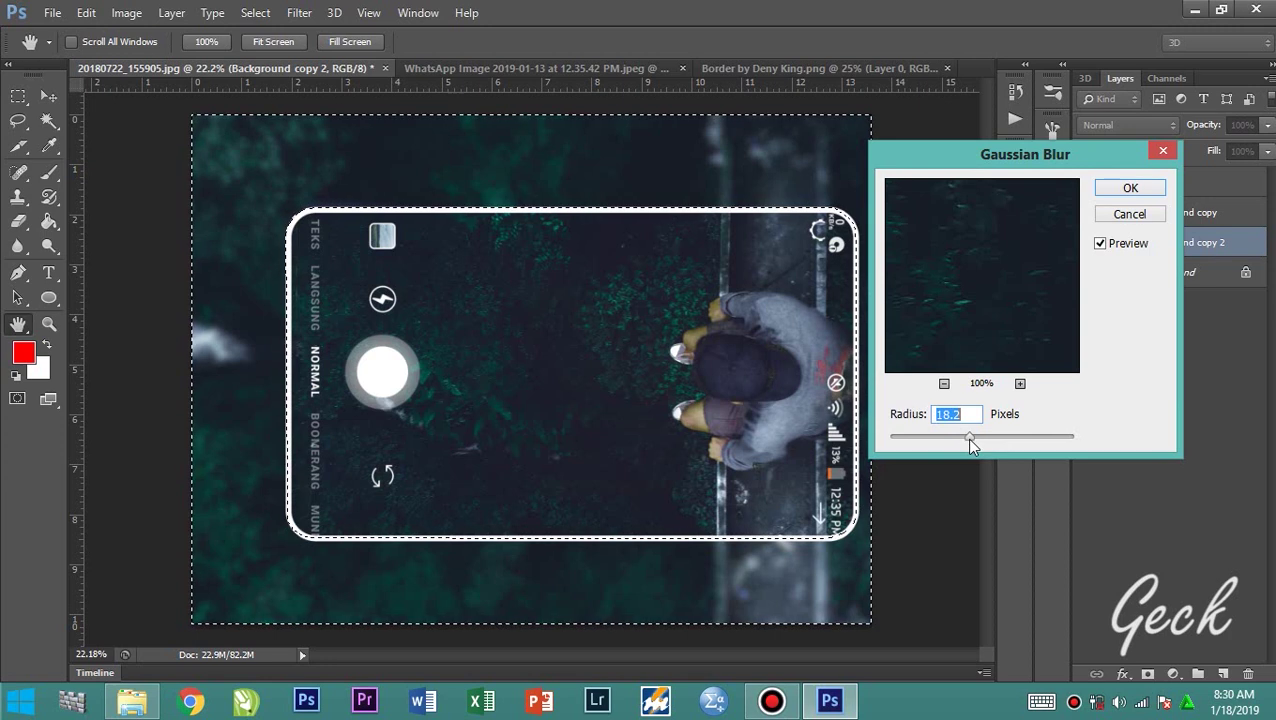
mouse_move(969, 442)
mouse_down()
mouse_move(937, 447)
mouse_move(966, 447)
mouse_up()
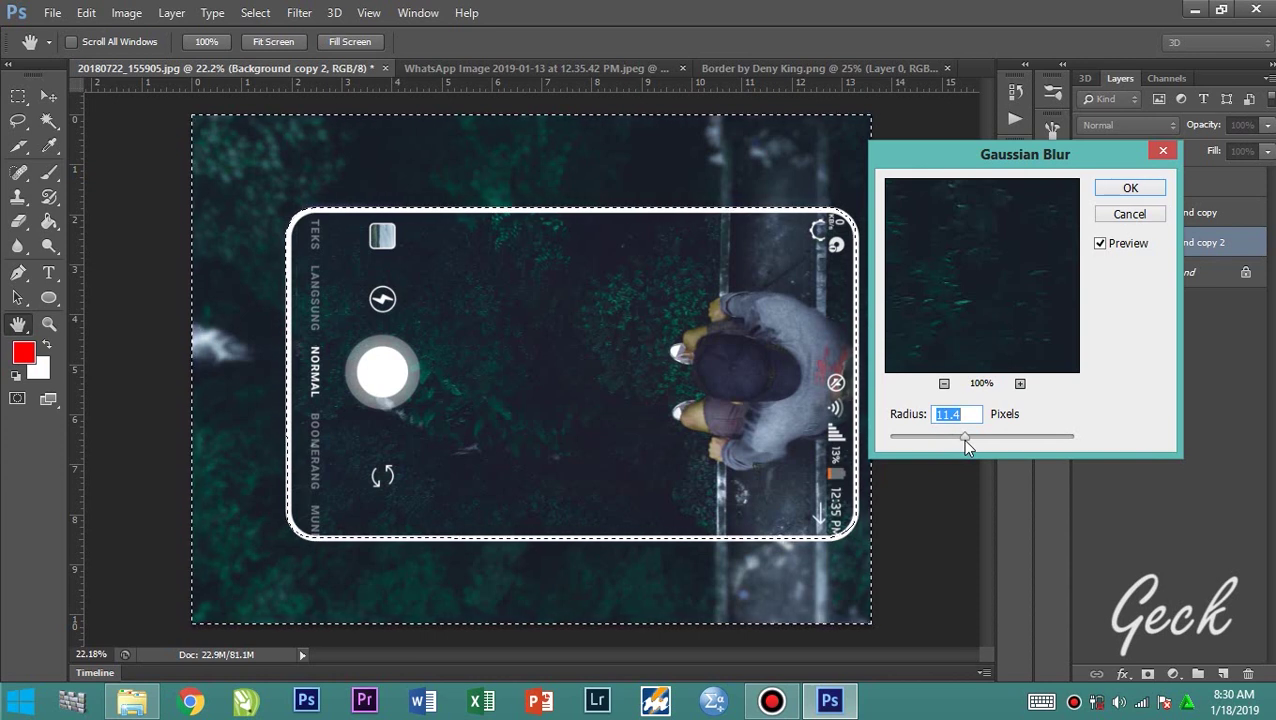
text(13)
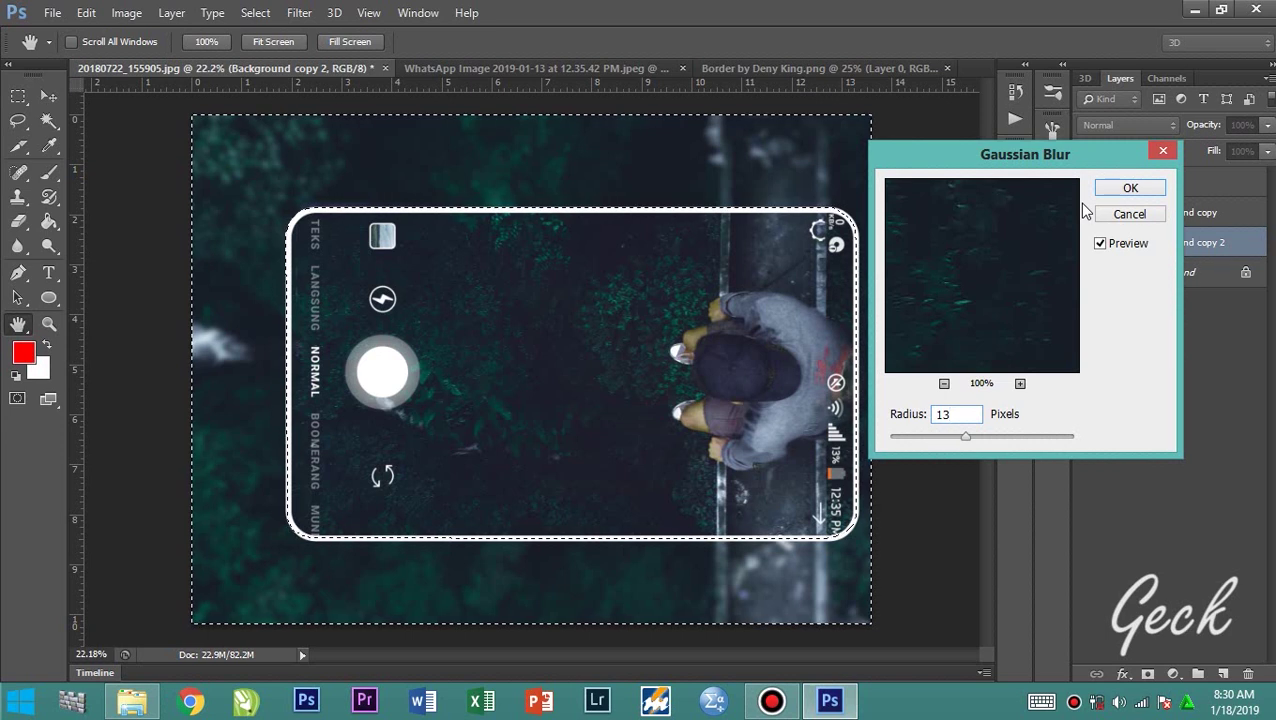
text(1)
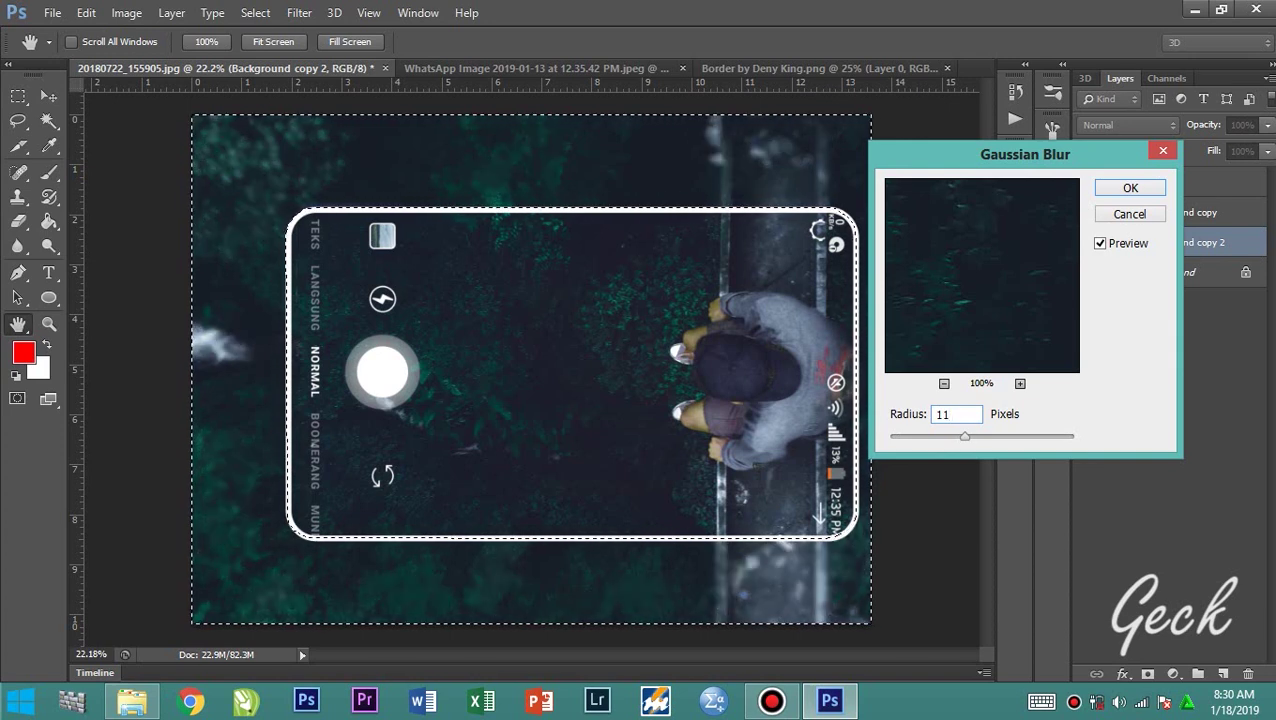
key(Return)
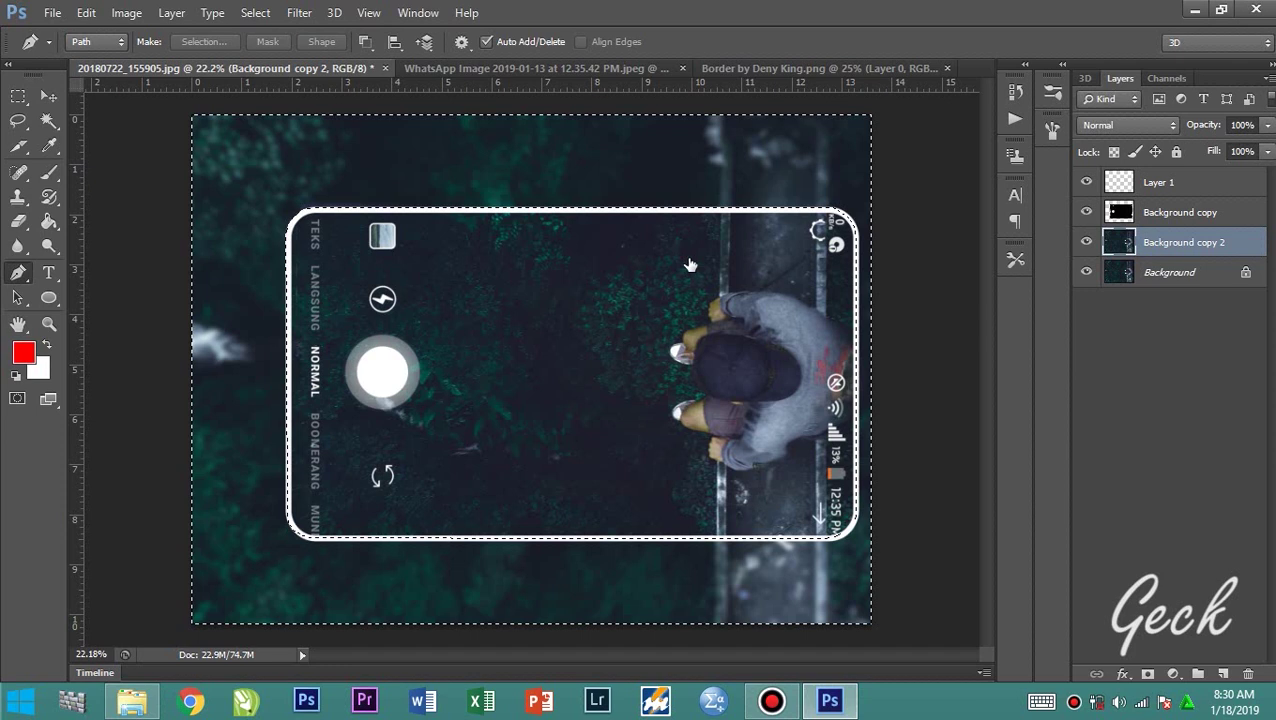
key(w)
key(ctrl+d)
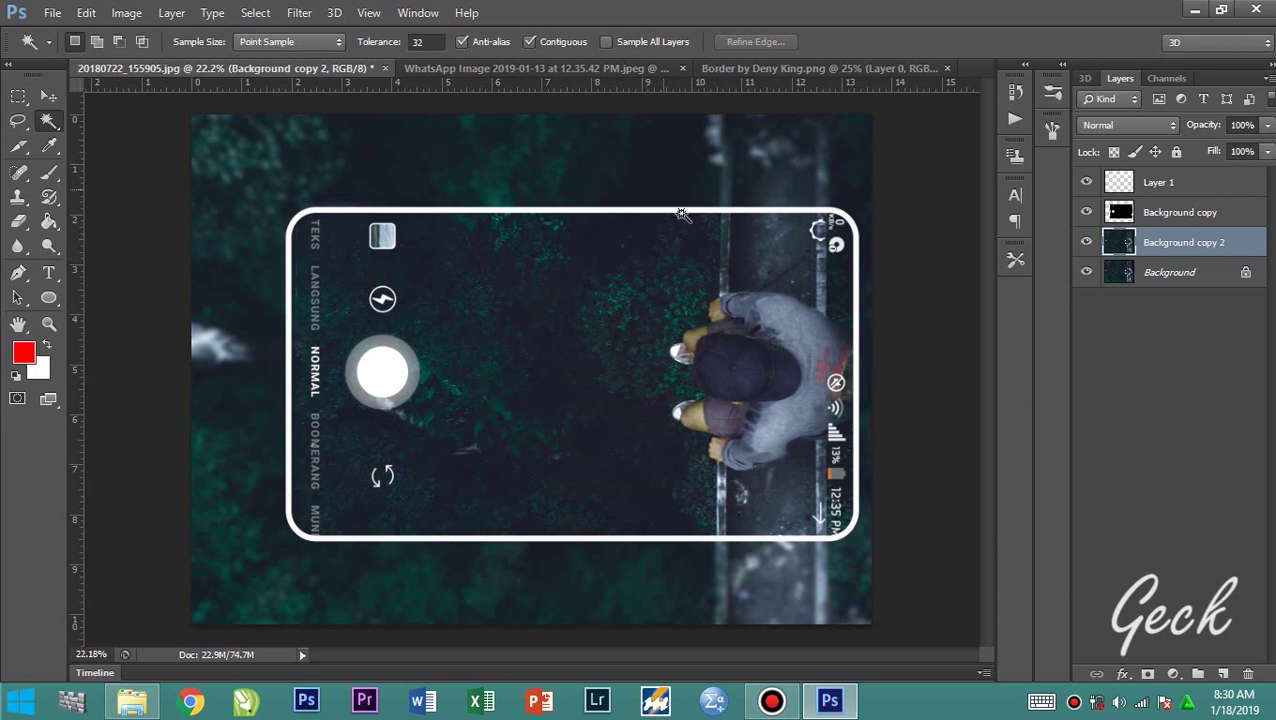
On Layer 1, erase the border's top edge where it crosses the first rail, using a 50-pixel Eraser.
scroll(737, 197, up, 1)
scroll(737, 197, up, 4)
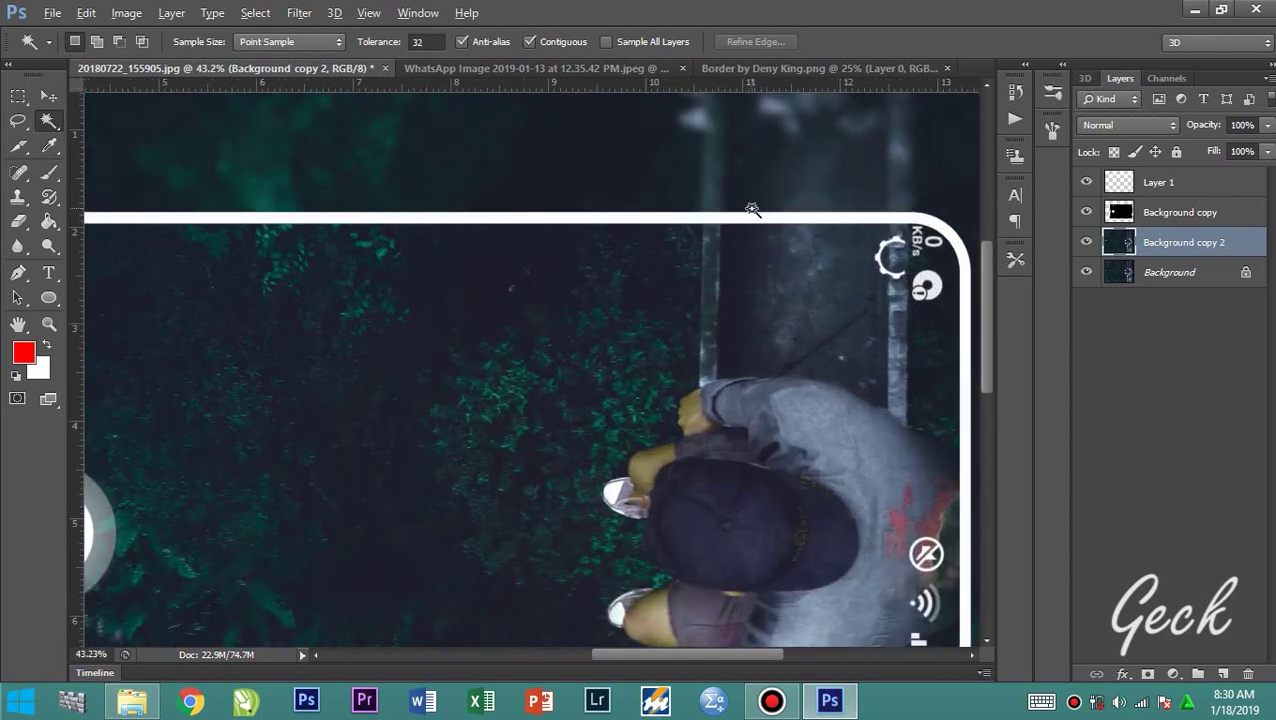
click(1122, 187)
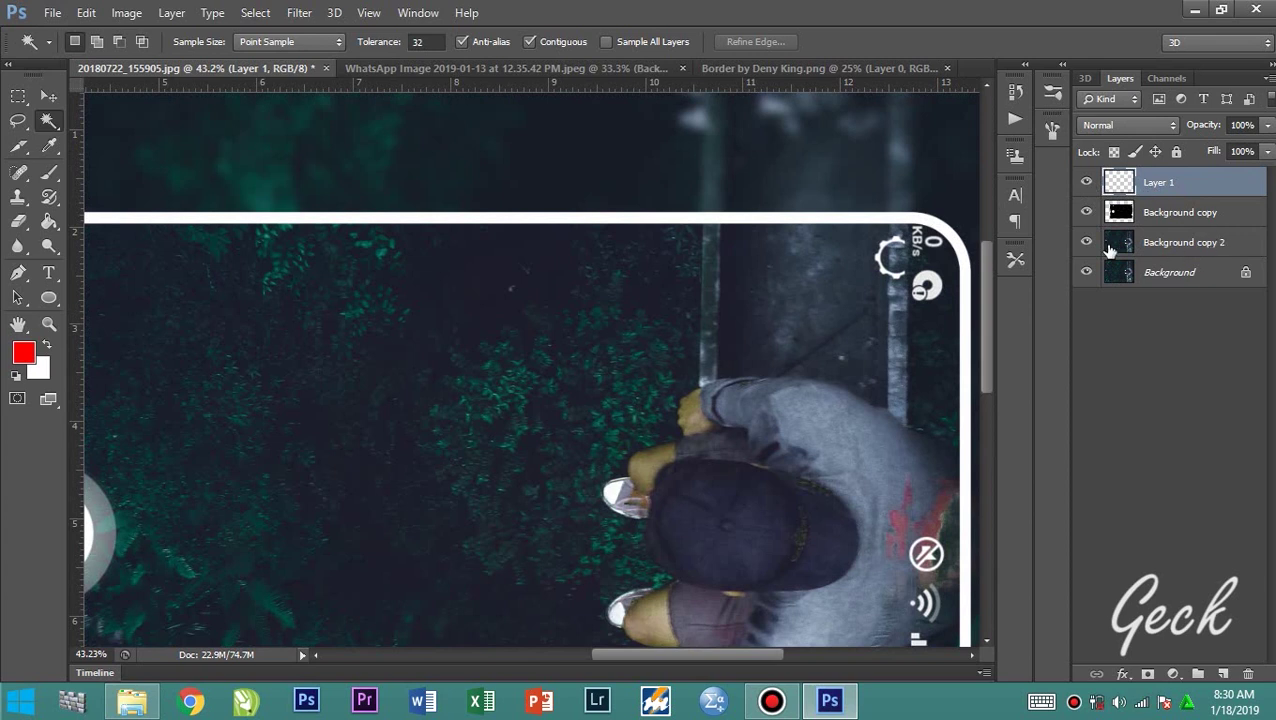
key(e)
key(bracketleft)
key(bracketleft)
key(bracketleft)
key(bracketleft)
key(bracketleft)
key(bracketleft)
key(bracketleft)
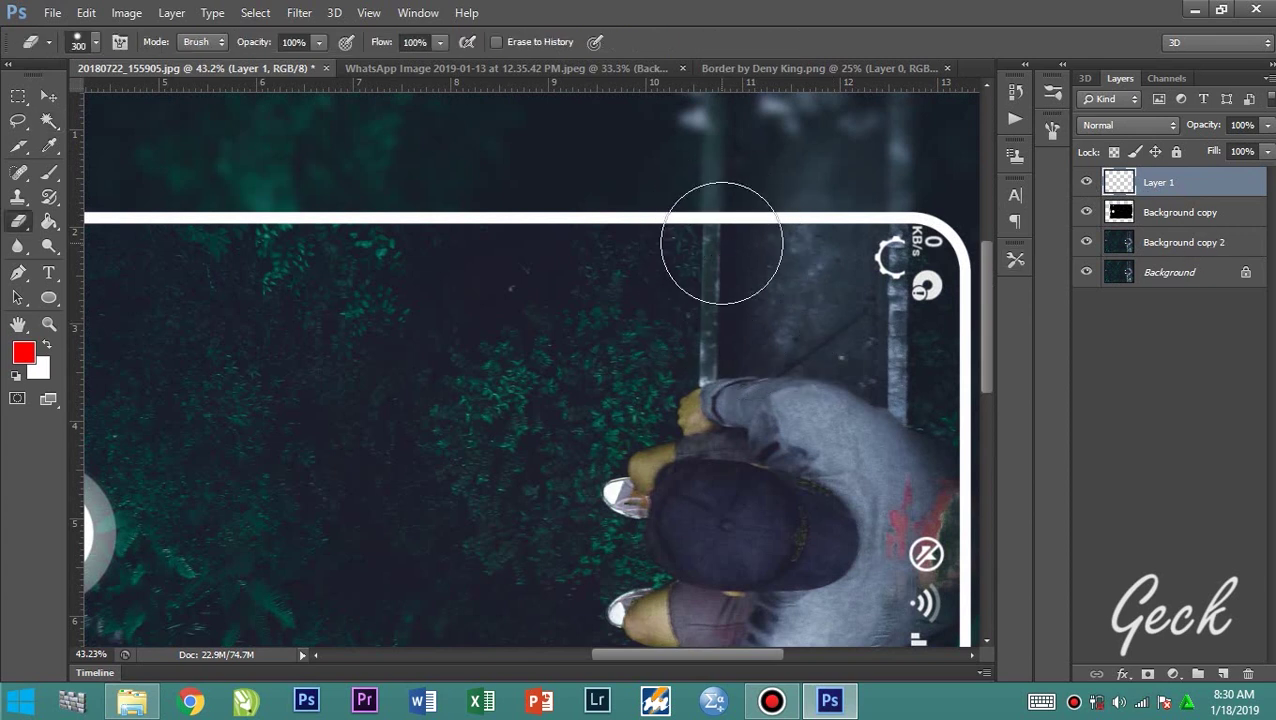
key(bracketleft)
key(bracketleft)
key(bracketleft)
key(bracketleft)
key(bracketleft)
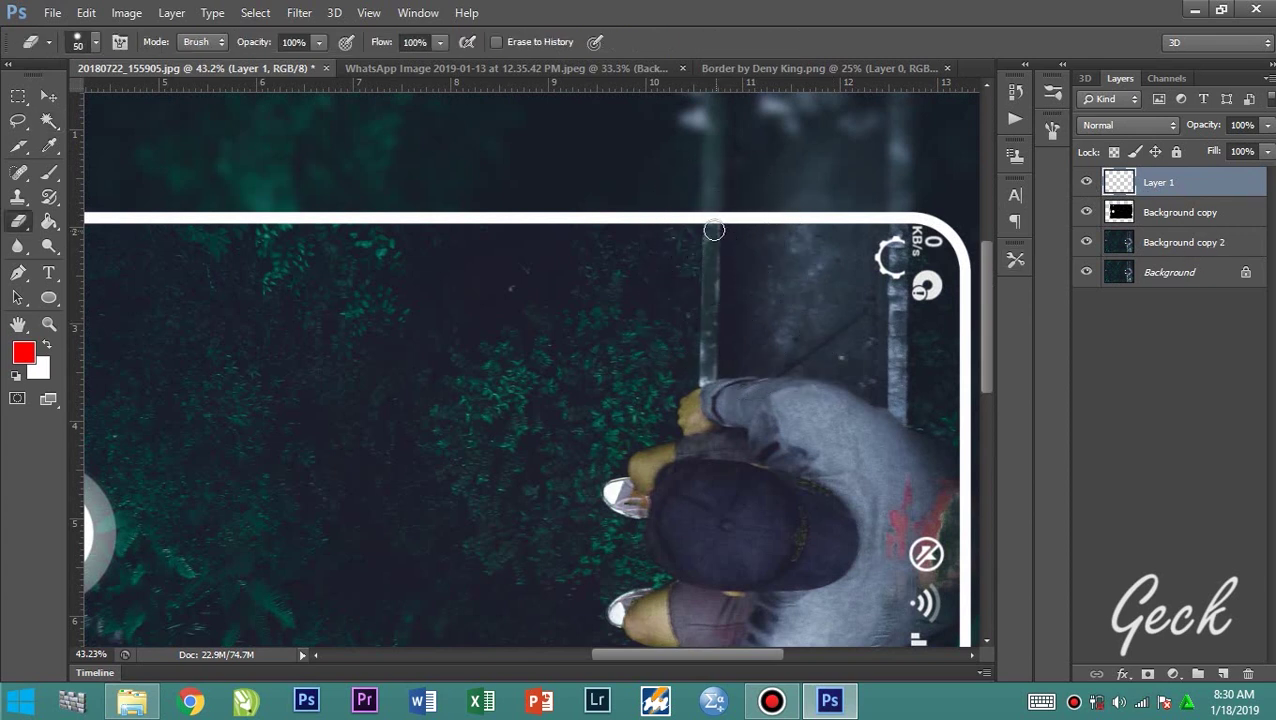
click(711, 217)
click(707, 217)
click(718, 217)
Revert to the first eraser stroke in the history and erase the border over the first rail again with a 45-pixel Eraser.
click(1015, 91)
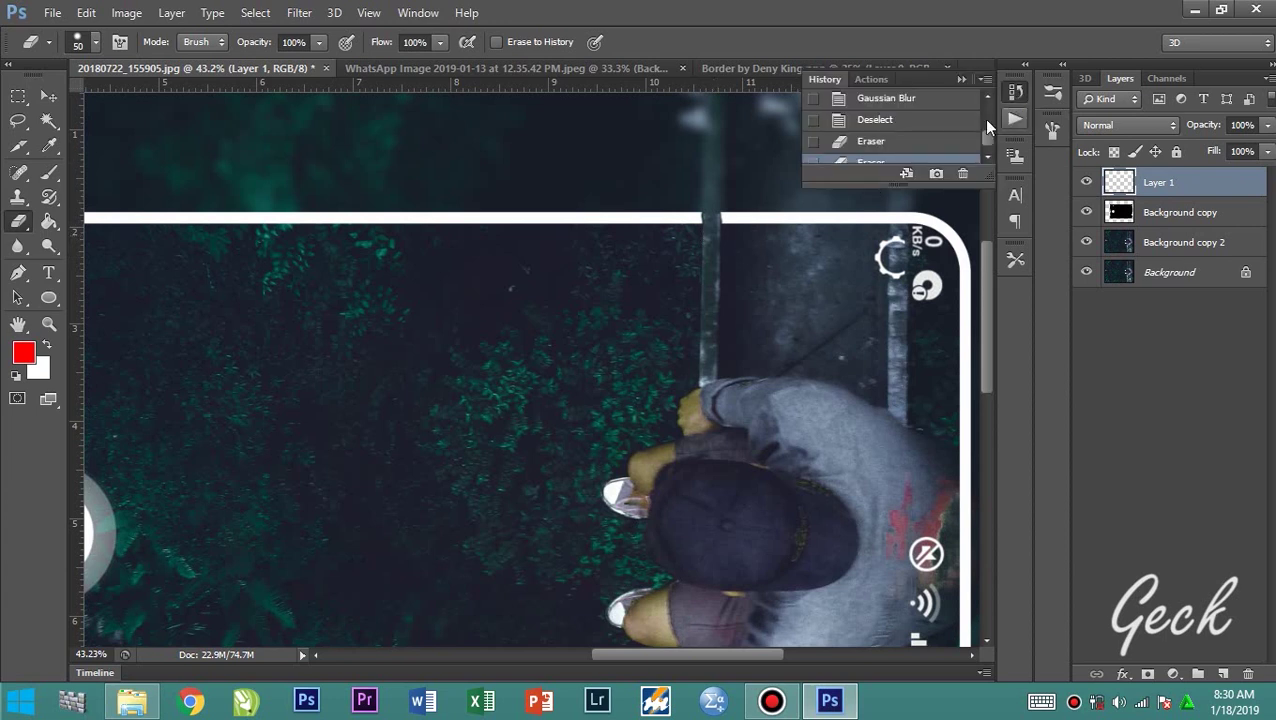
click(869, 144)
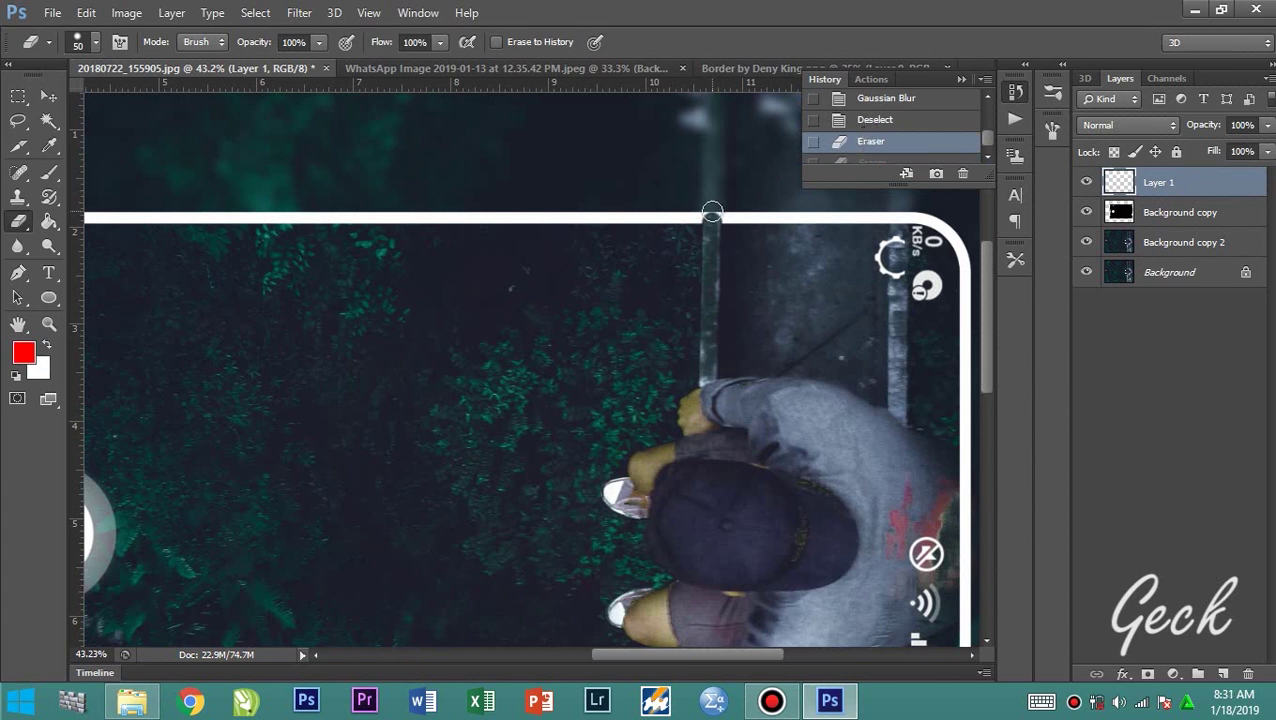
key(bracketleft)
drag(712, 212, 708, 213)
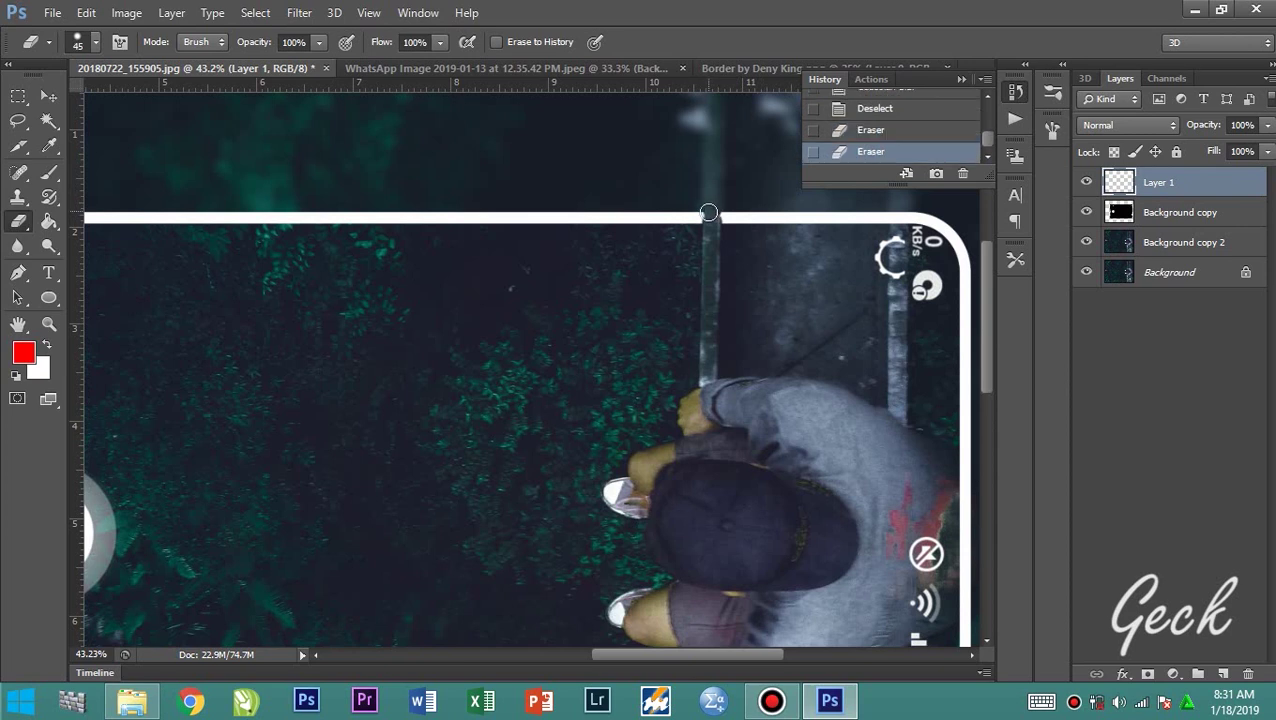
click(710, 216)
Erase the rest of the border's top edge across the walkway, from the first rail to the second rail near the upper-right corner.
drag(725, 655, 753, 657)
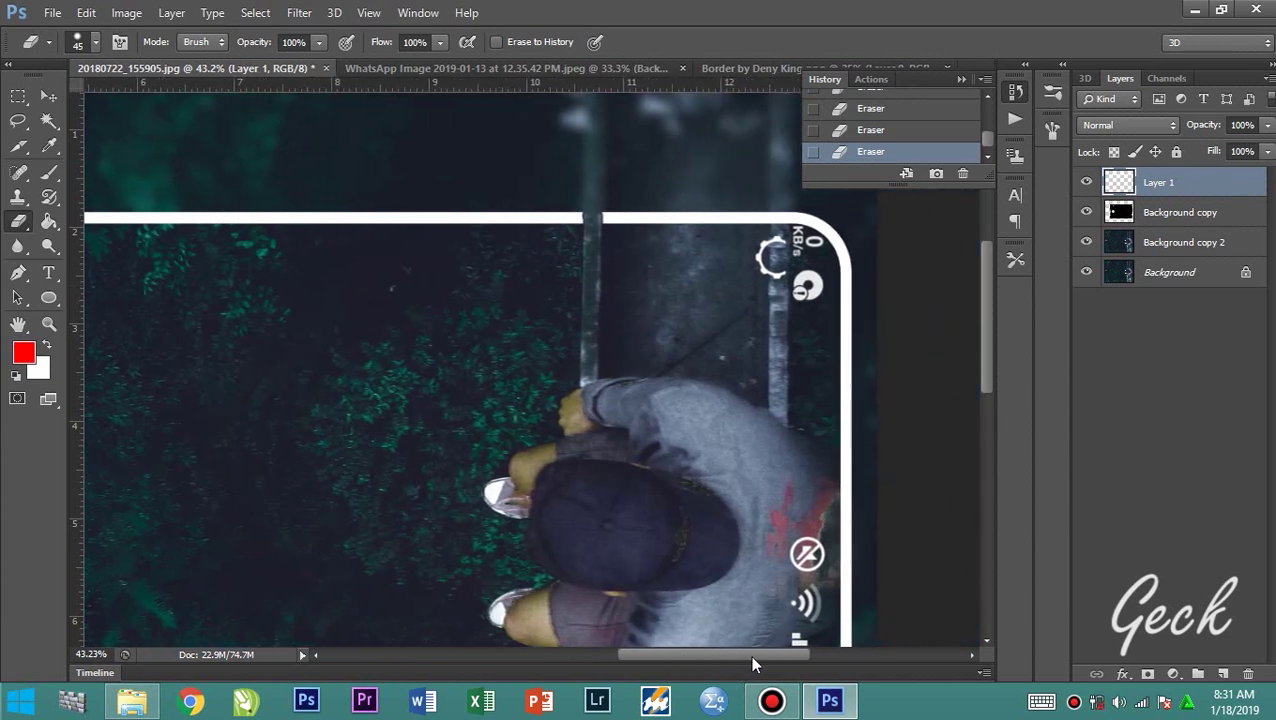
scroll(541, 430, down, 2)
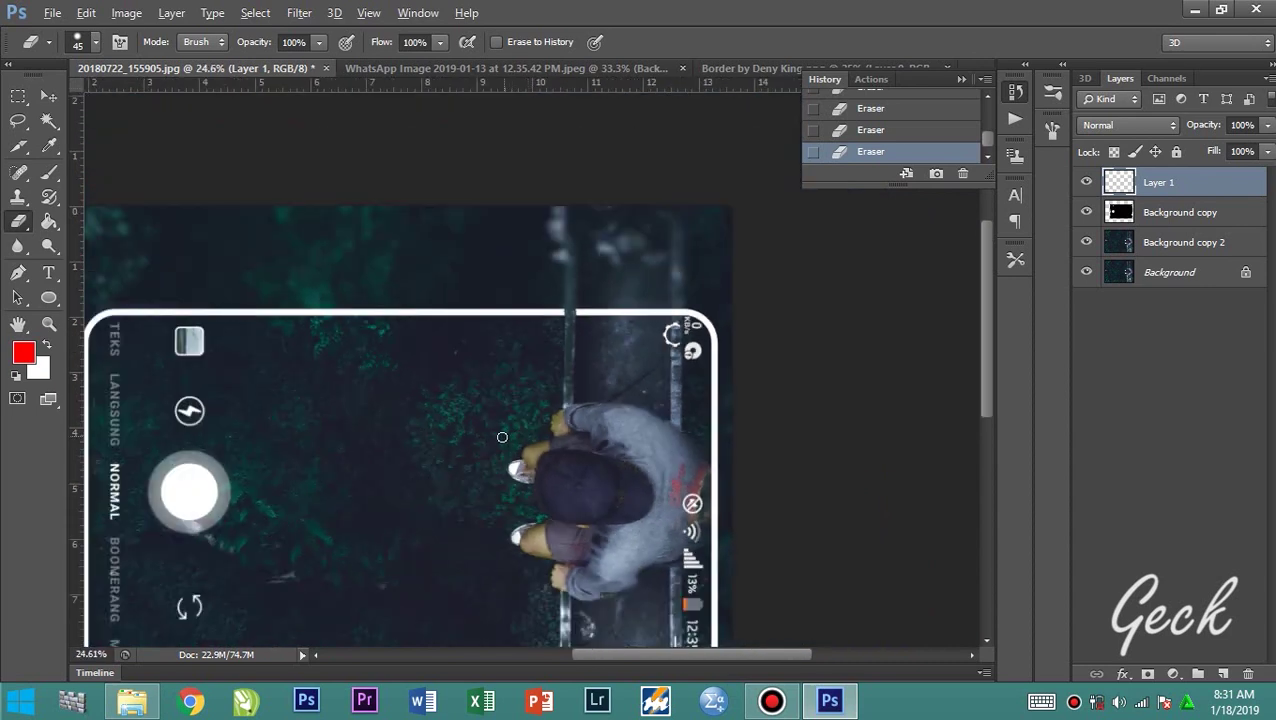
scroll(478, 451, down, 1)
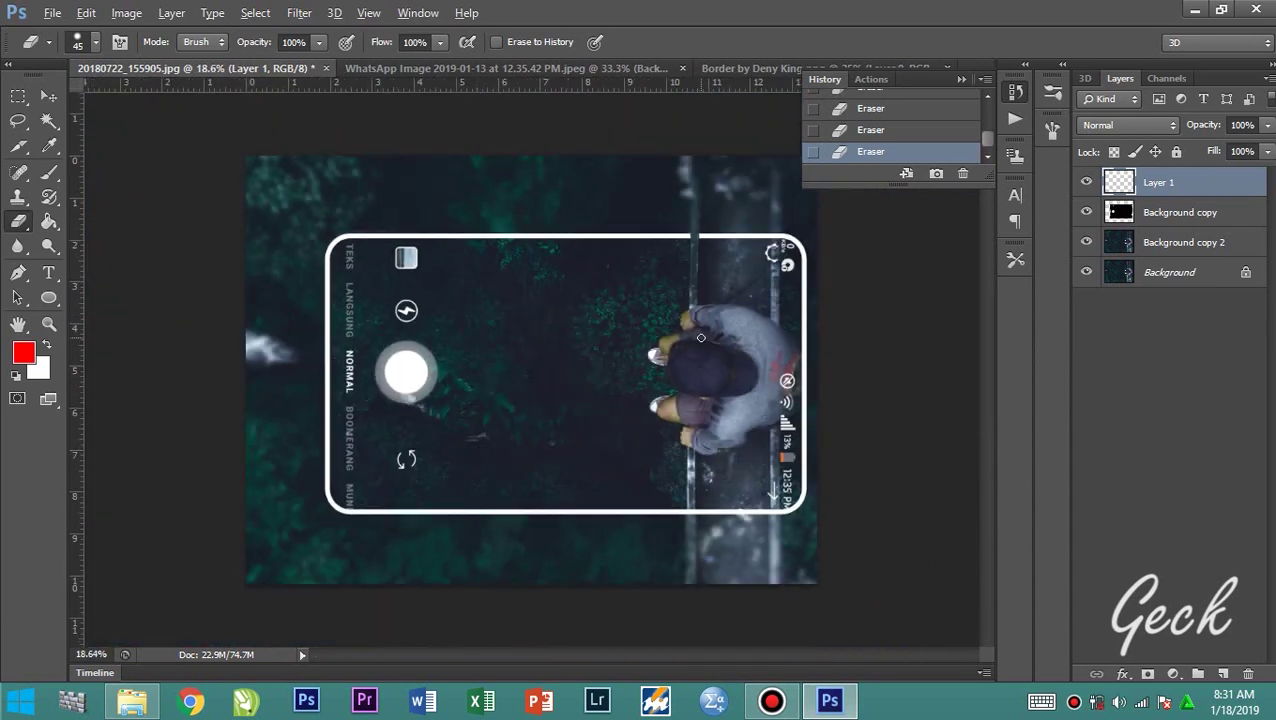
scroll(760, 222, up, 2)
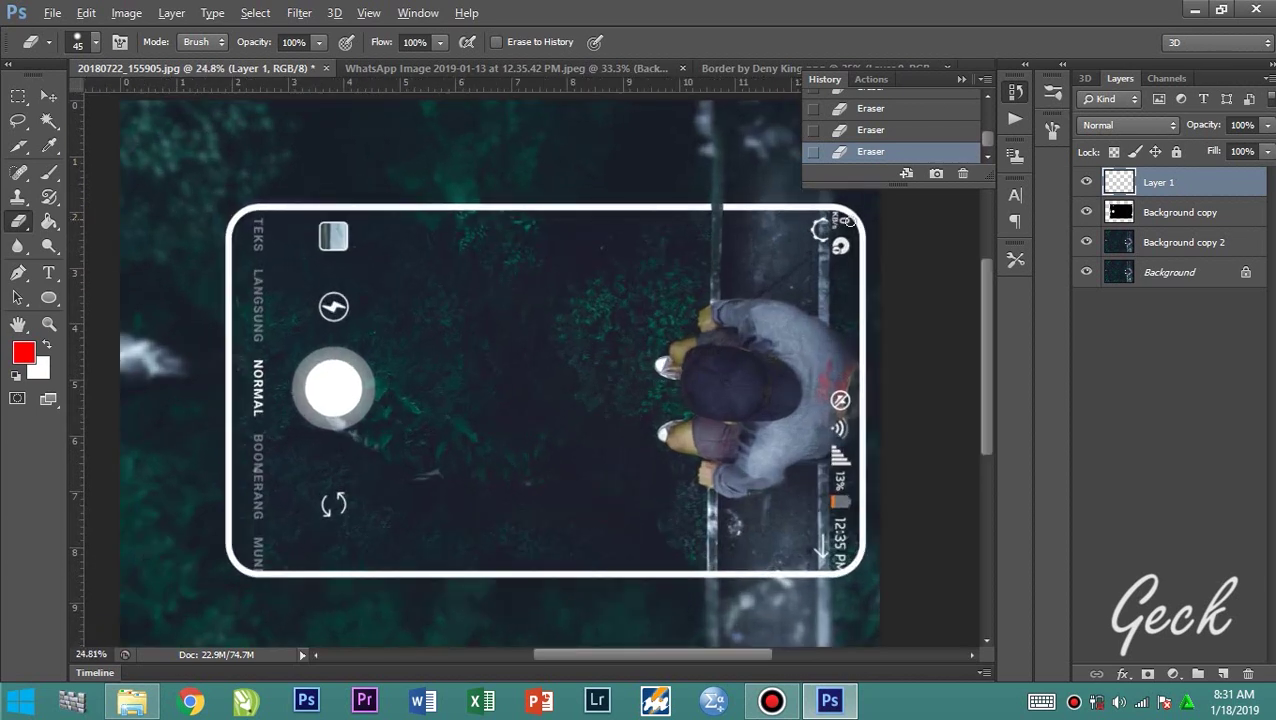
scroll(846, 221, up, 4)
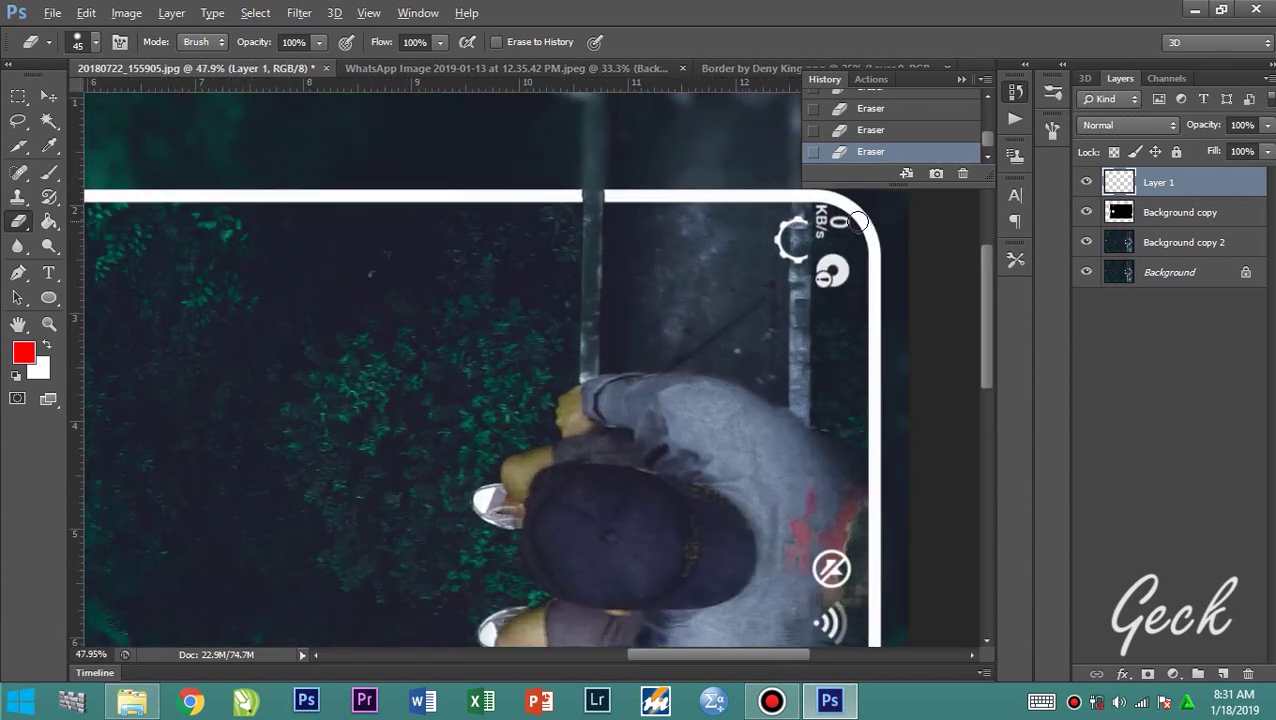
drag(983, 325, 983, 305)
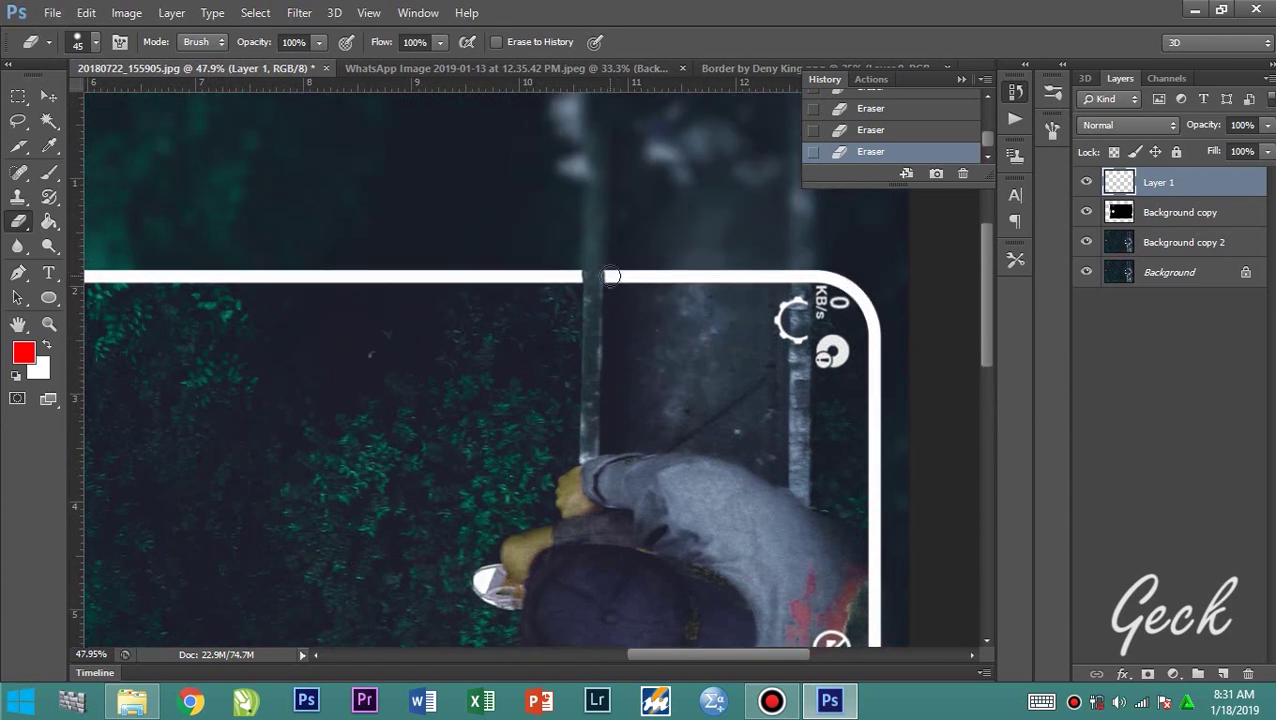
drag(610, 276, 801, 277)
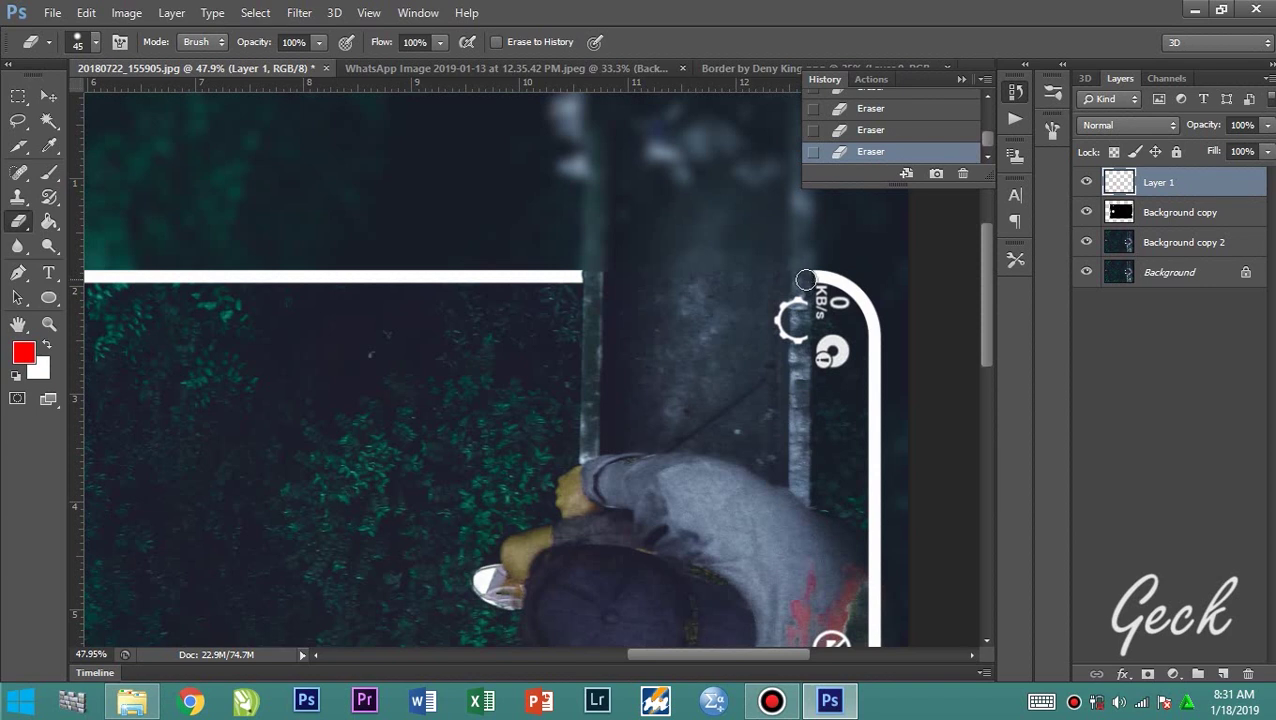
Examine the erased gap in the border's top edge at both rails and check the whole composition.
scroll(601, 321, down, 1)
scroll(601, 321, down, 3)
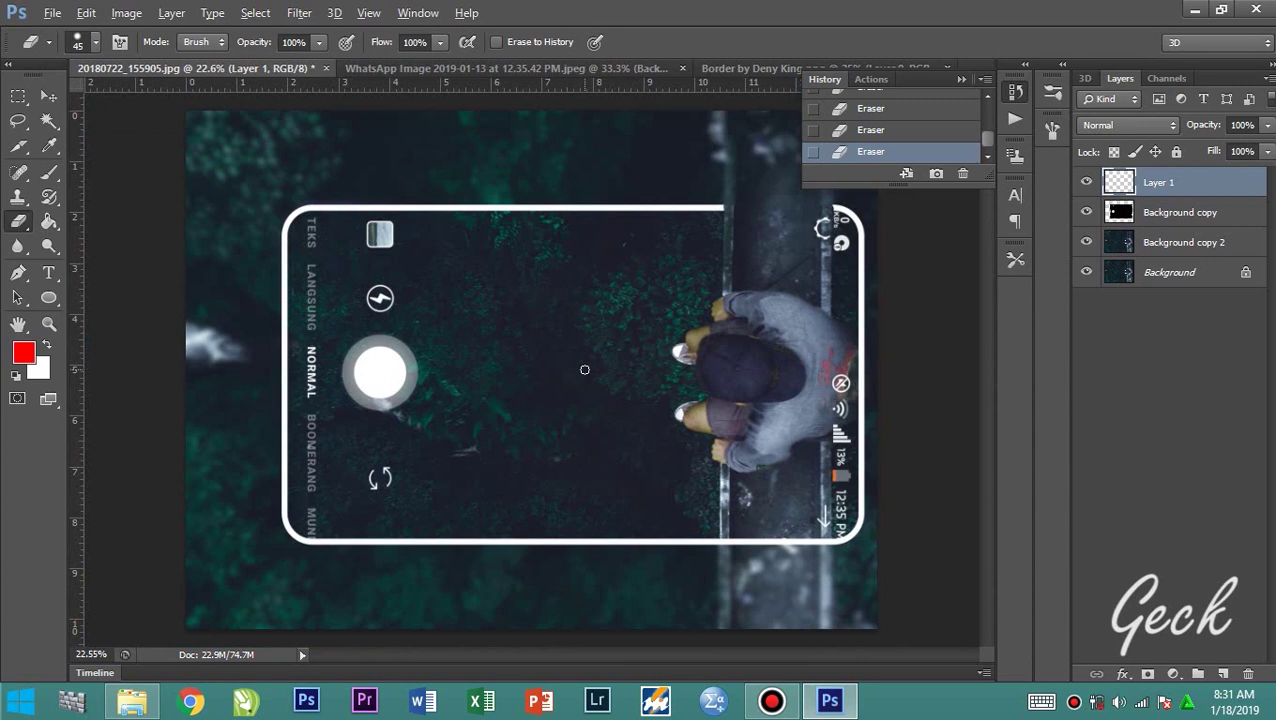
scroll(735, 171, up, 6)
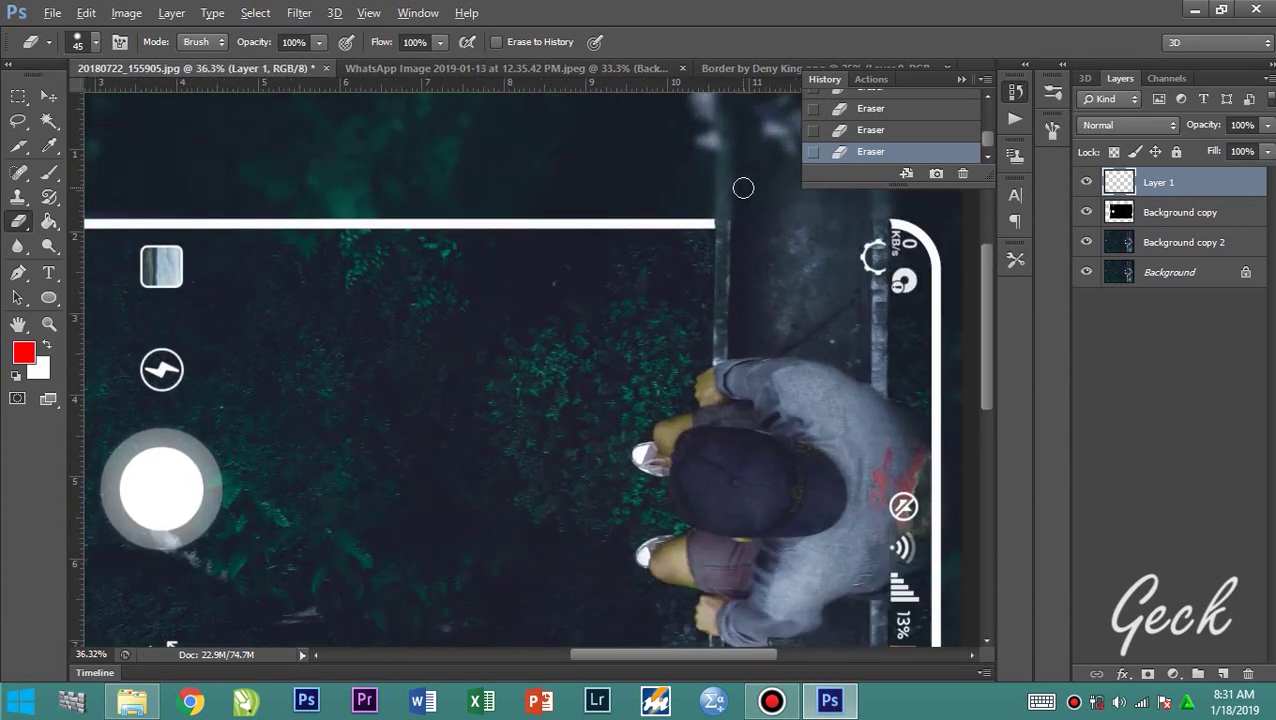
scroll(760, 255, up, 2)
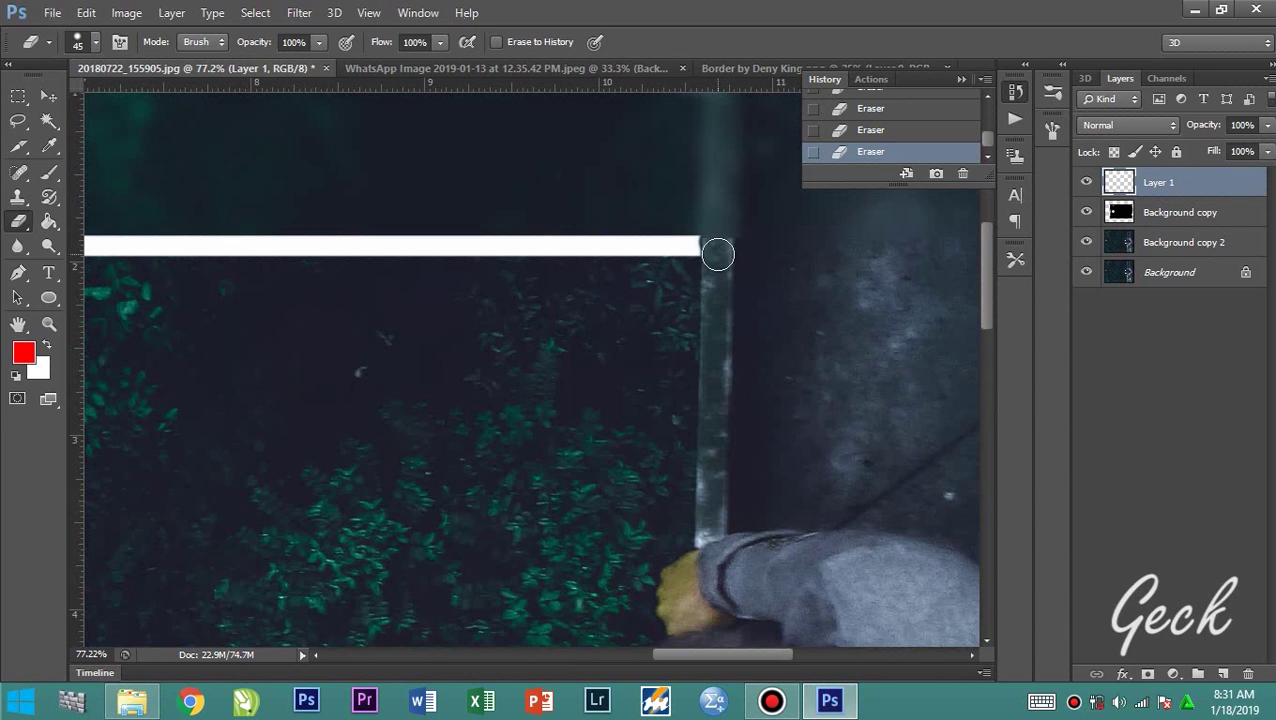
drag(703, 660, 794, 660)
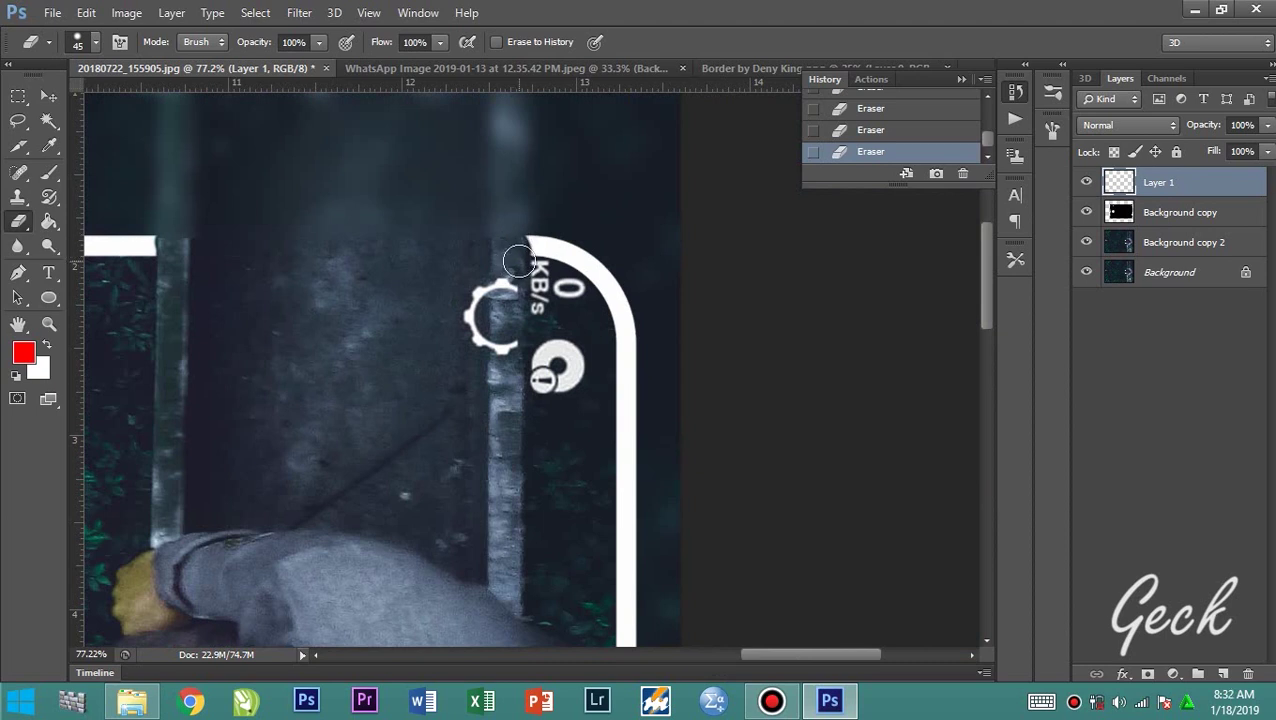
alt+scroll(408, 327, down, 1)
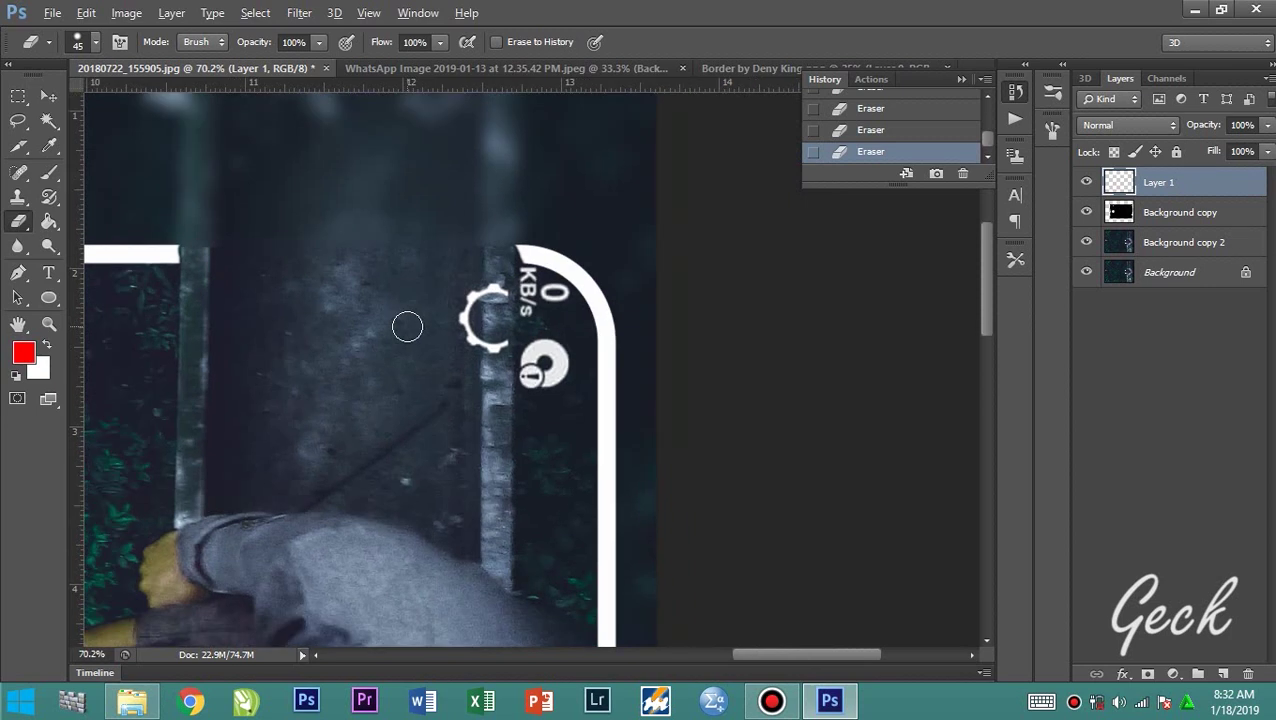
alt+scroll(372, 380, down, 10)
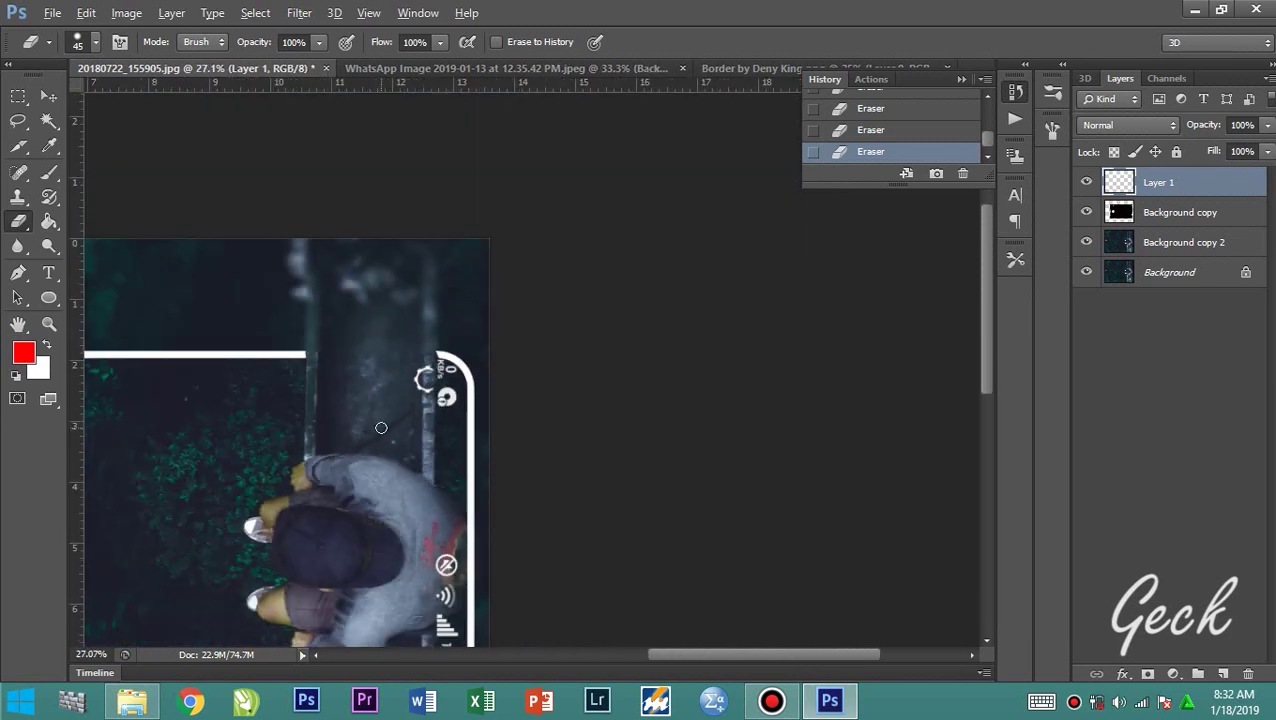
drag(984, 322, 963, 398)
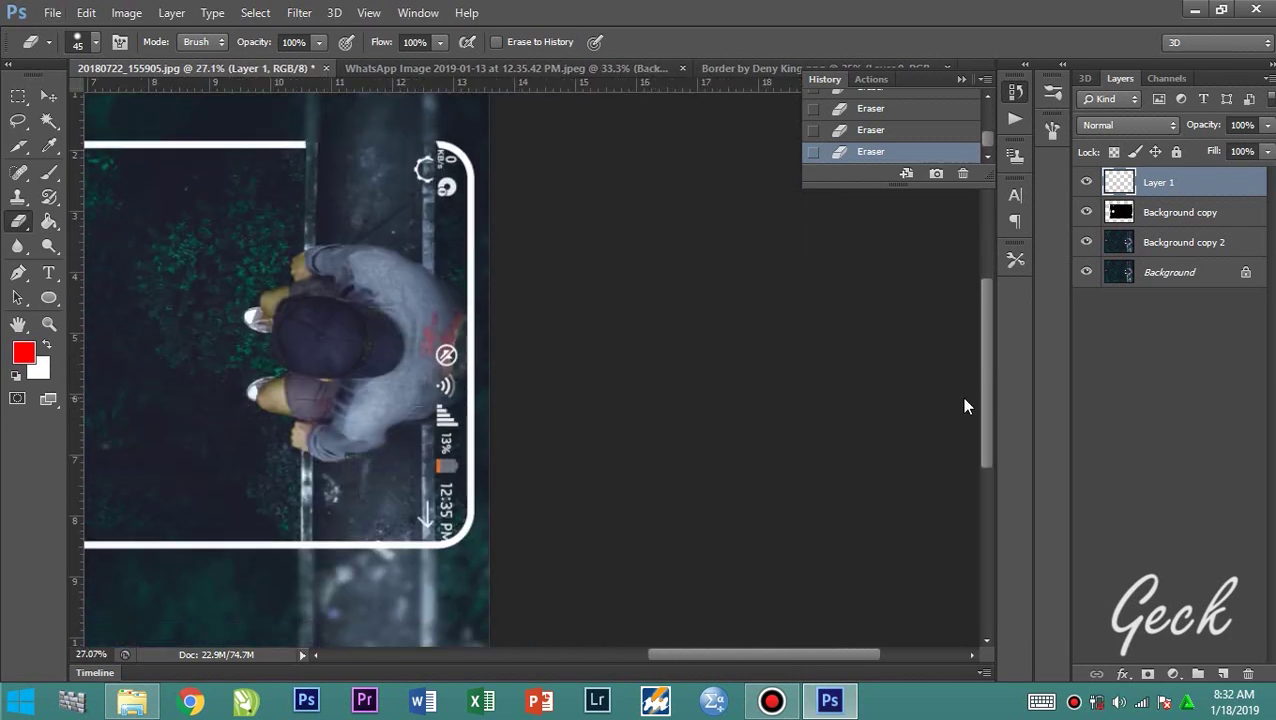
drag(733, 650, 631, 664)
scroll(557, 463, down, 3)
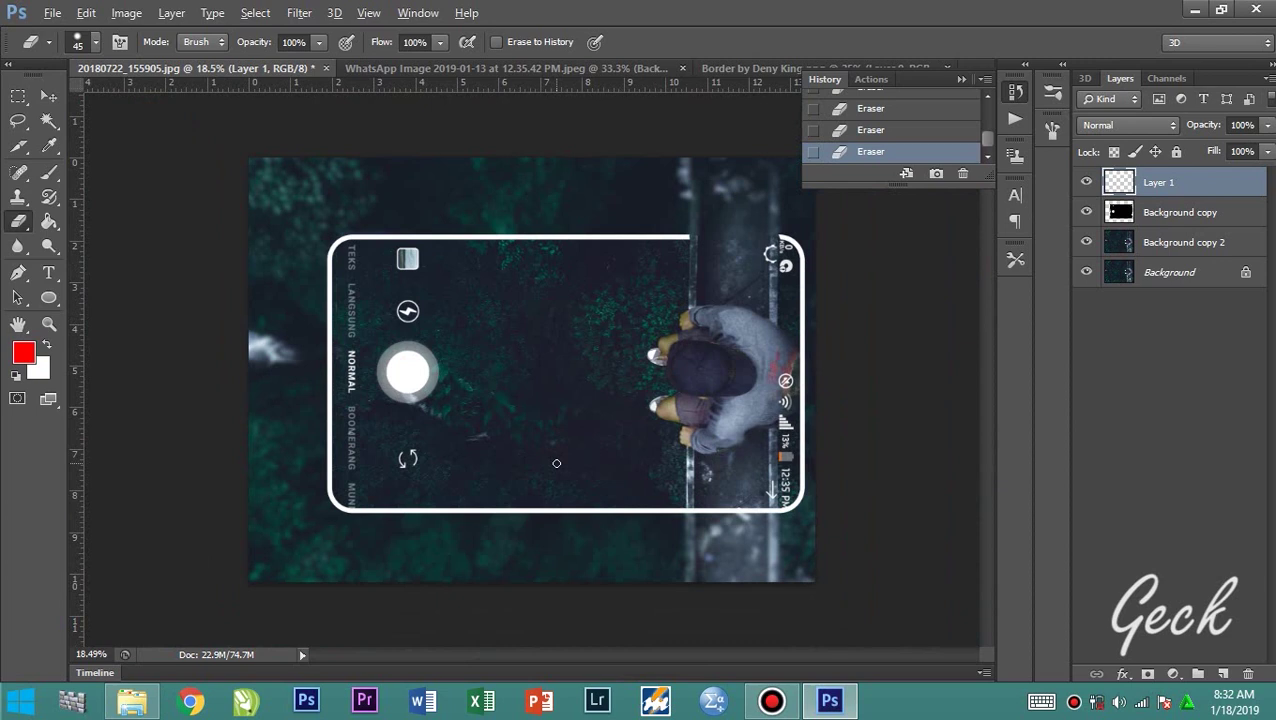
scroll(557, 463, down, 1)
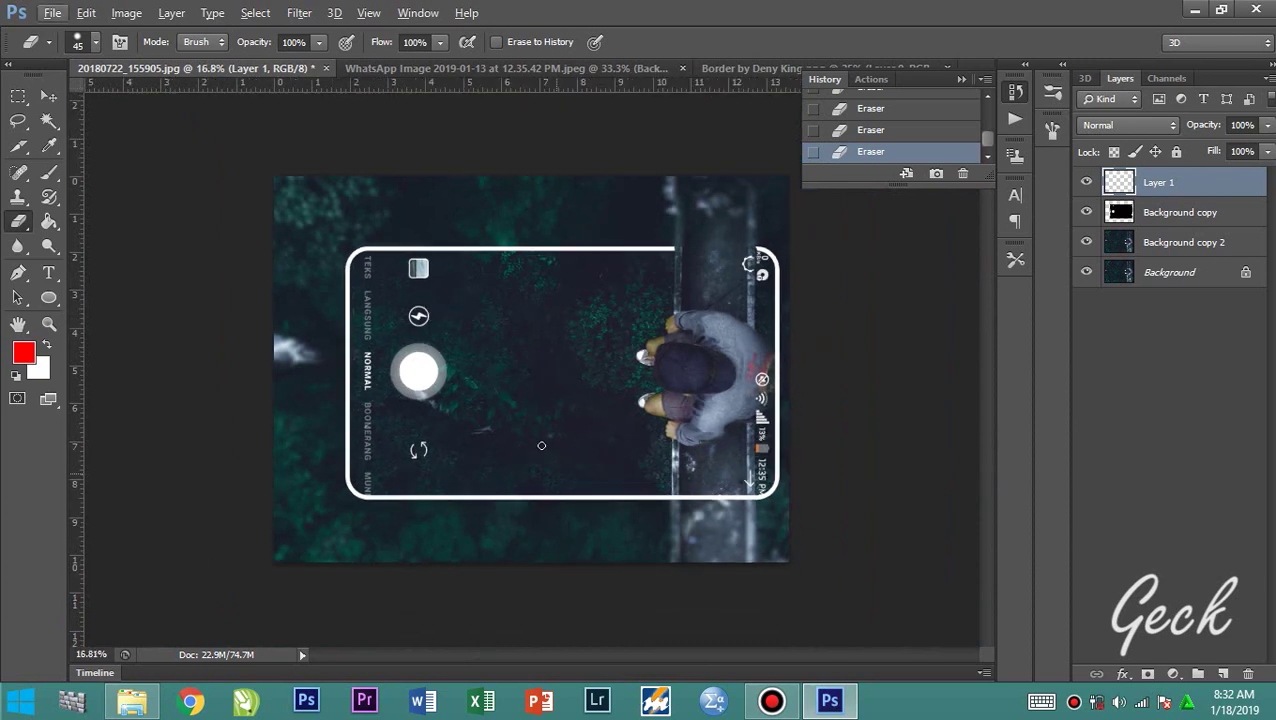
Save a JPEG copy of the image in the Untitled Export folder under the name "20180722_155905. 2jpg".
click(52, 12)
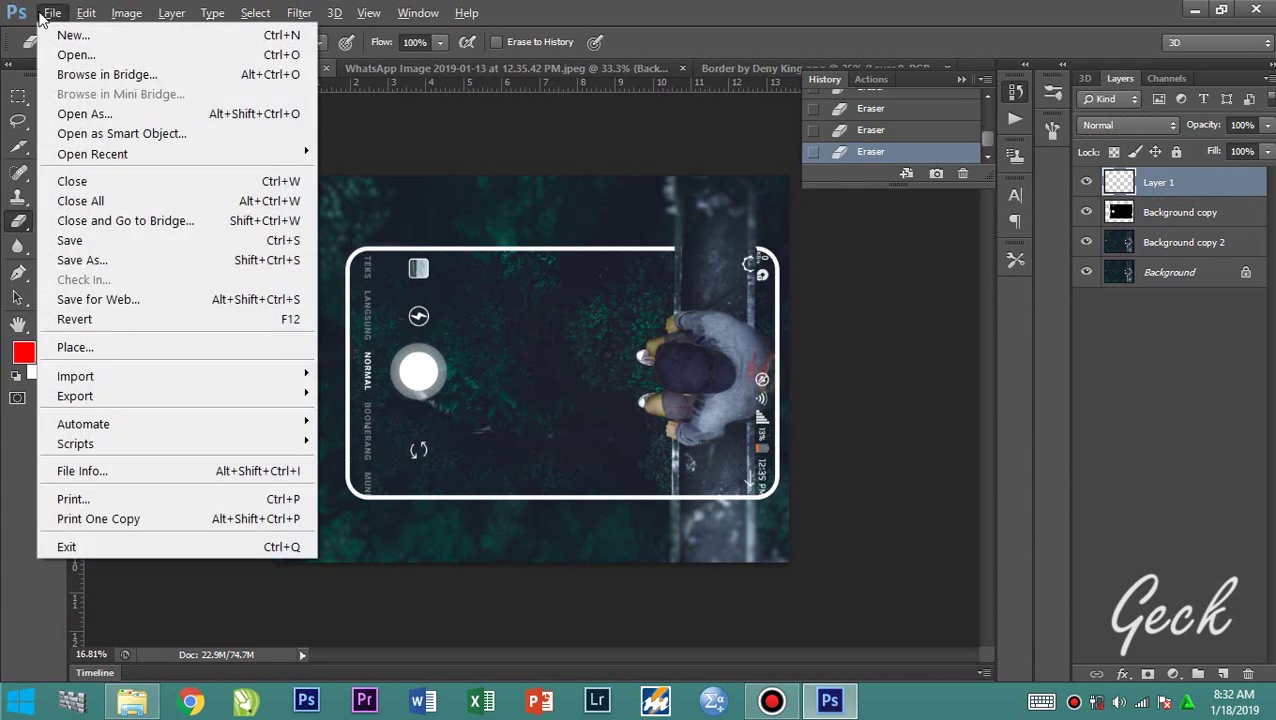
click(86, 260)
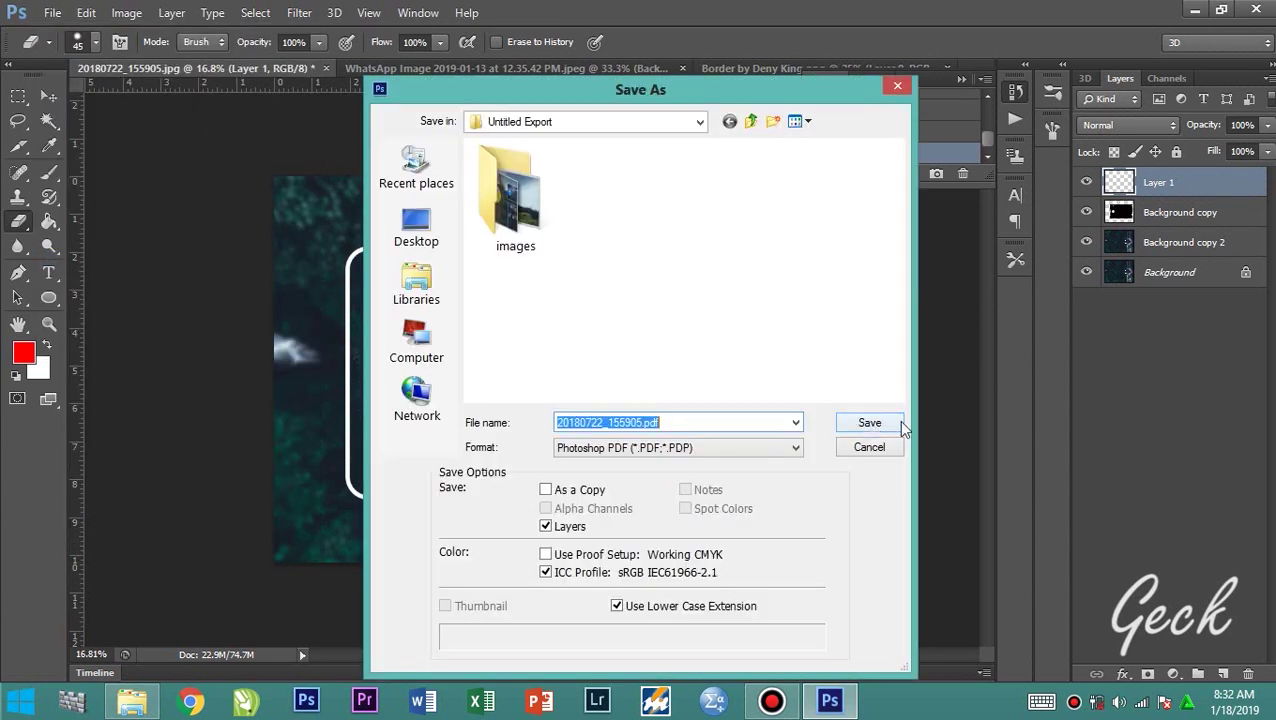
click(698, 452)
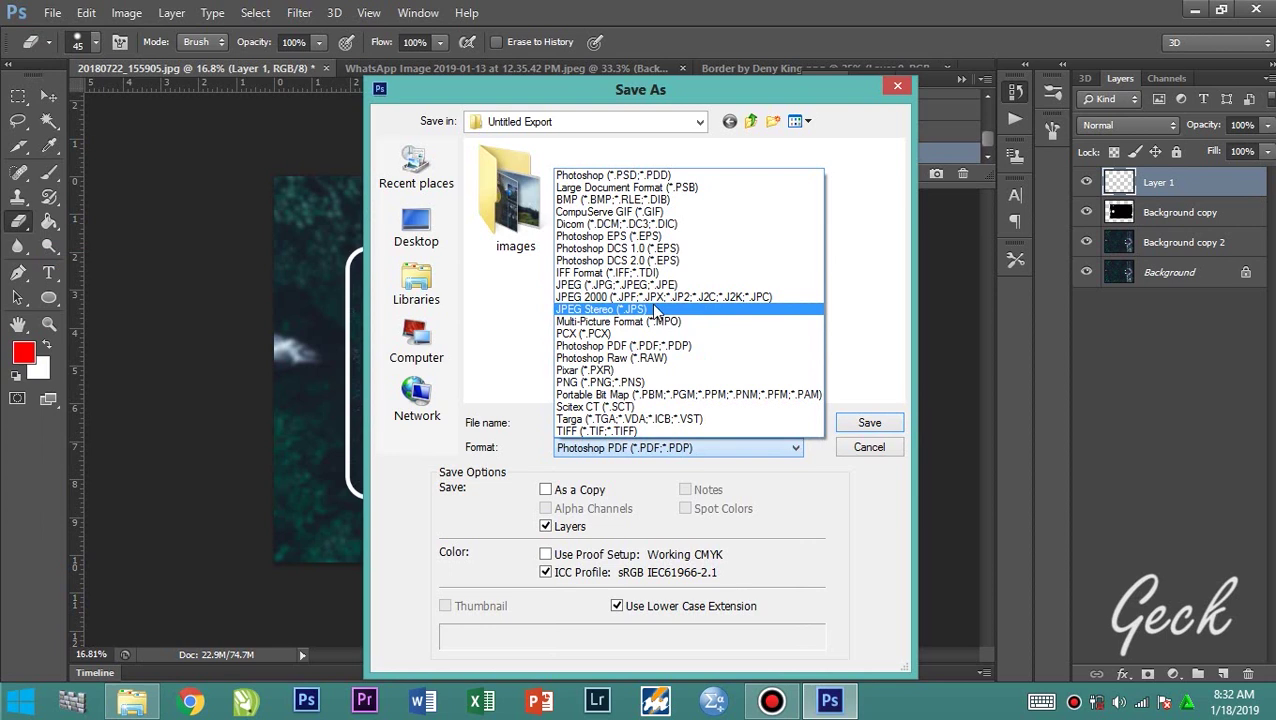
click(648, 285)
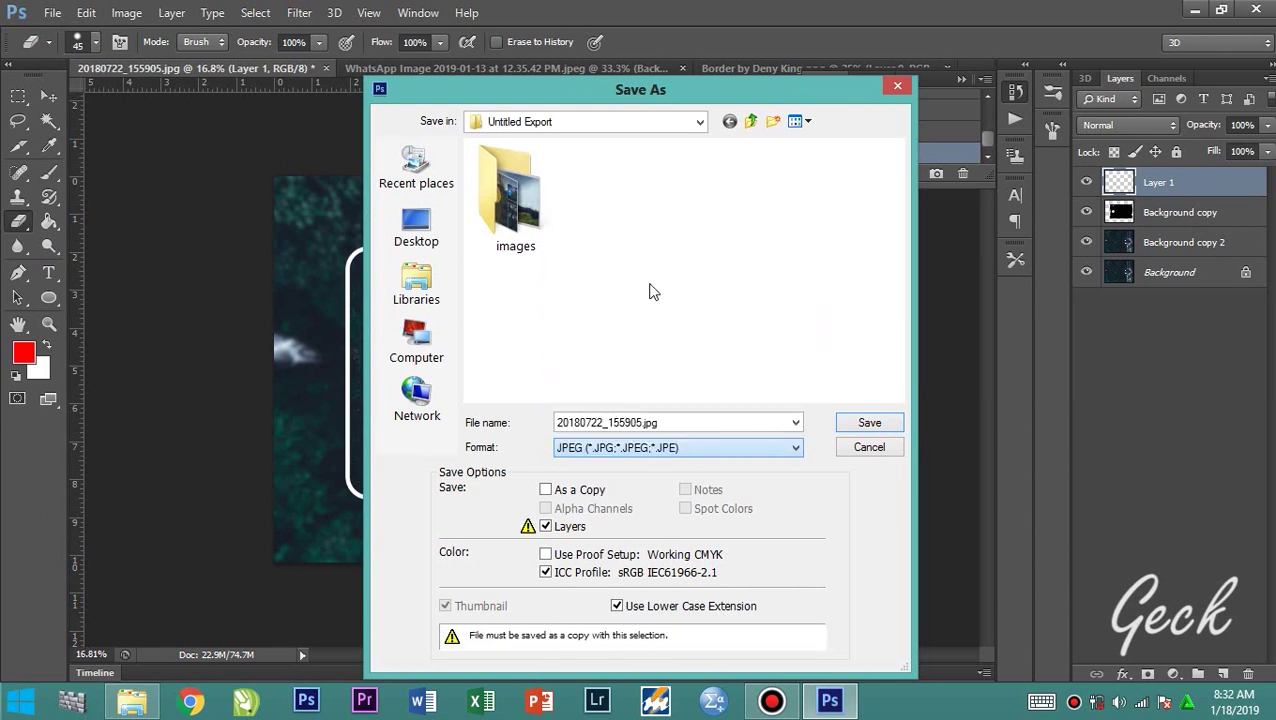
click(869, 424)
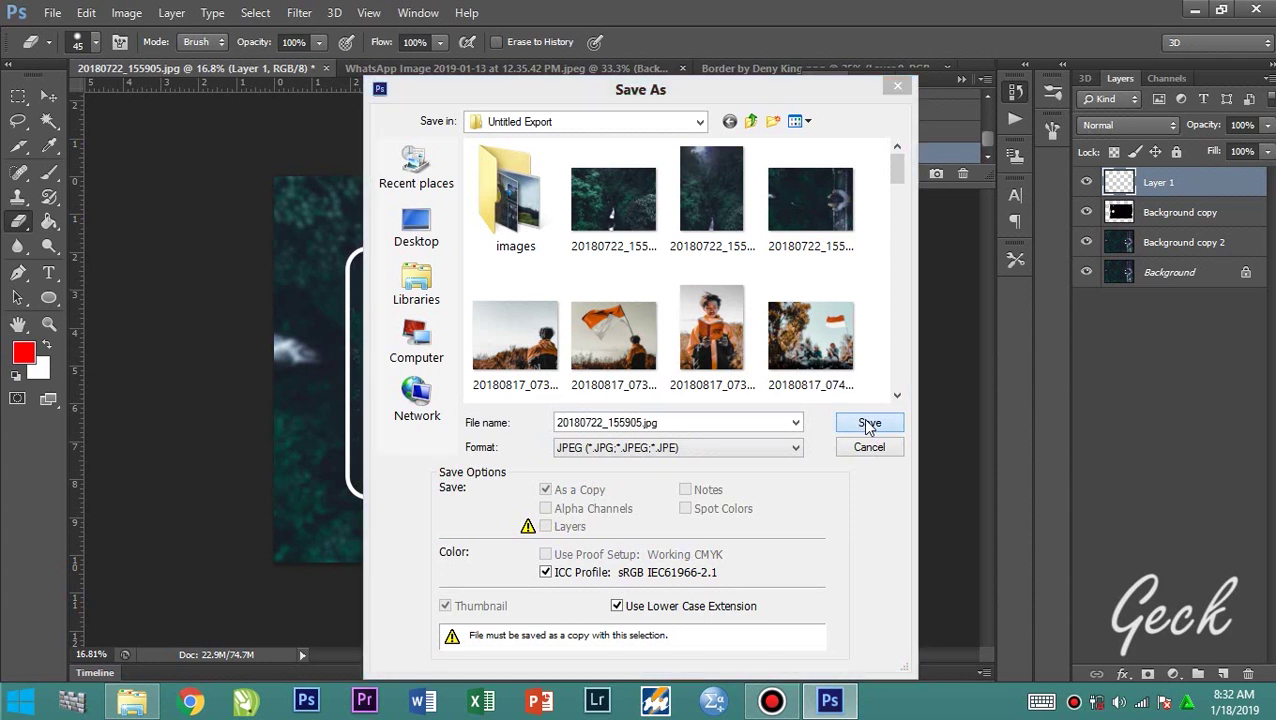
click(662, 281)
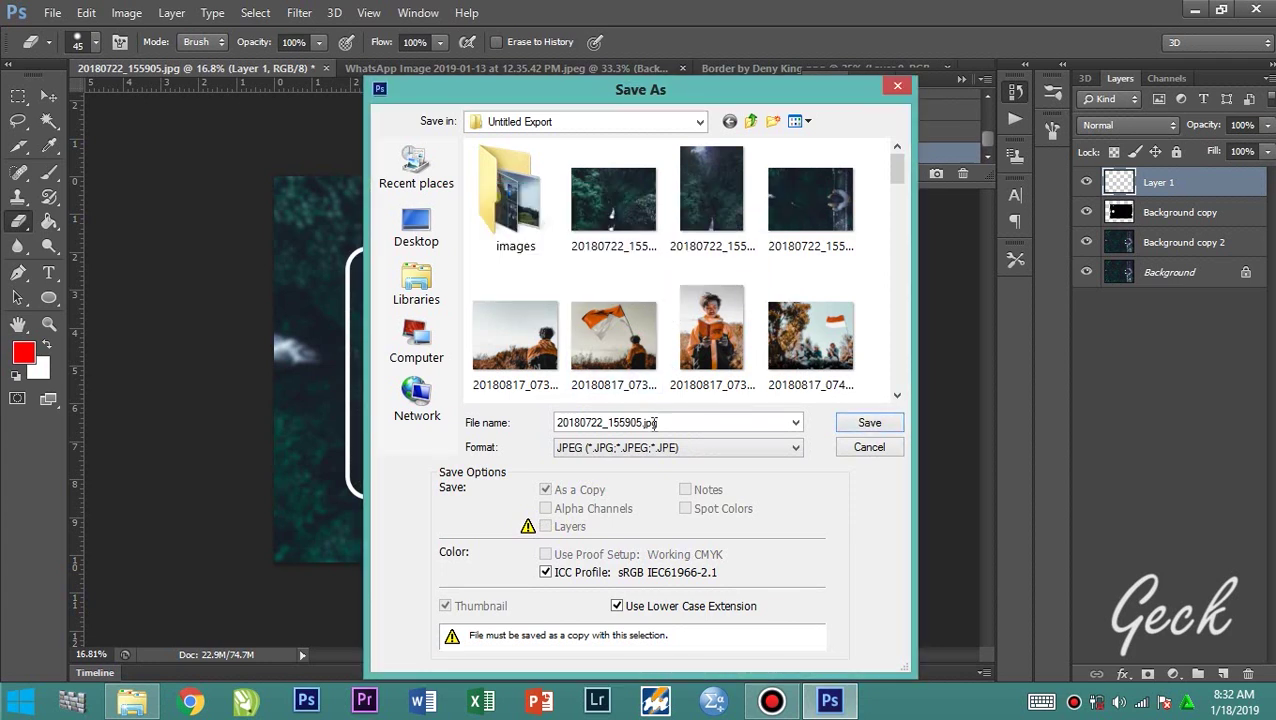
double_click(647, 422)
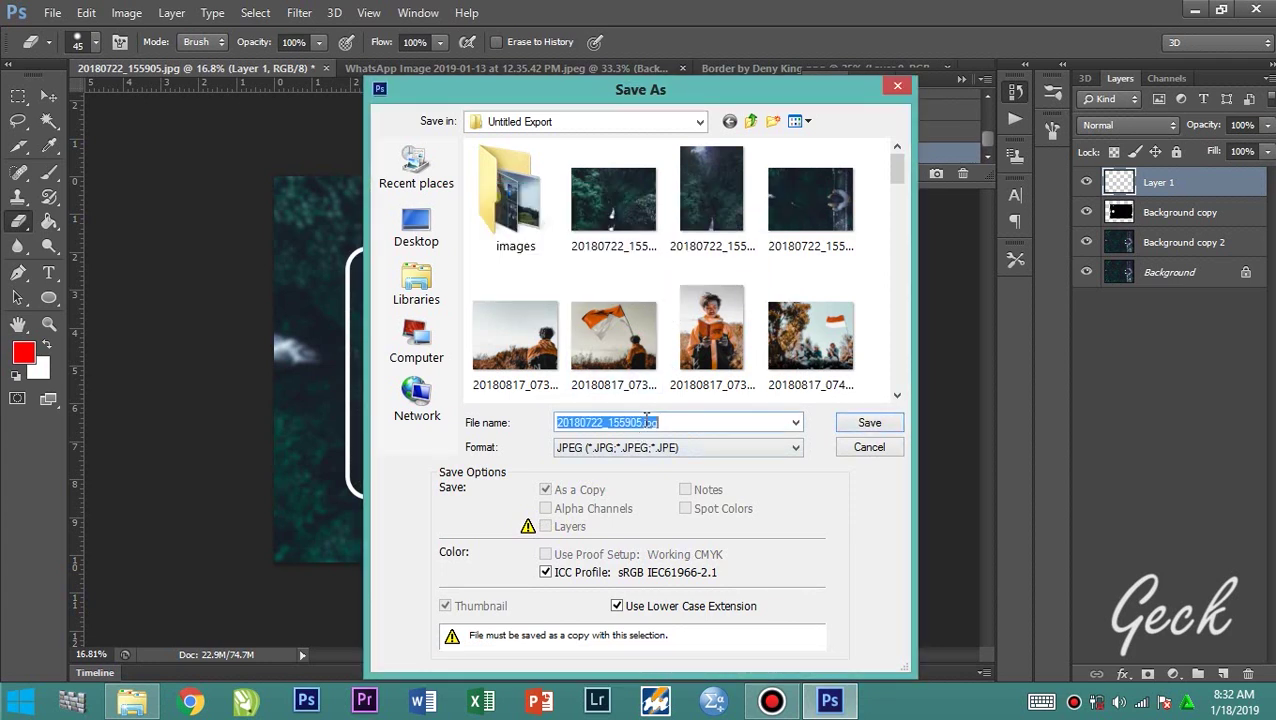
click(646, 422)
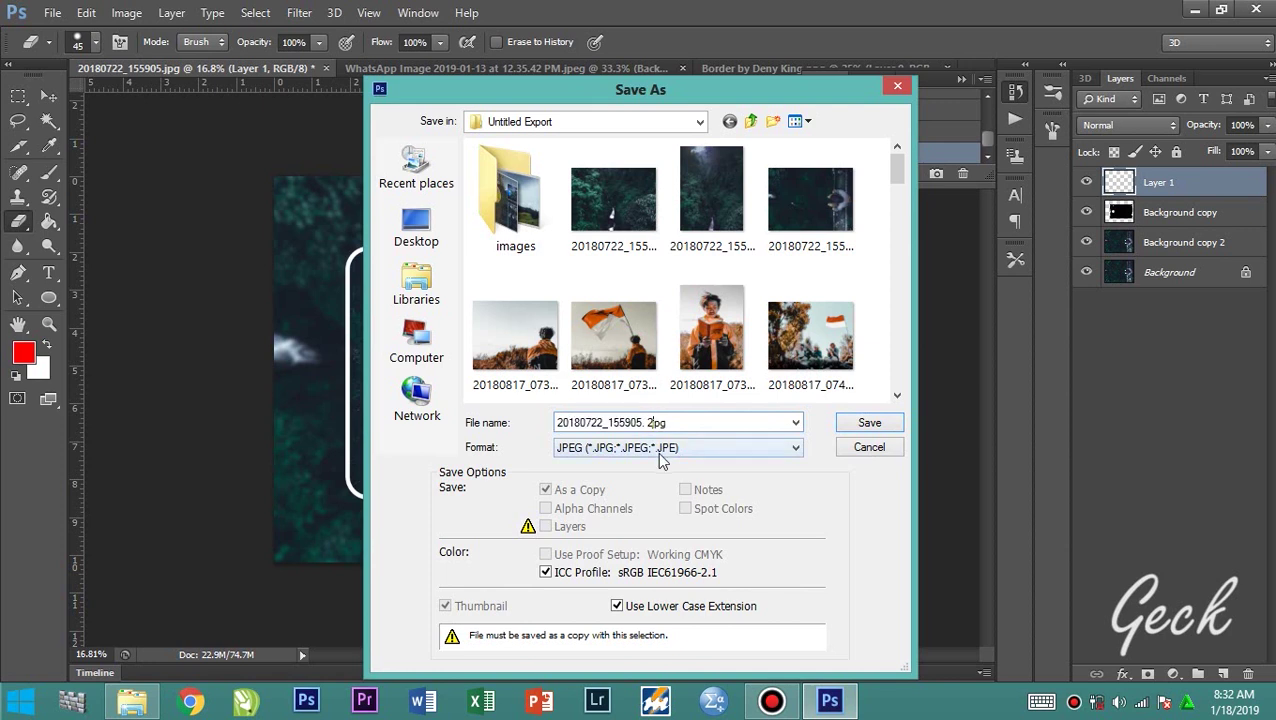
click(850, 423)
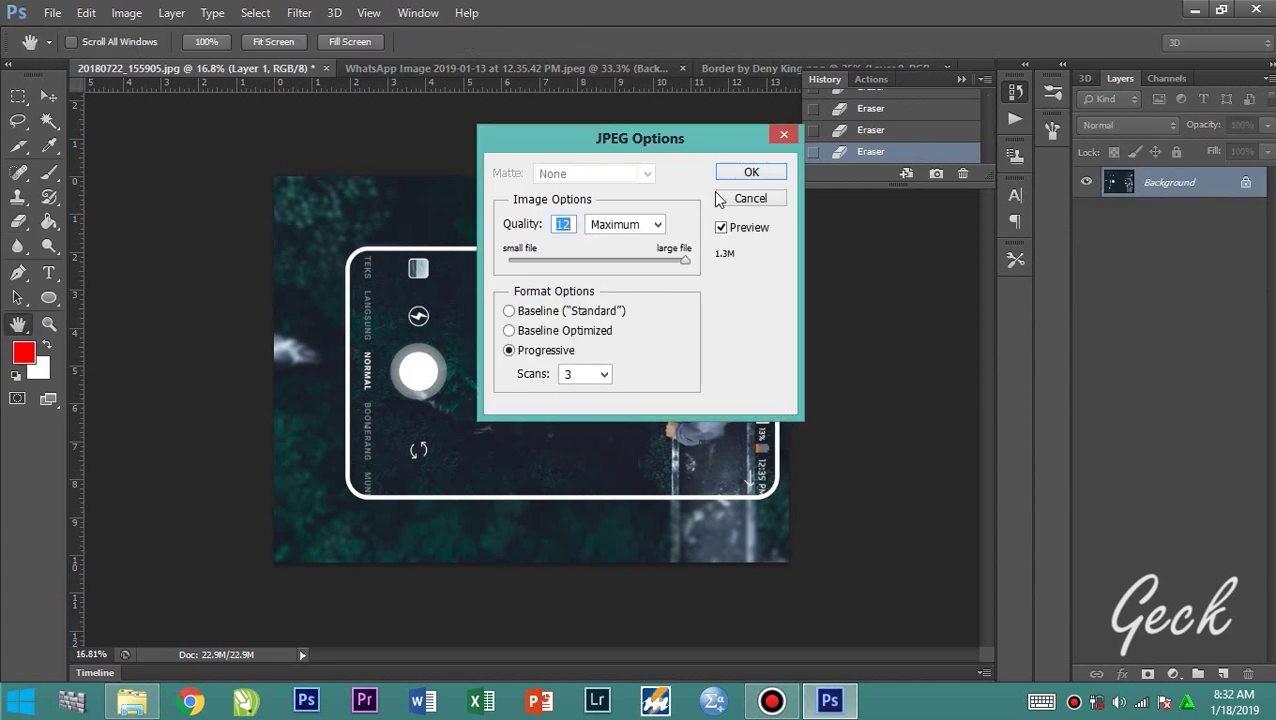
Try the Baseline ("Standard") format against Progressive with 5 scans in the JPEG options, with the quality set to Maximum.
click(509, 313)
click(509, 312)
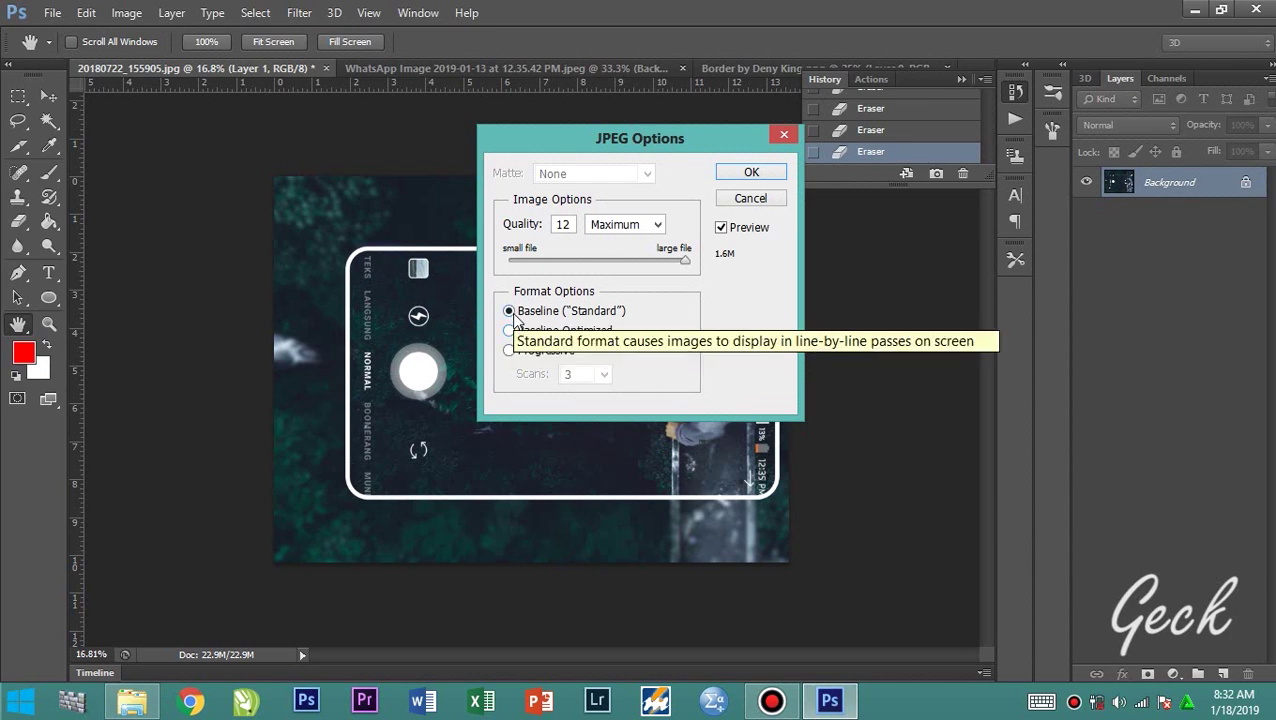
click(510, 352)
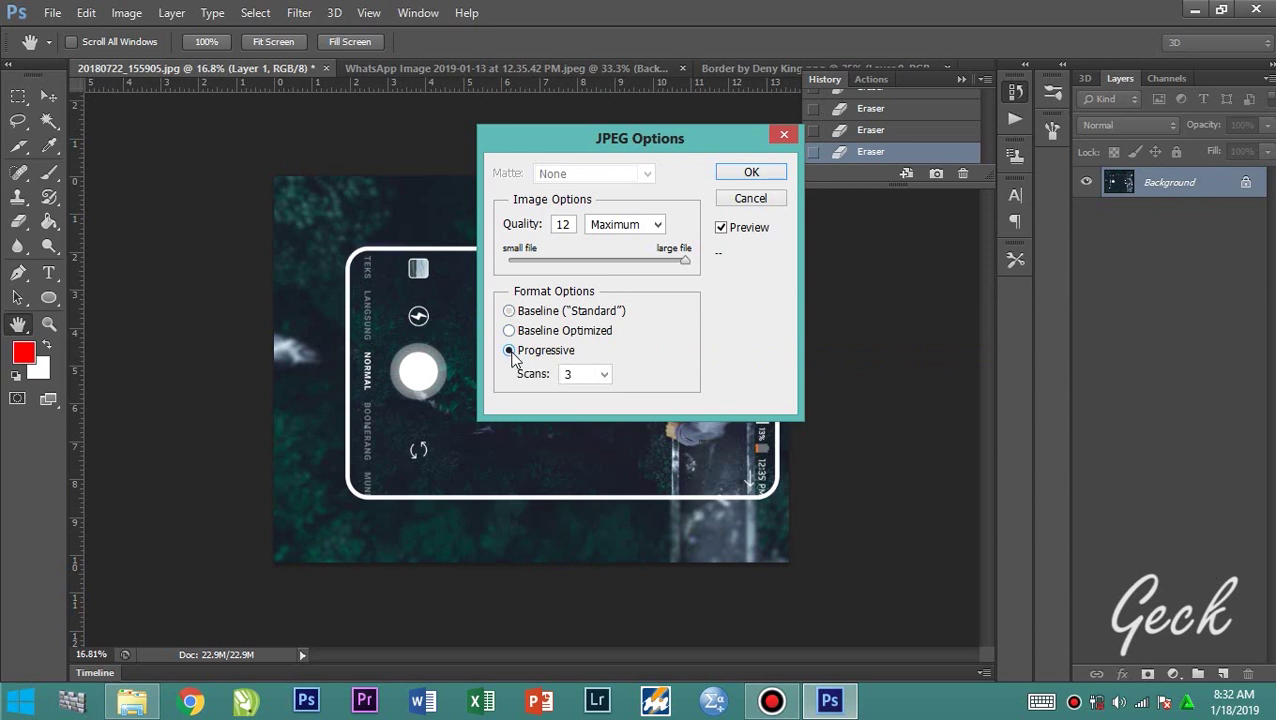
click(587, 374)
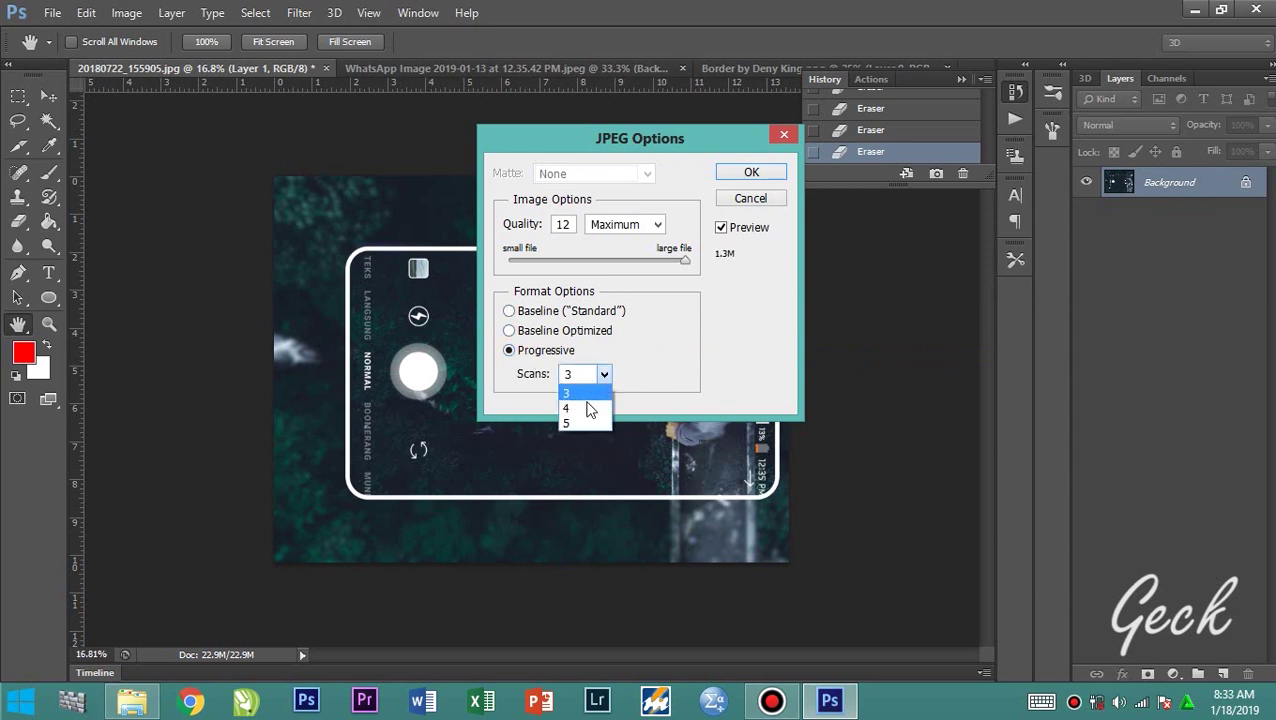
click(585, 424)
click(621, 229)
click(620, 287)
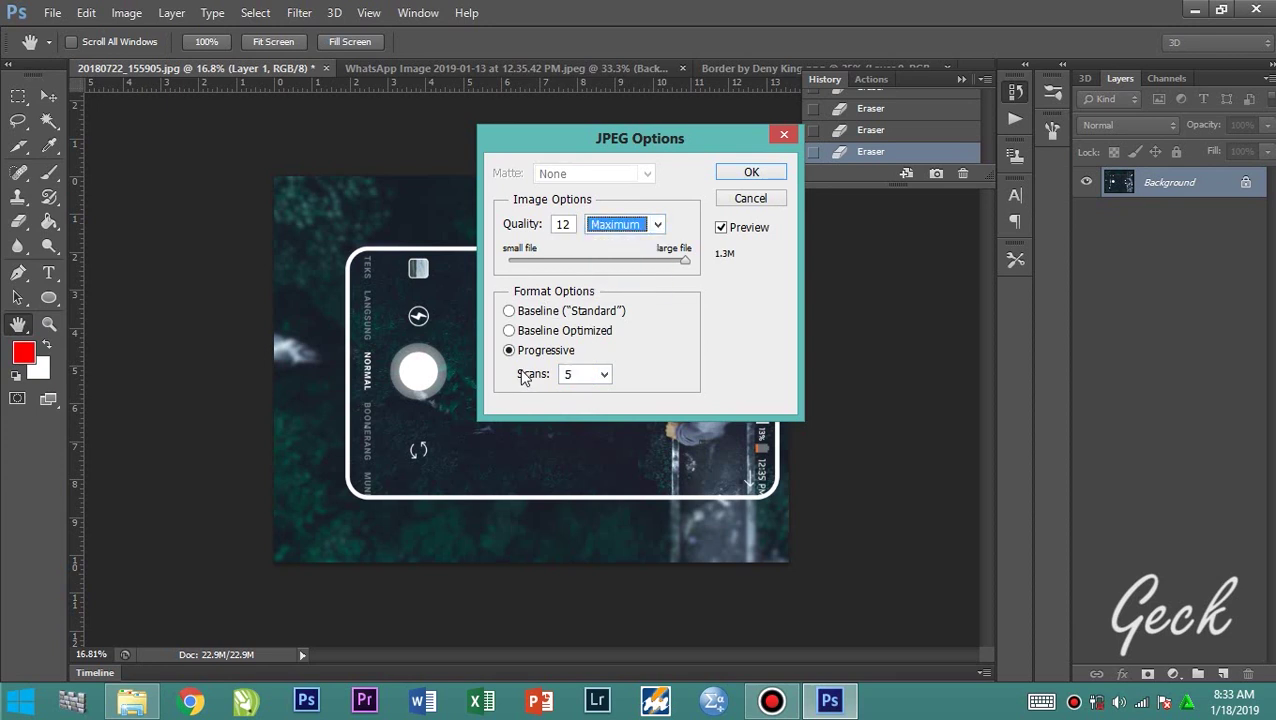
click(583, 376)
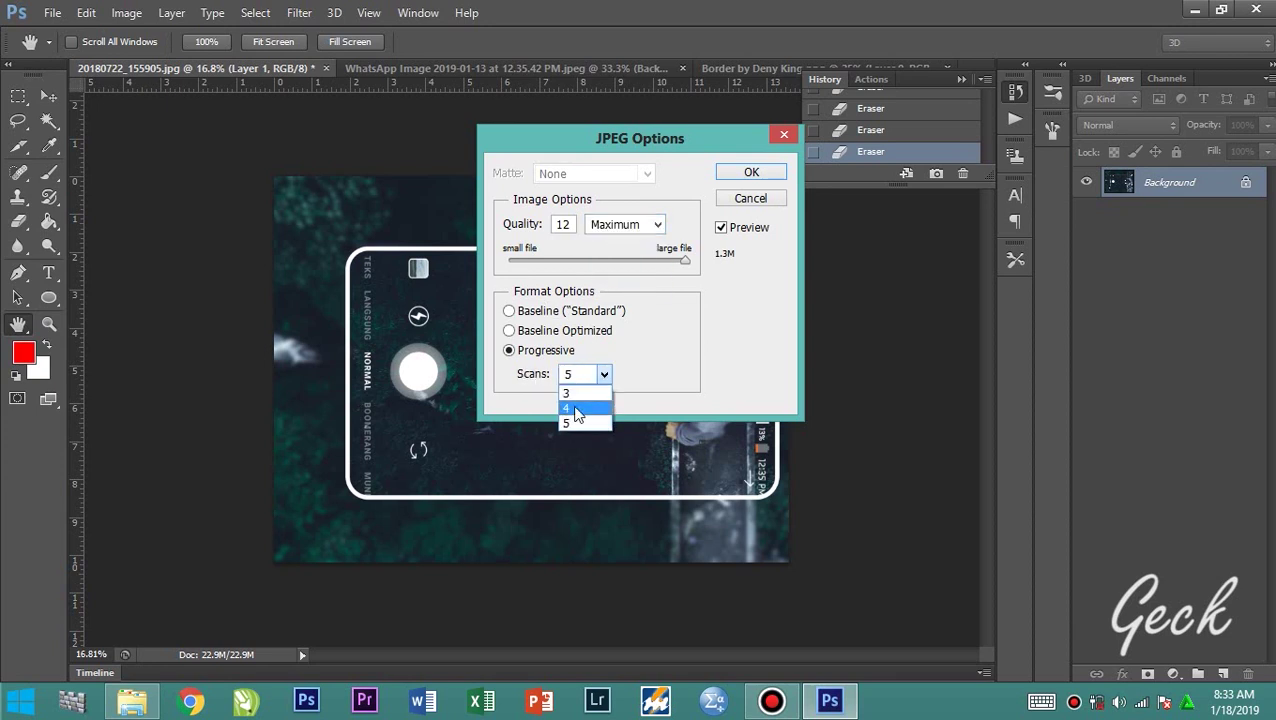
click(643, 386)
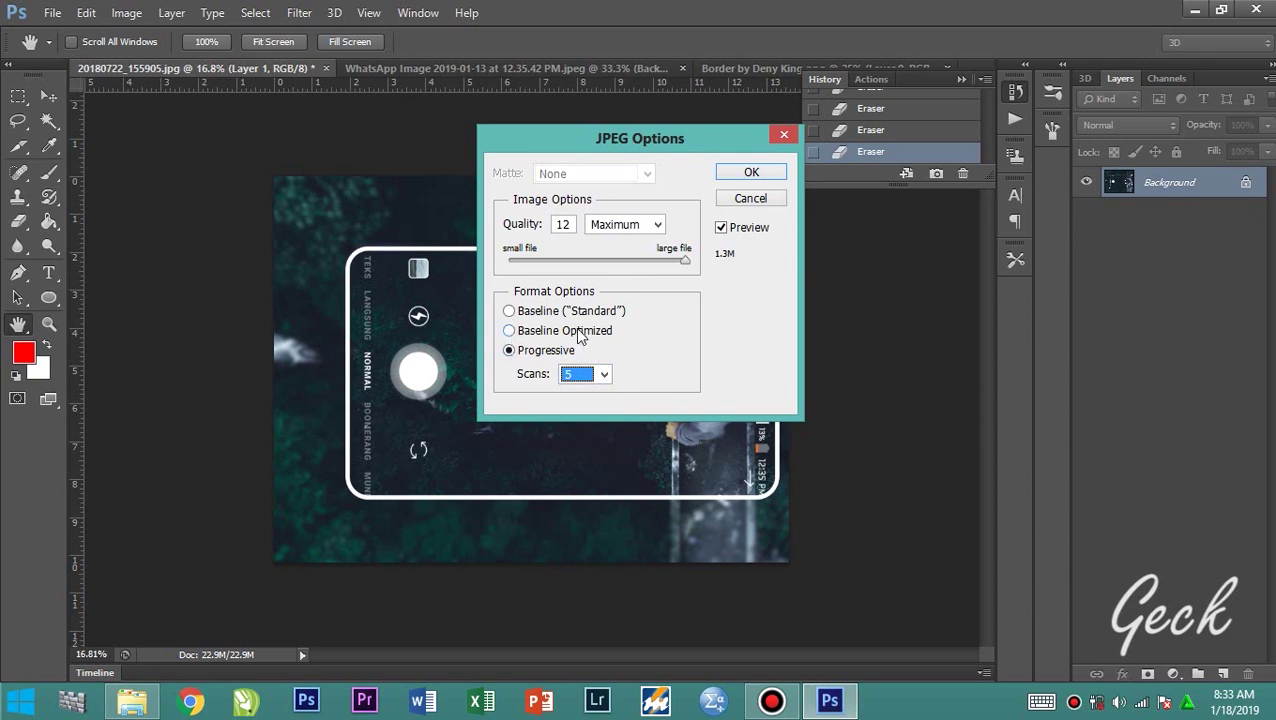
Finish saving the JPEG with the Baseline ("Standard") format option and switch to the Move tool.
click(508, 314)
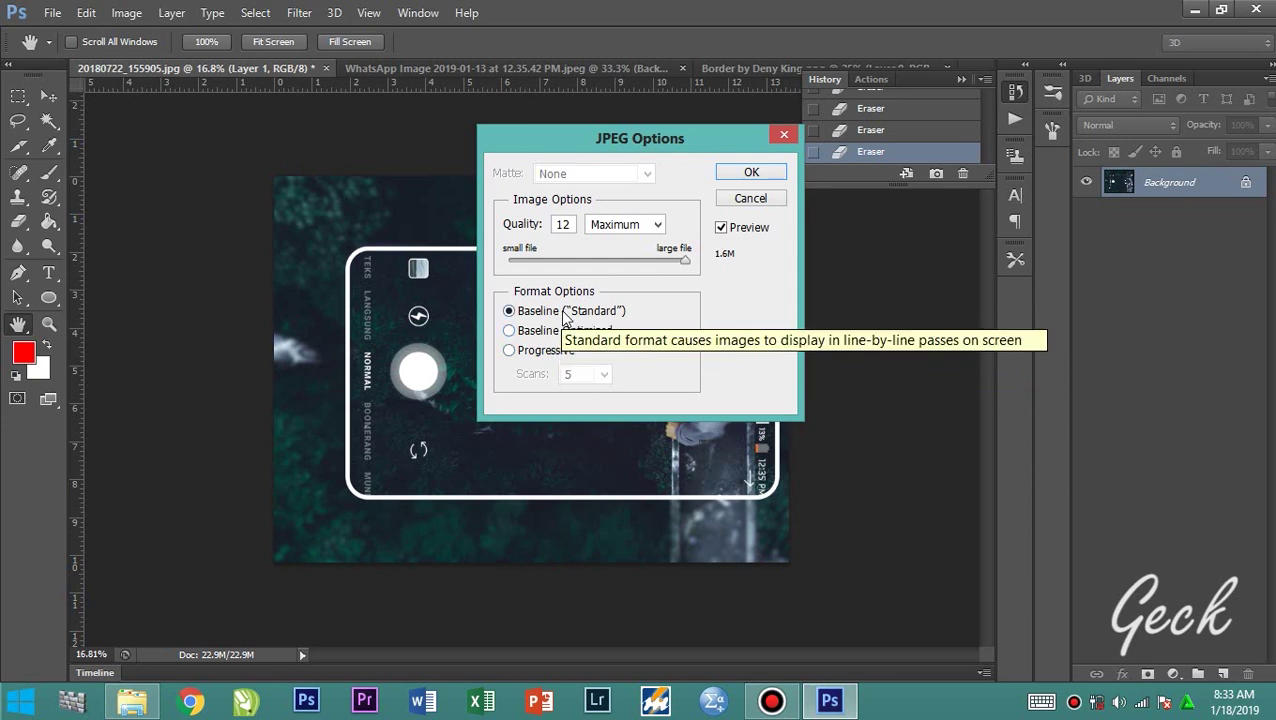
click(733, 183)
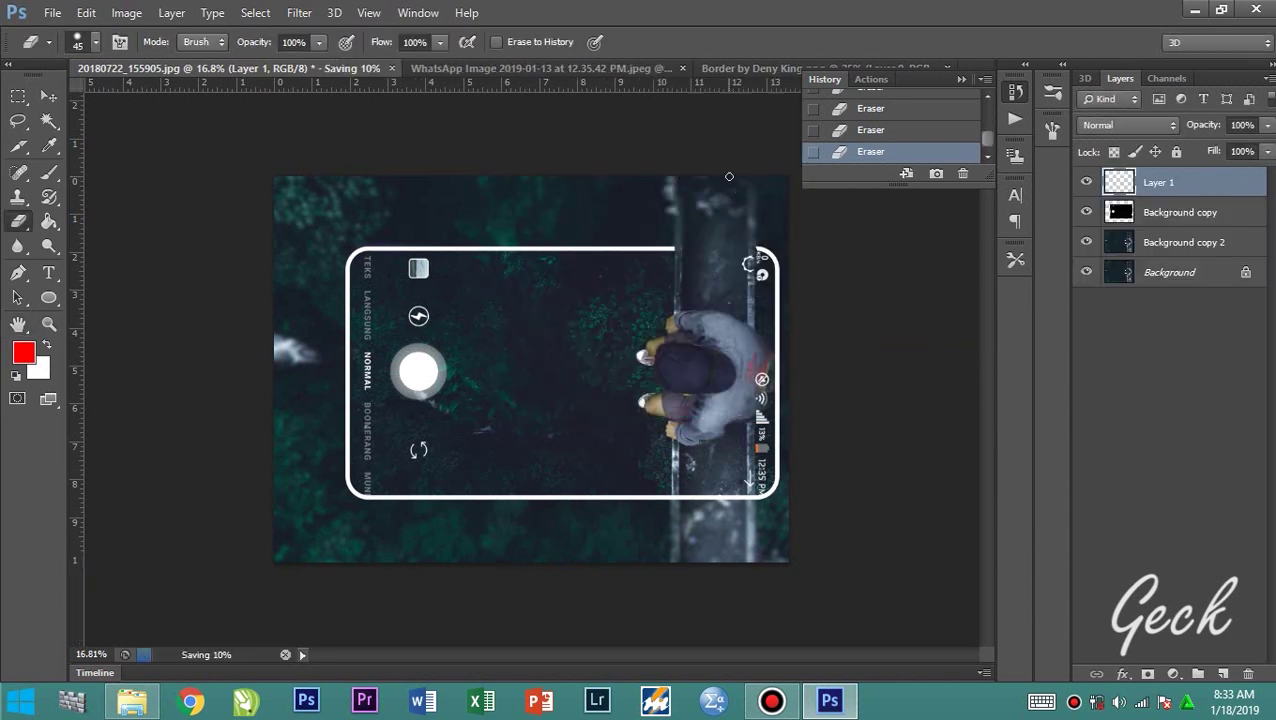
key(v)
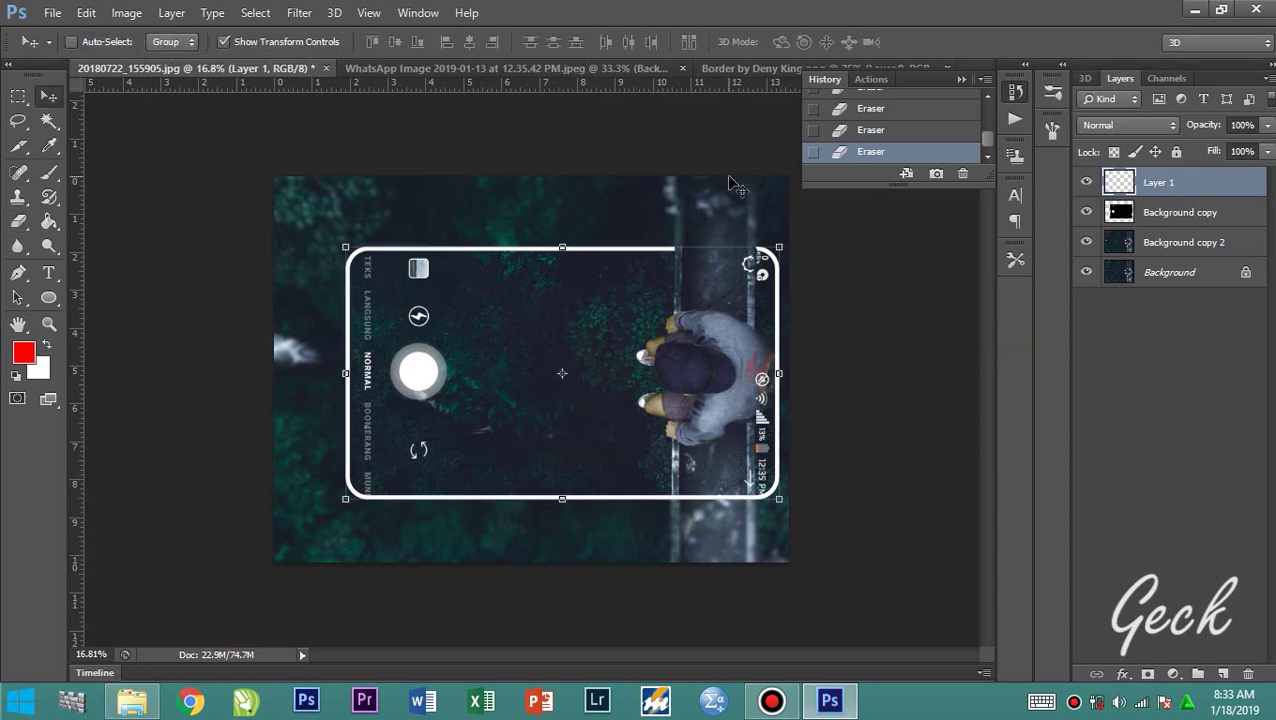